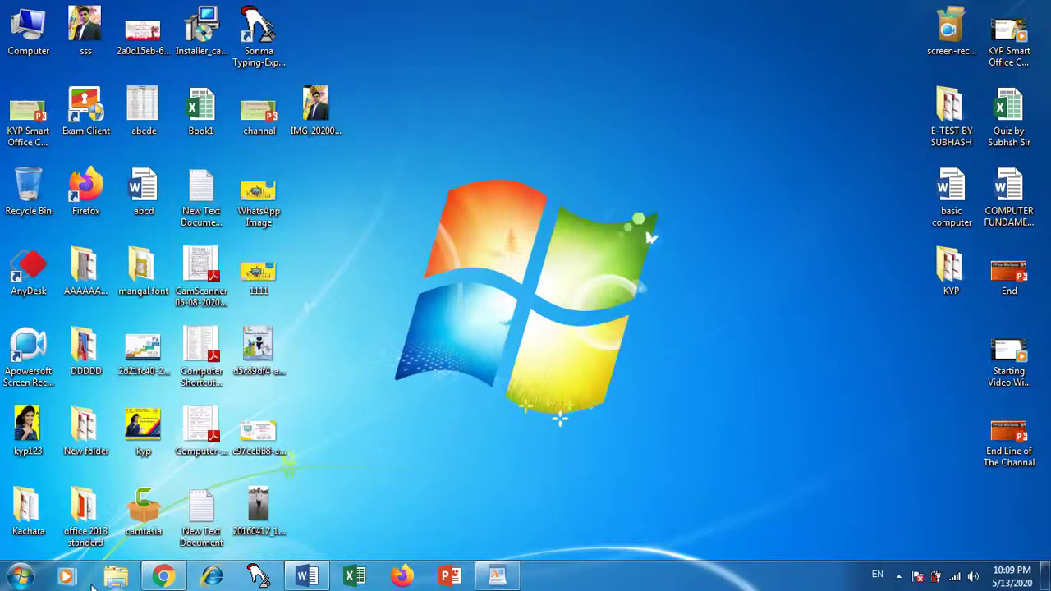
- Refresh the desktop twice
right_click(350, 261)
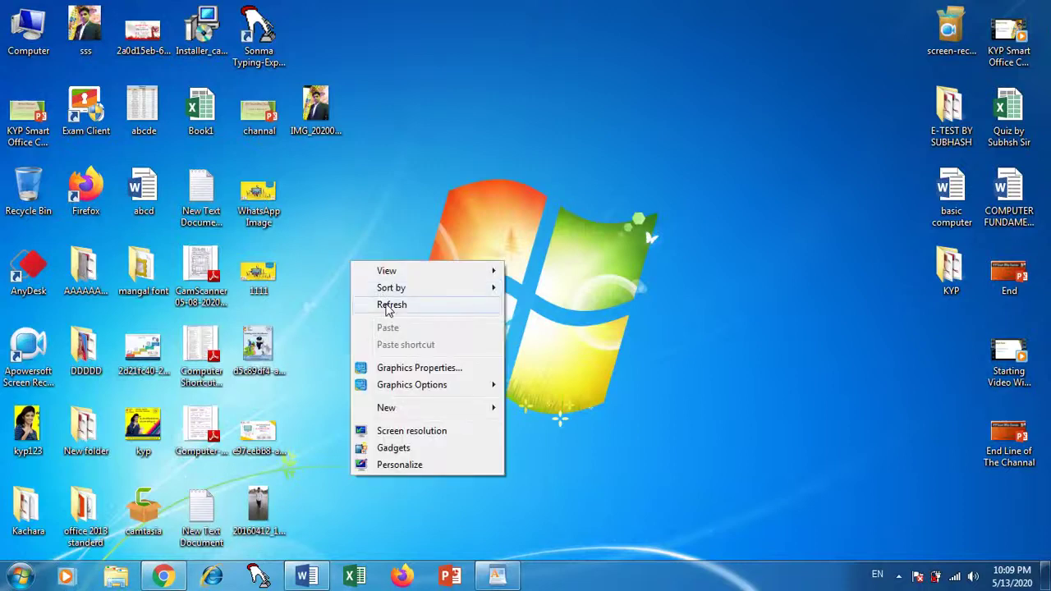
click(378, 306)
right_click(340, 231)
click(377, 277)
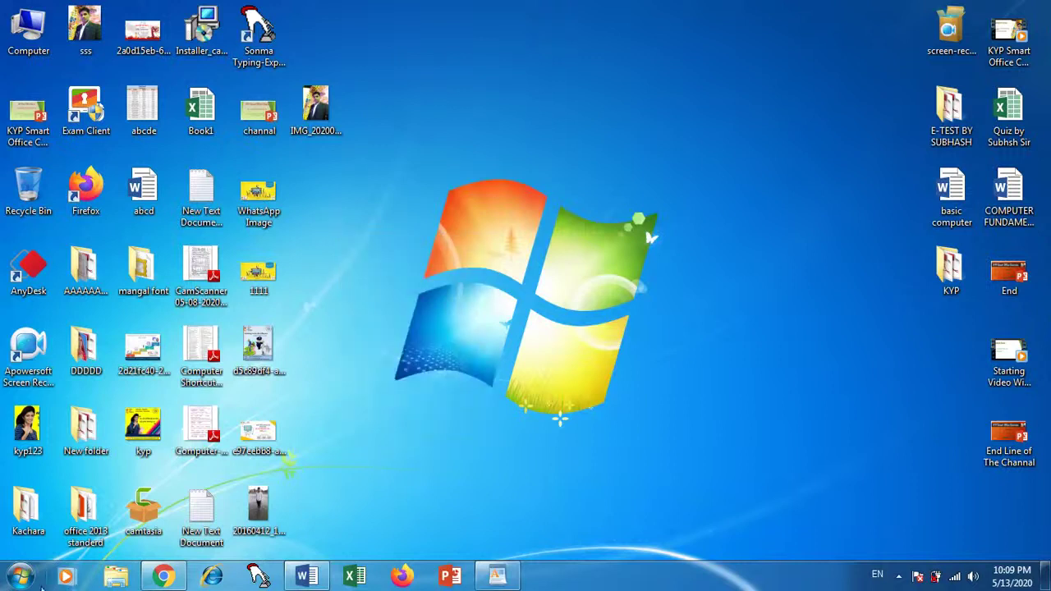
- Open Notepad from the Accessories programs and maximize its window
click(21, 577)
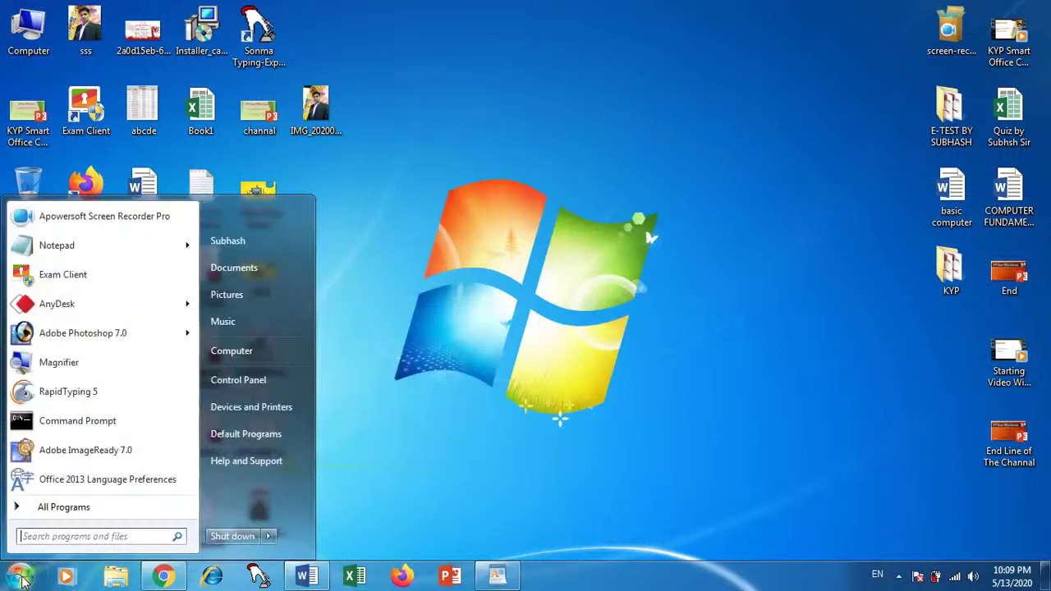
click(90, 509)
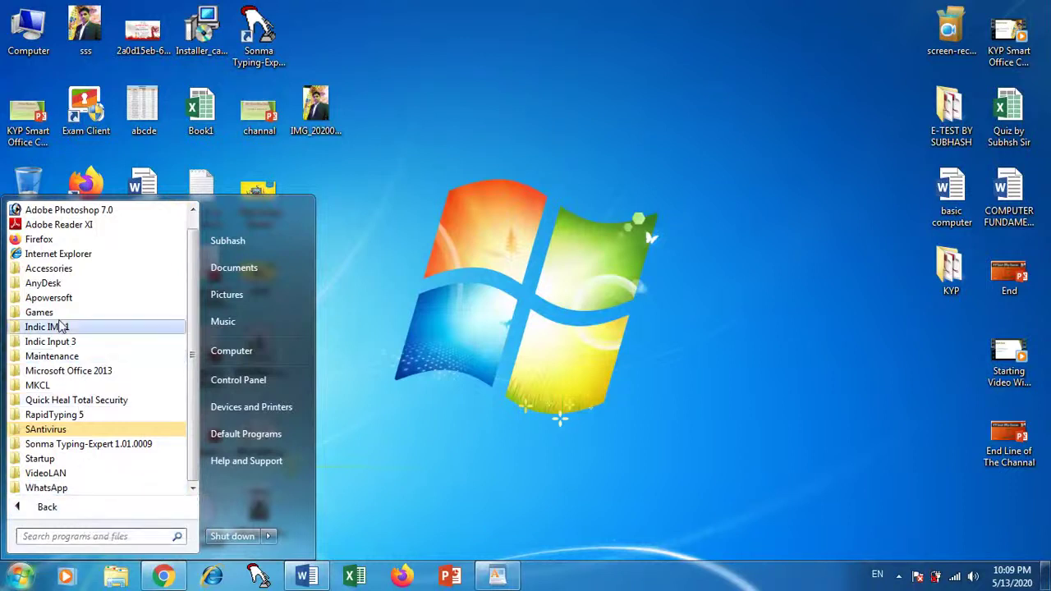
click(56, 271)
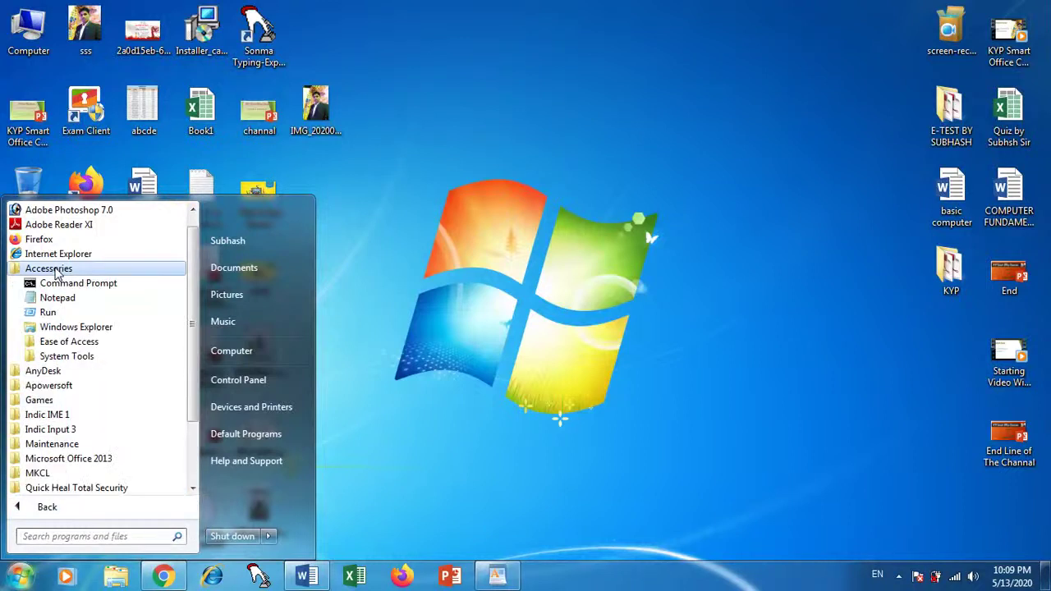
click(100, 301)
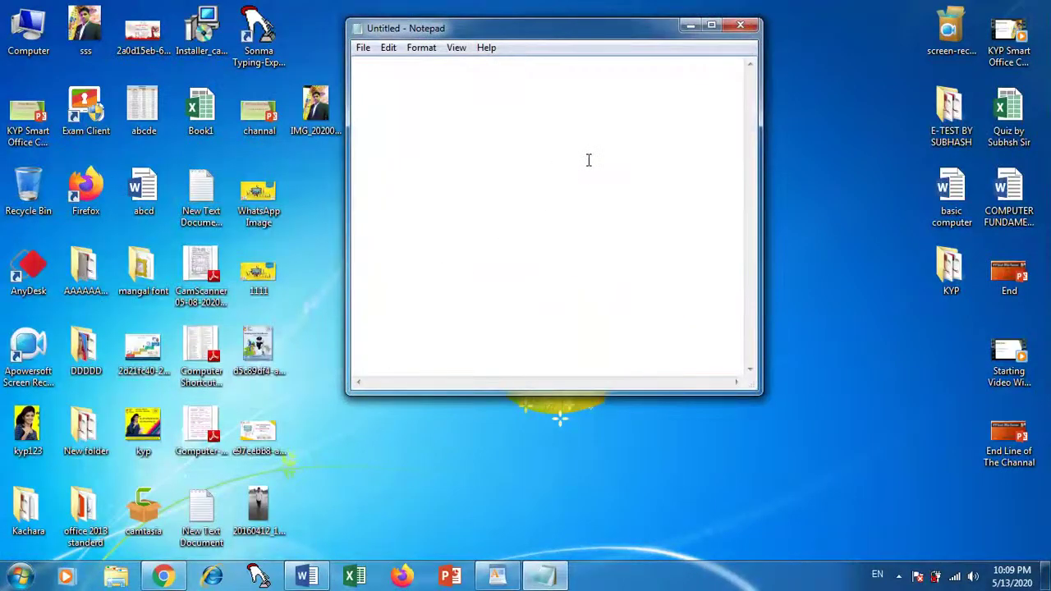
click(711, 27)
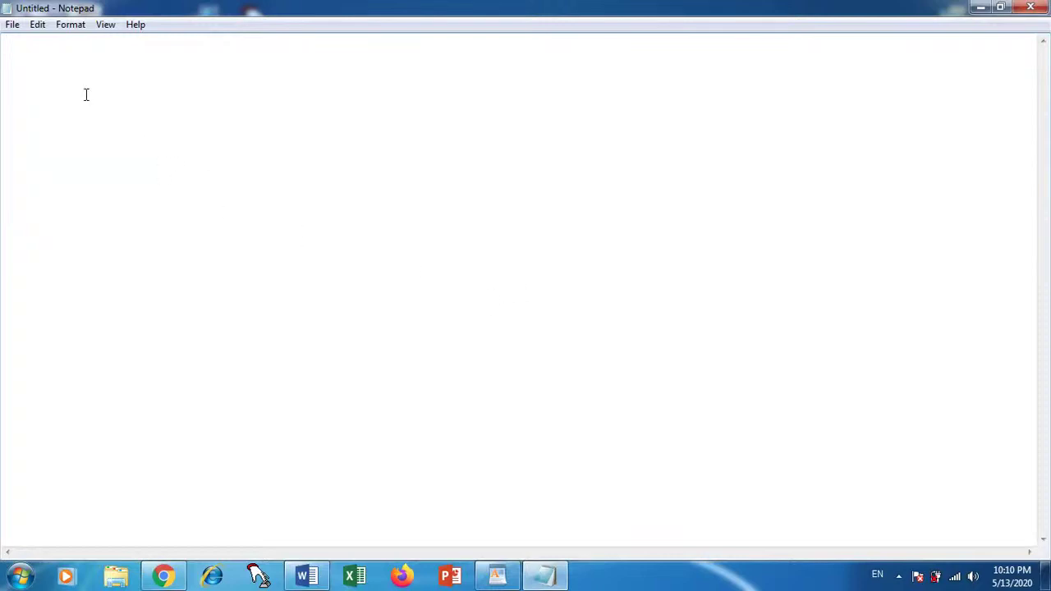
click(13, 29)
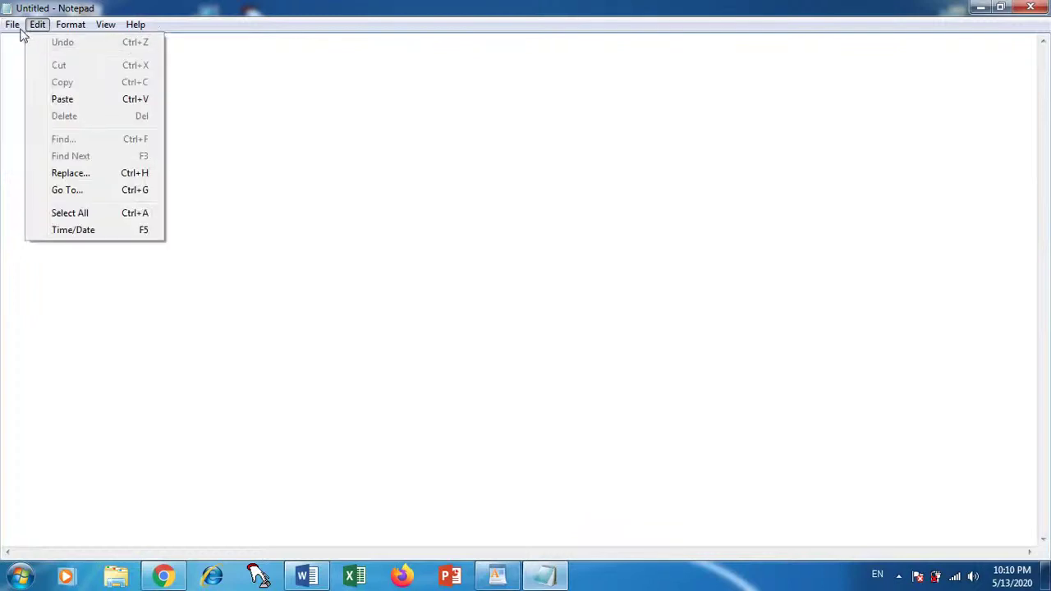
mouse_move(36, 49)
mouse_move(13, 30)
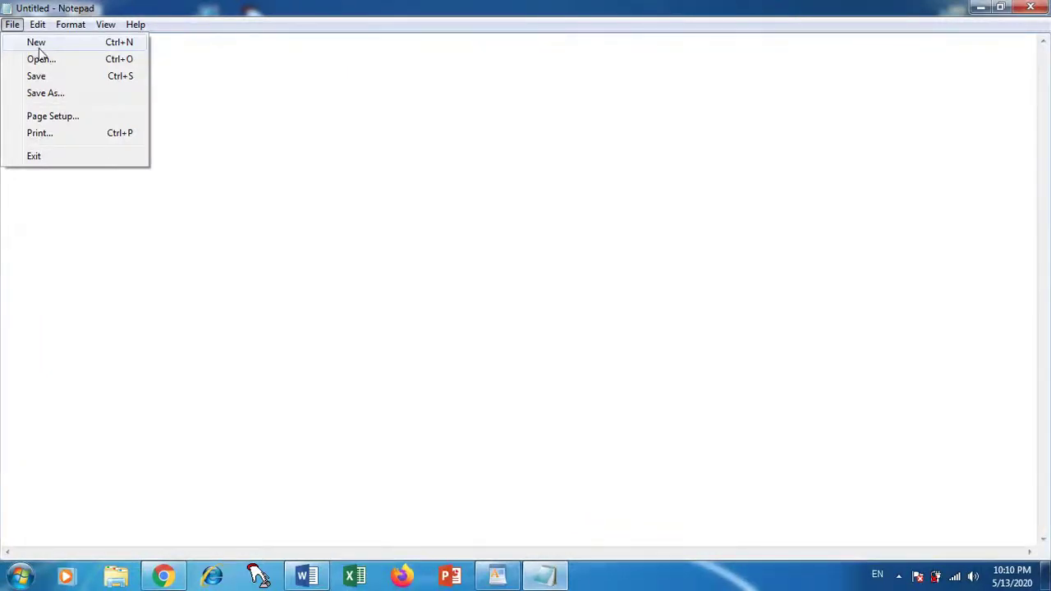
click(188, 95)
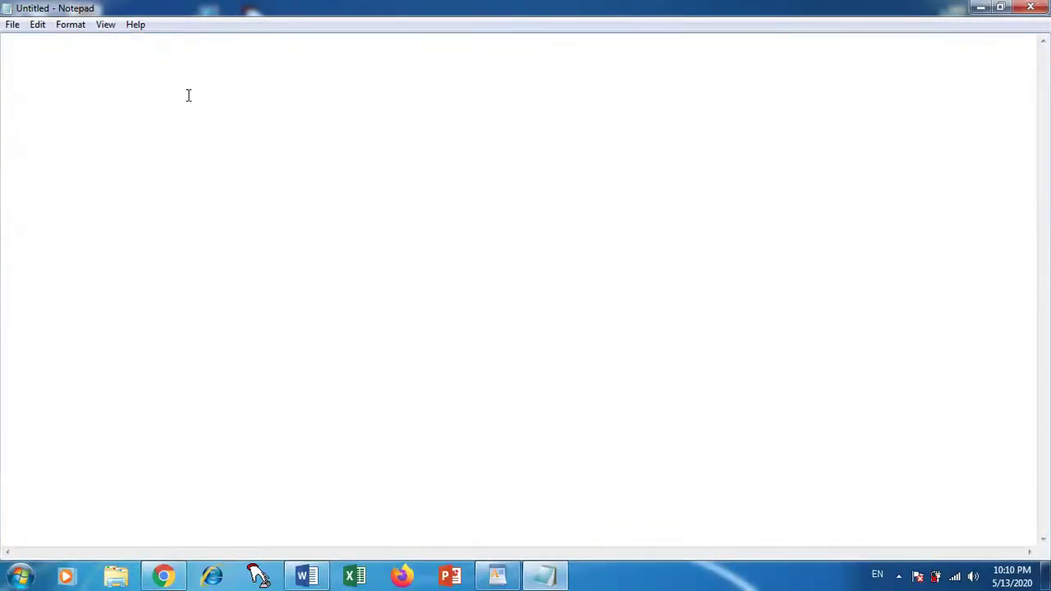
- Enter the sample text "kldjsfkjklsd" and start a new document without saving the changes
text(kldjsfkjklsd)
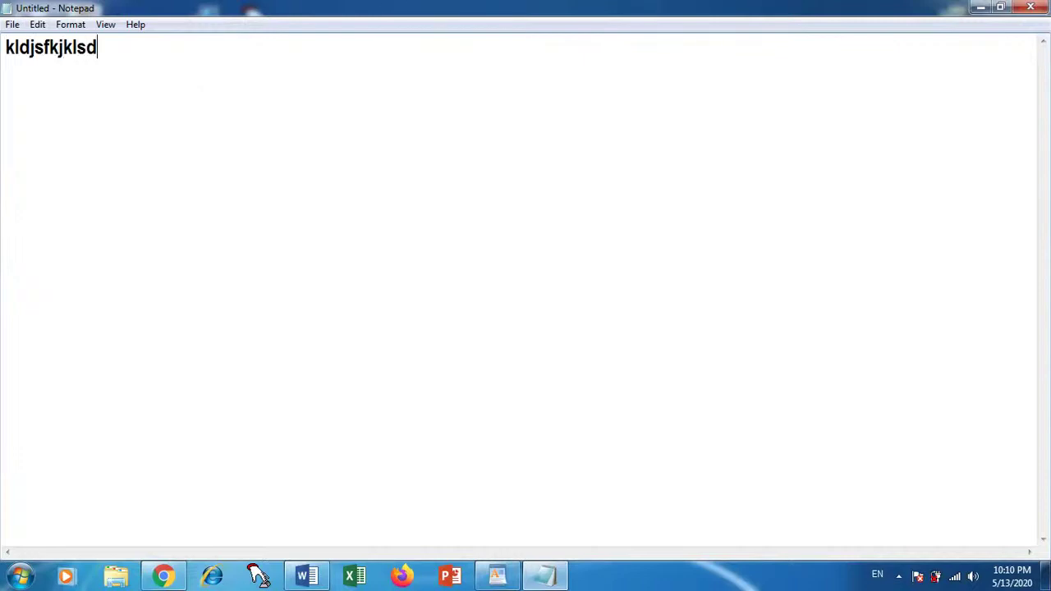
click(12, 25)
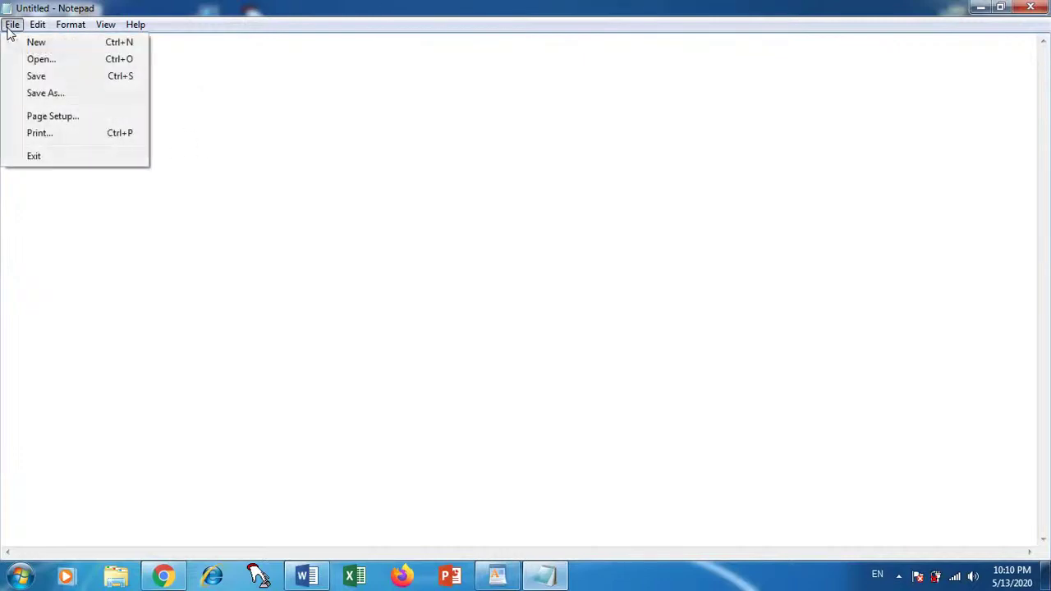
click(45, 43)
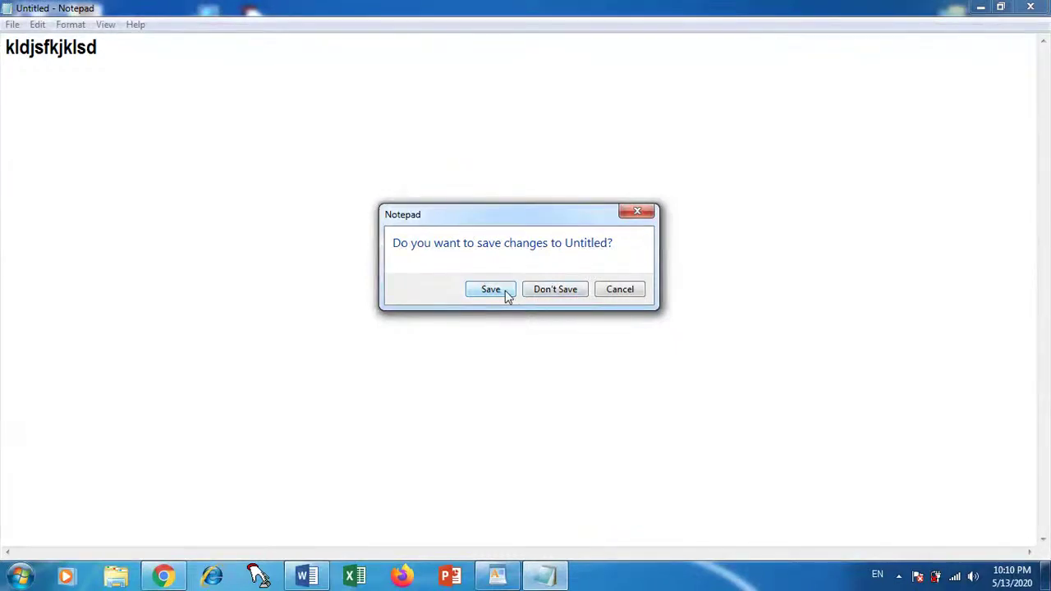
click(554, 289)
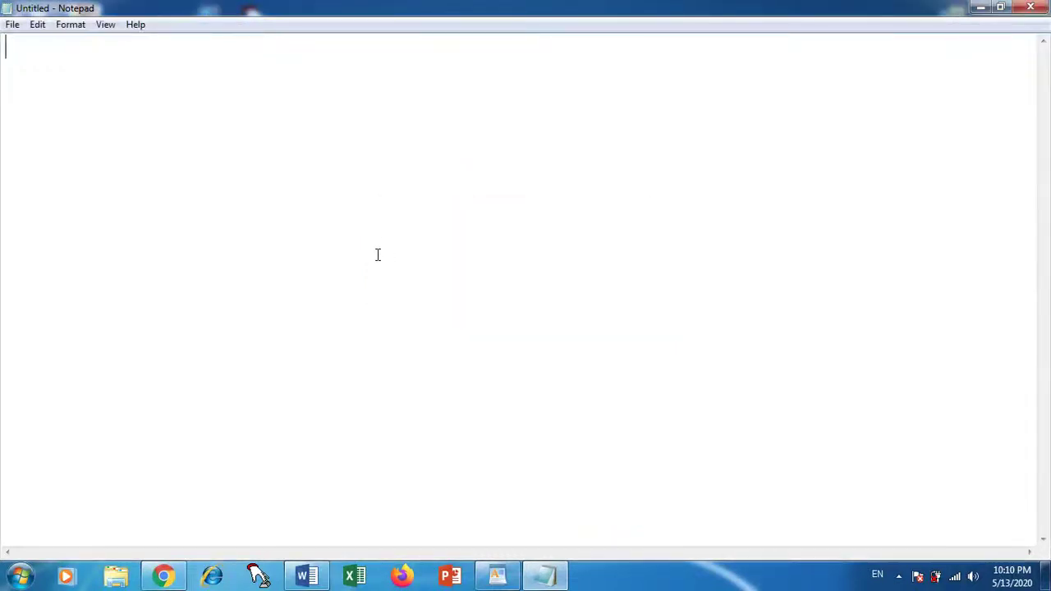
- Open the existing text file New Text Document (2) from the Desktop folder
click(12, 26)
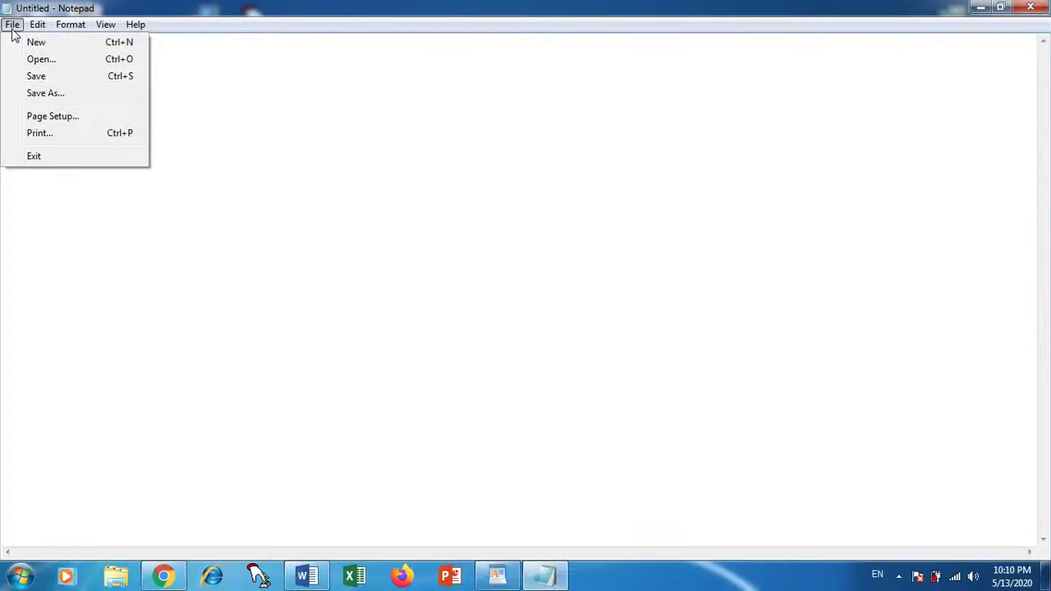
click(63, 62)
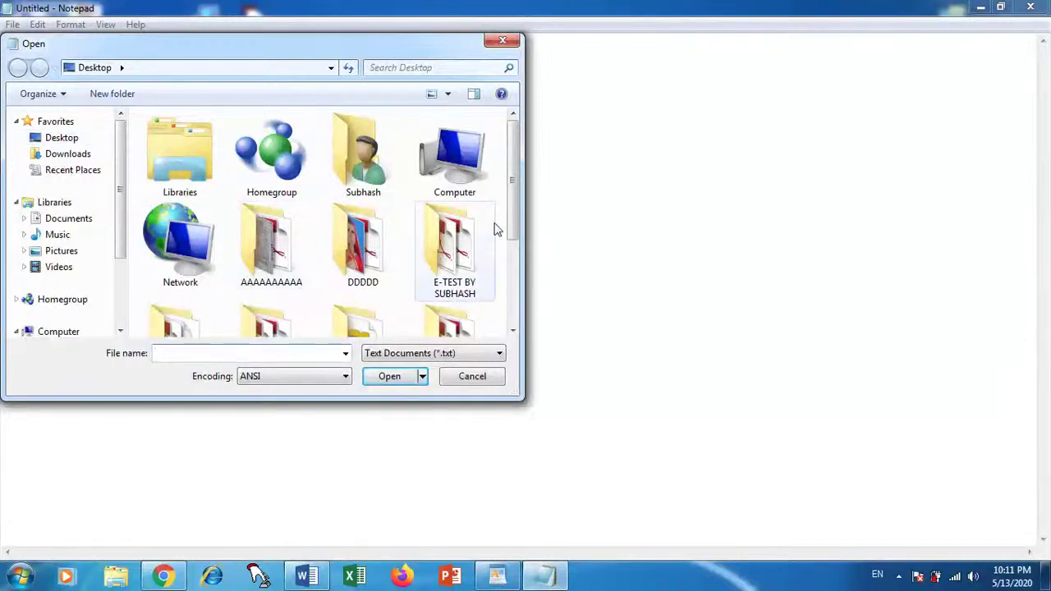
drag(512, 224, 496, 330)
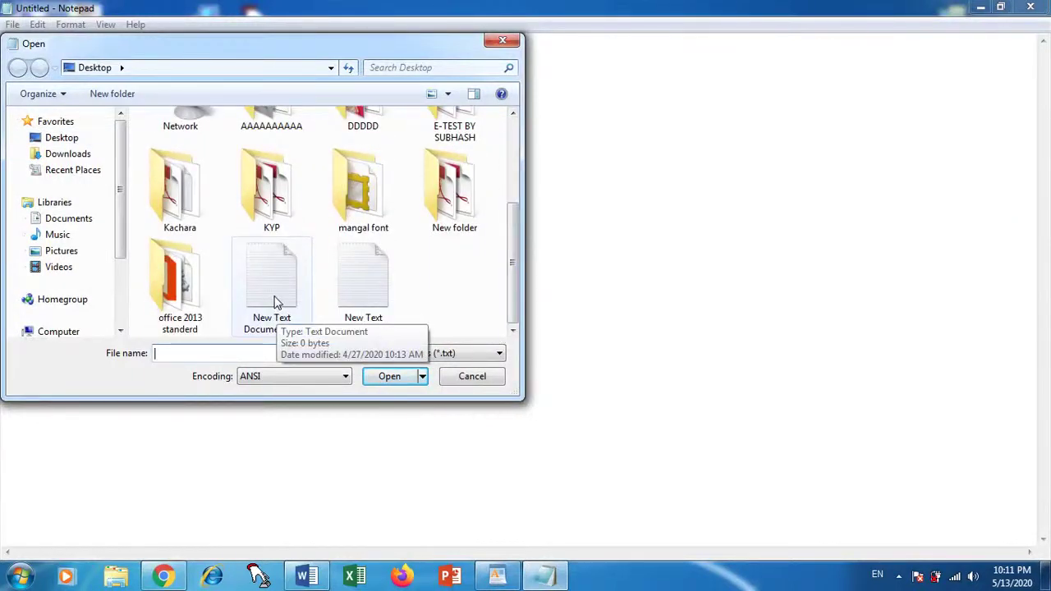
click(276, 302)
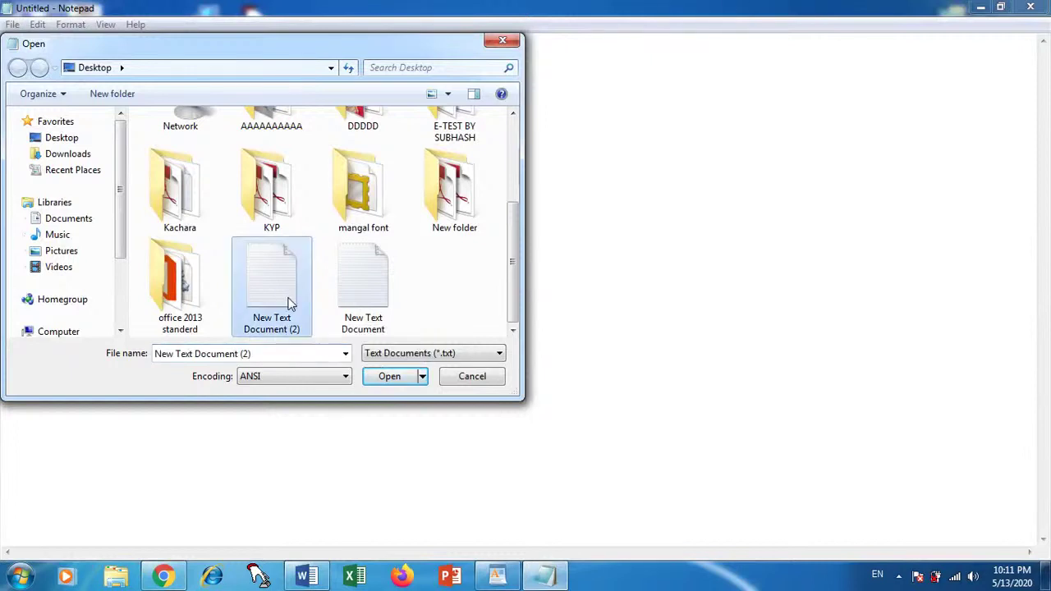
click(405, 384)
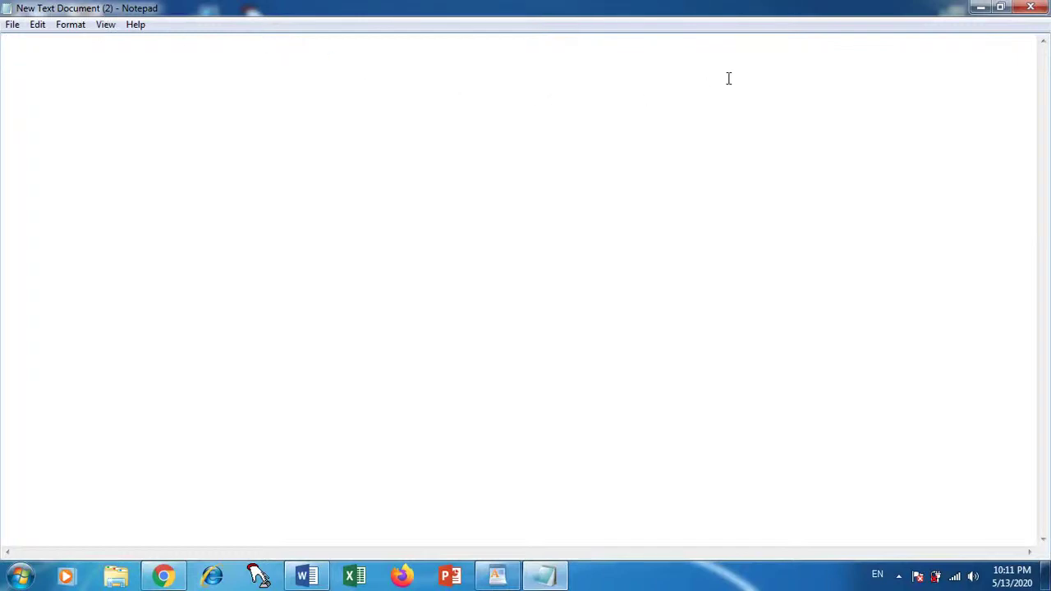
- Enter the text "njkshdj fkljsdak fhvbfngh" in the document and save it under its existing name
click(12, 24)
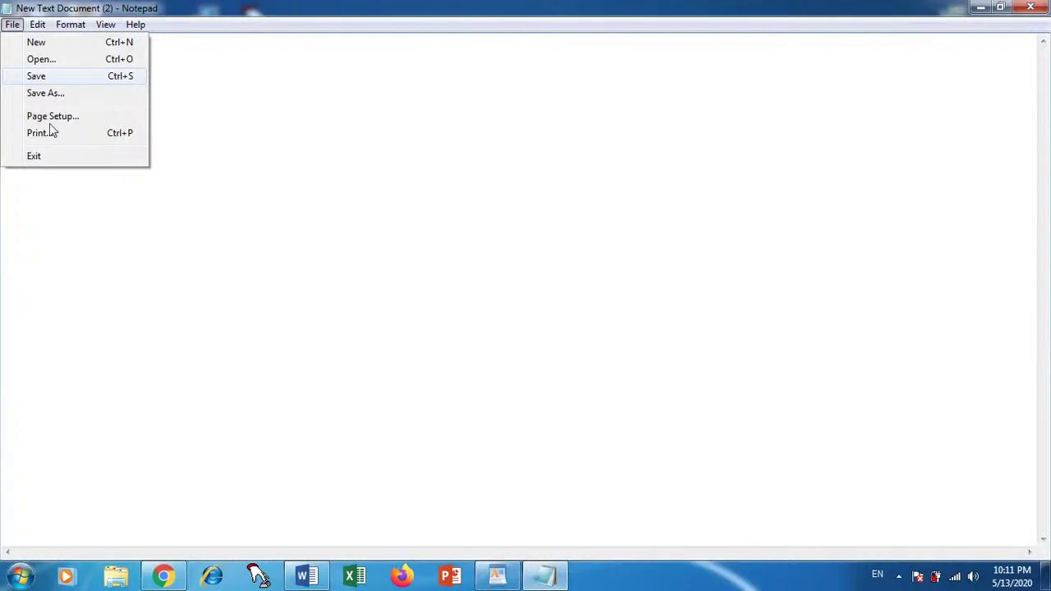
click(127, 224)
text(njk)
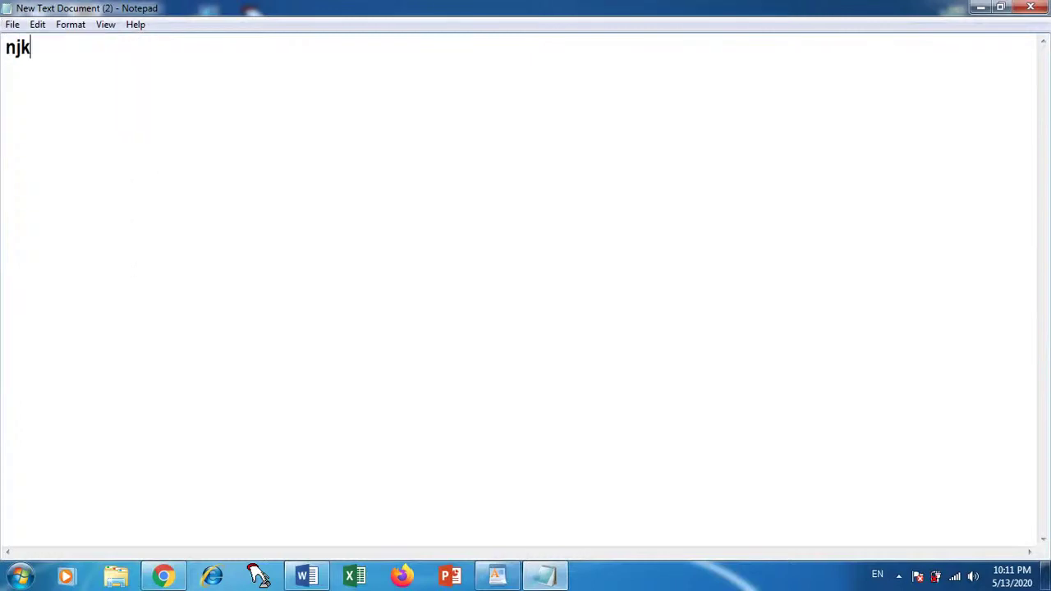
text(shdj fkljsdak fhvbfngh)
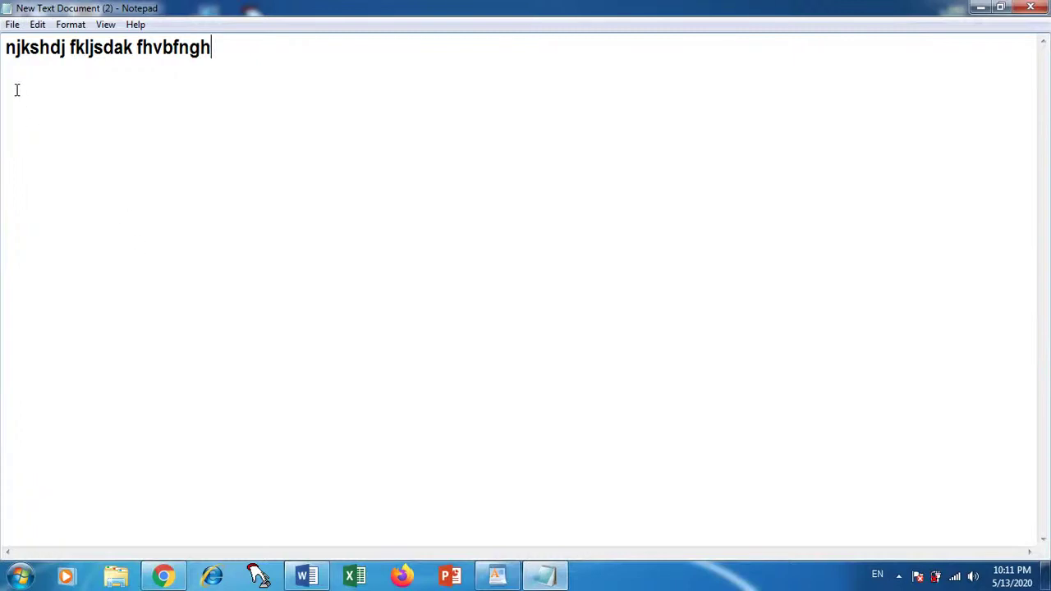
click(12, 24)
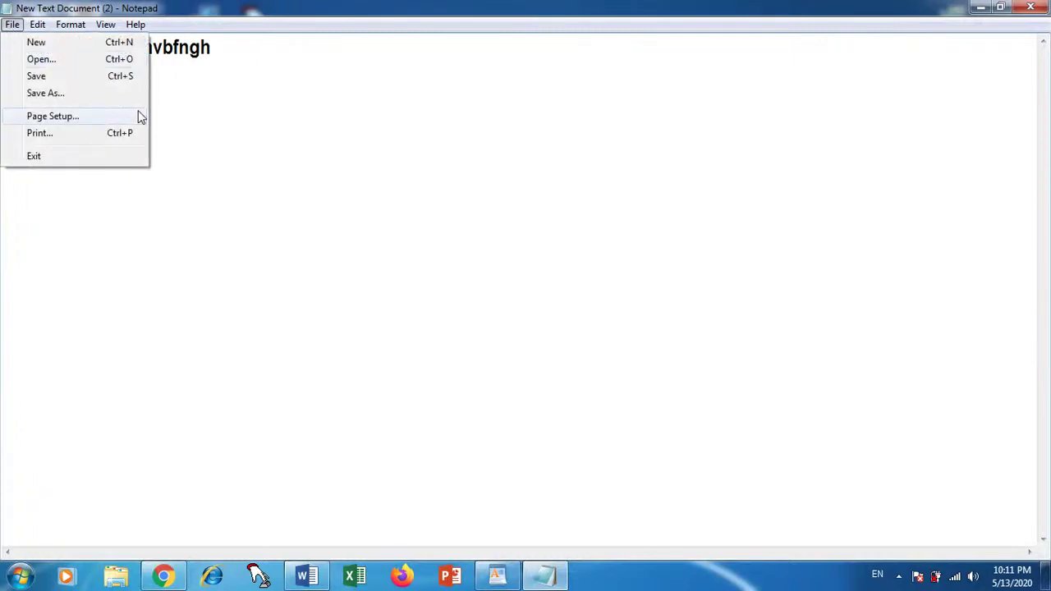
click(124, 76)
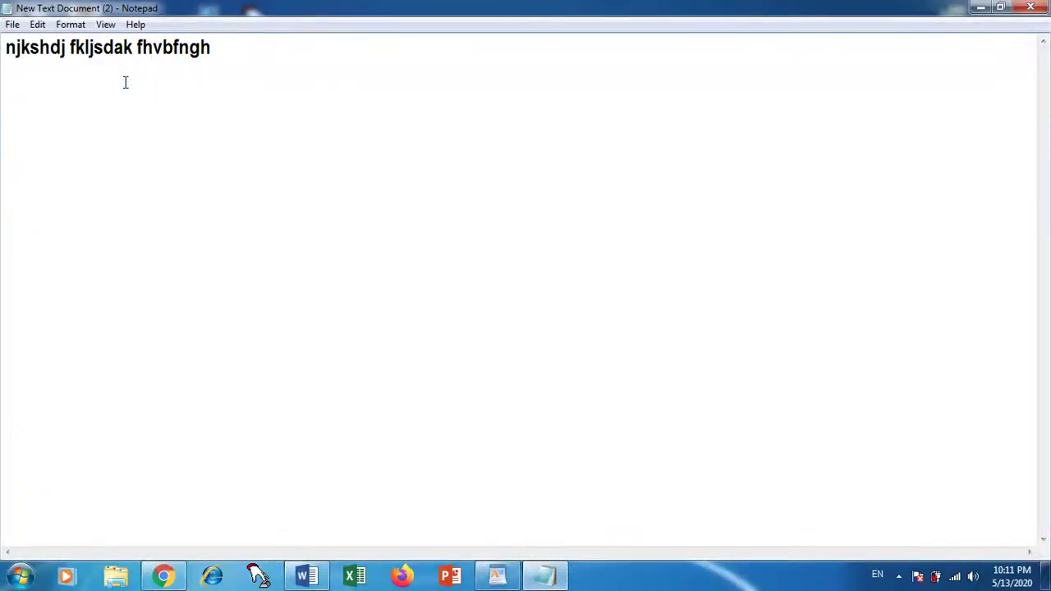
- Close the document, reopen New Text Document (2) from the desktop and maximize its window
click(1030, 7)
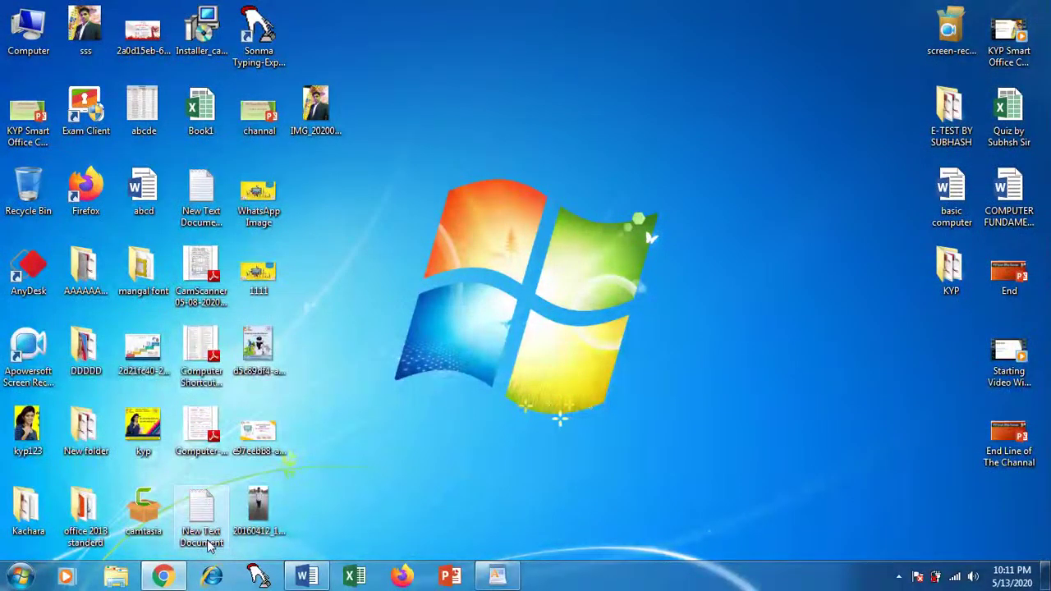
click(200, 202)
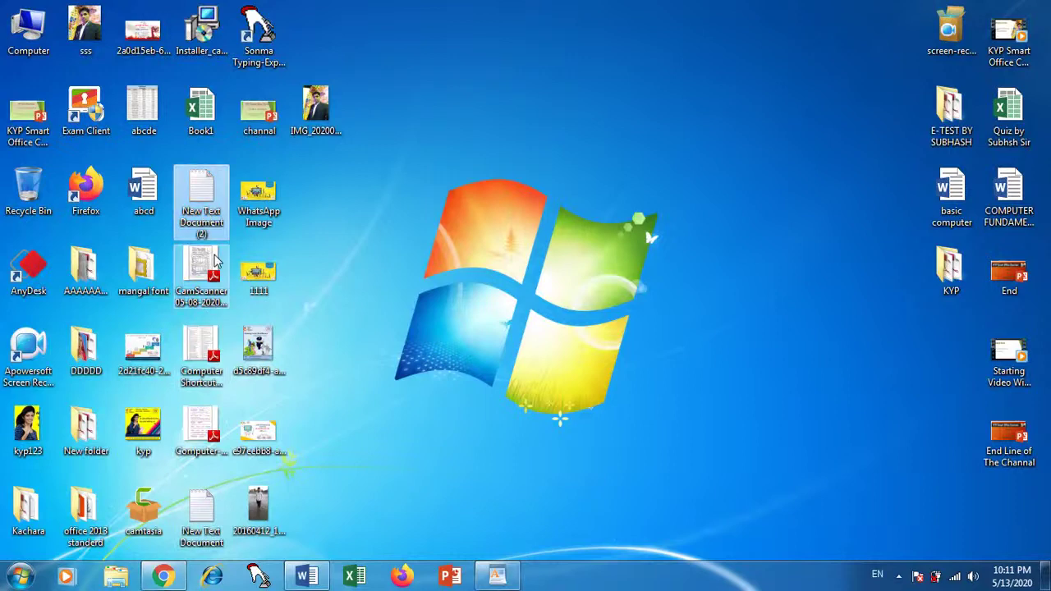
double_click(200, 202)
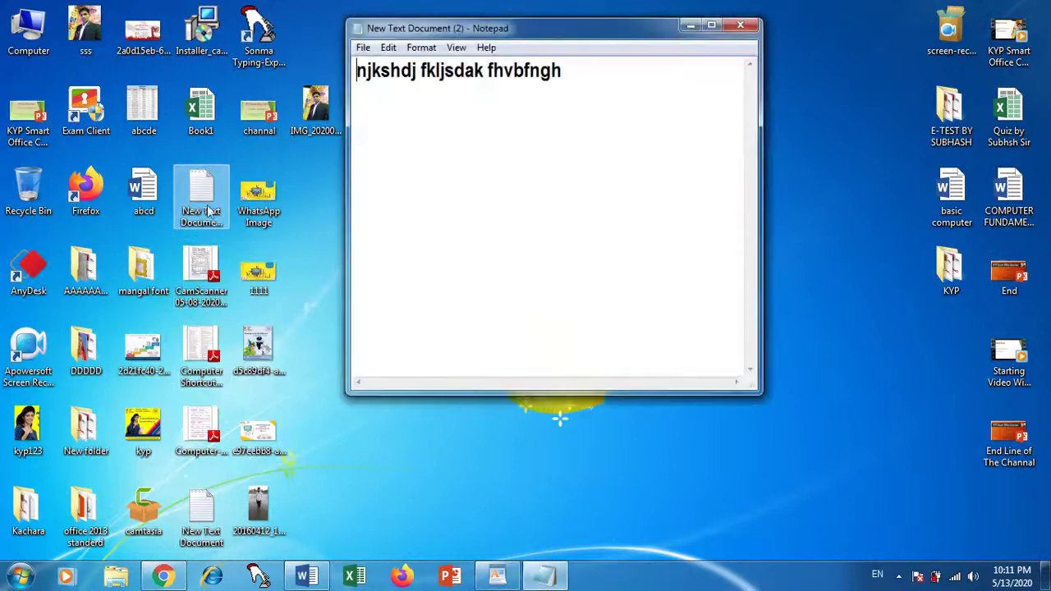
click(712, 26)
- Save a copy of the document on the Desktop under the name BBBBBBB
click(12, 24)
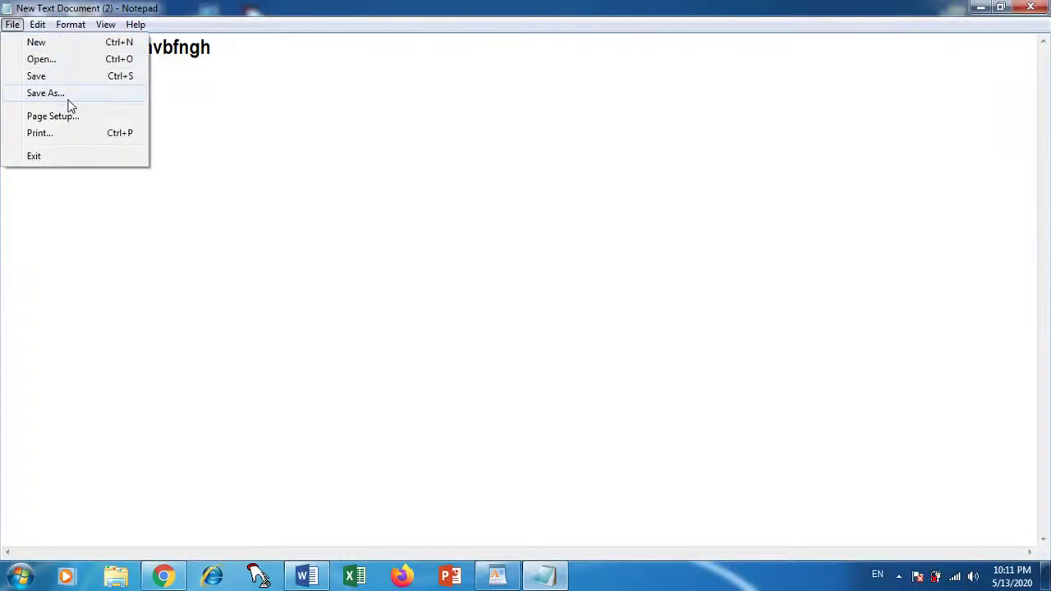
click(255, 79)
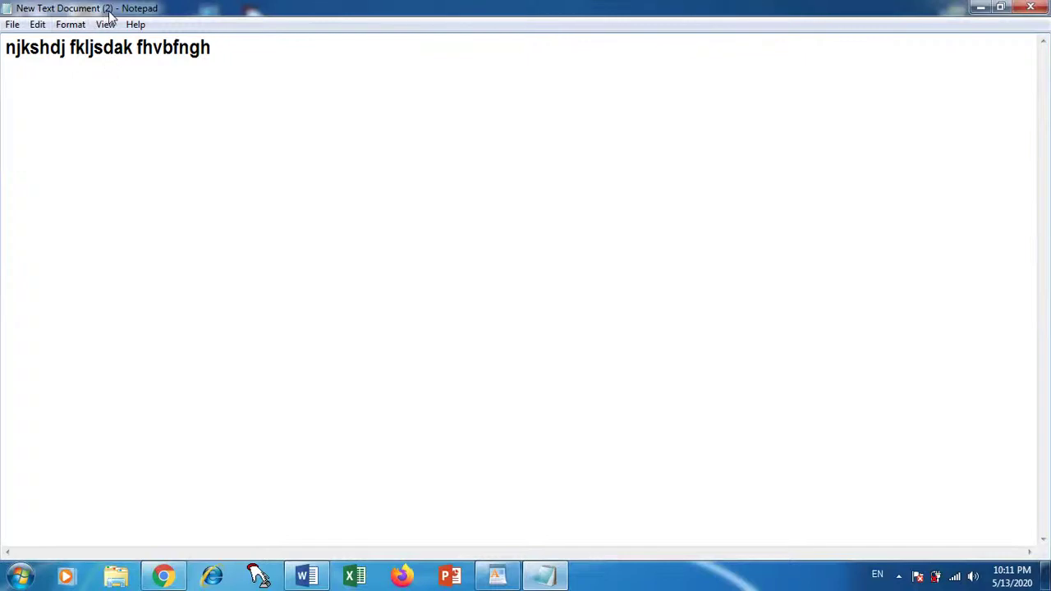
click(13, 23)
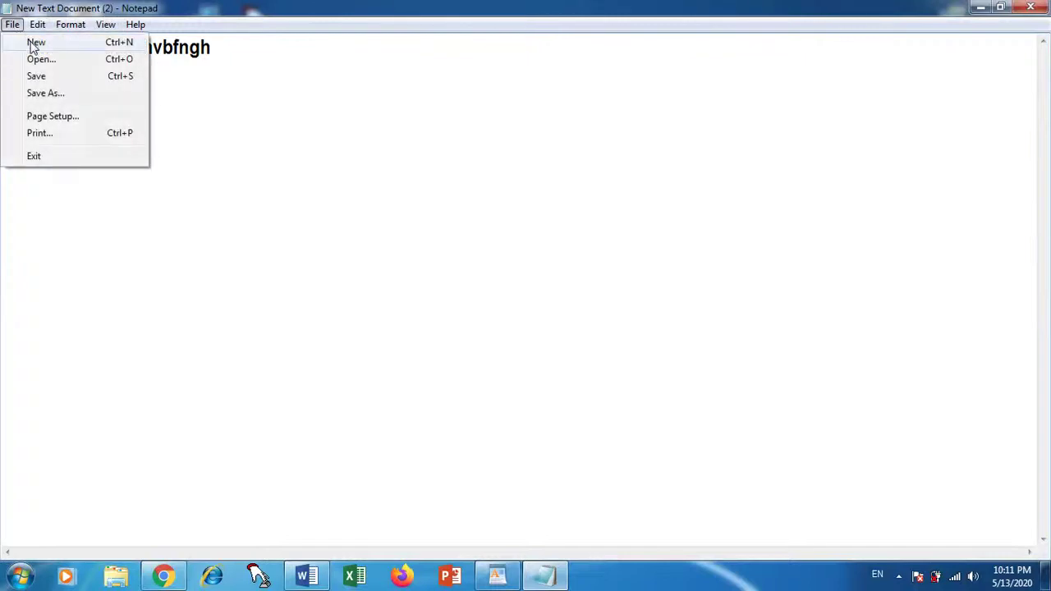
click(54, 95)
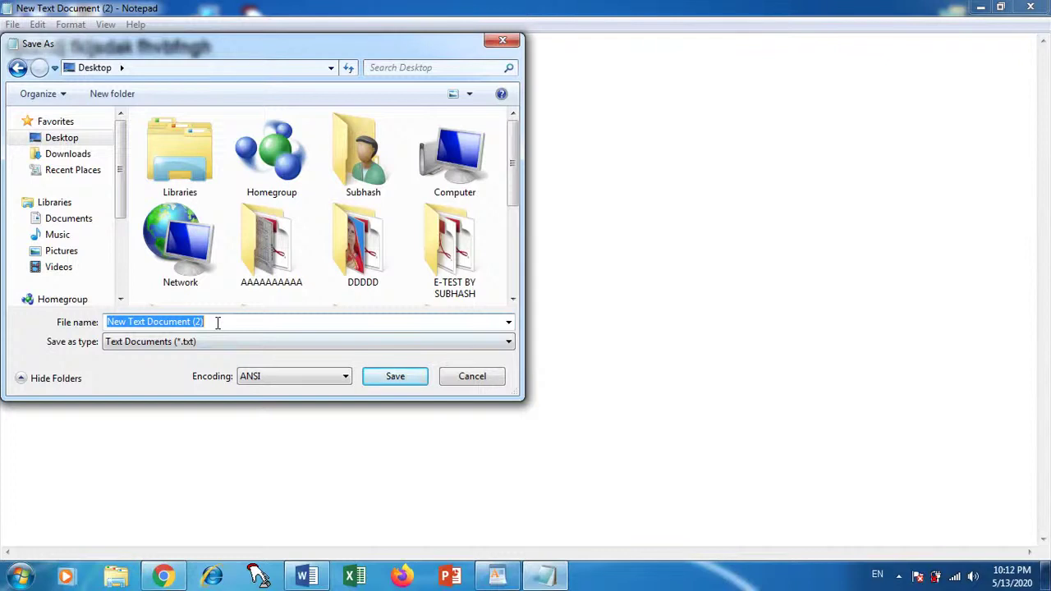
text(BBBBBBB)
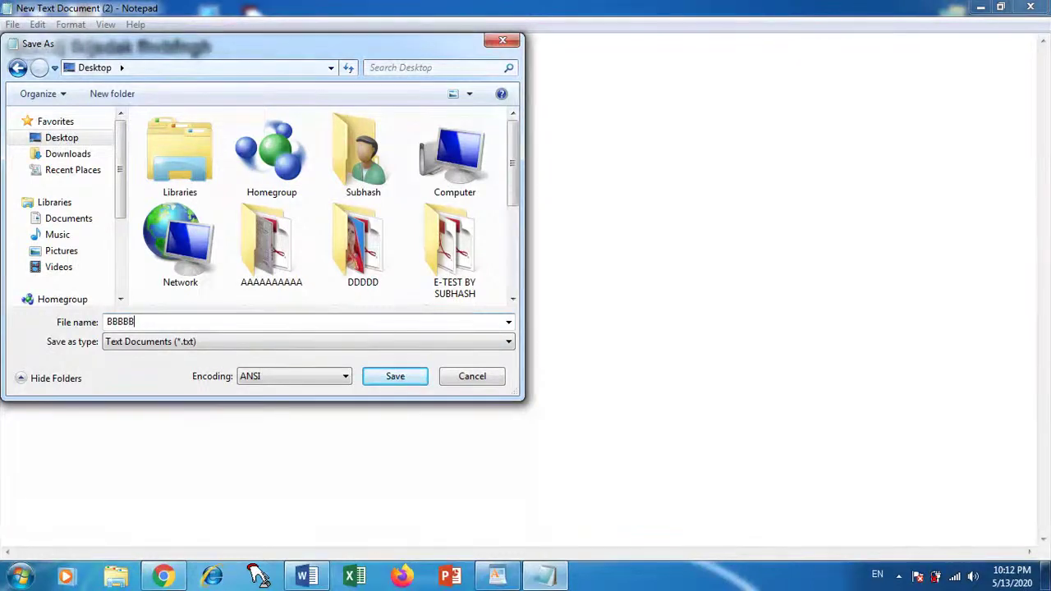
click(413, 377)
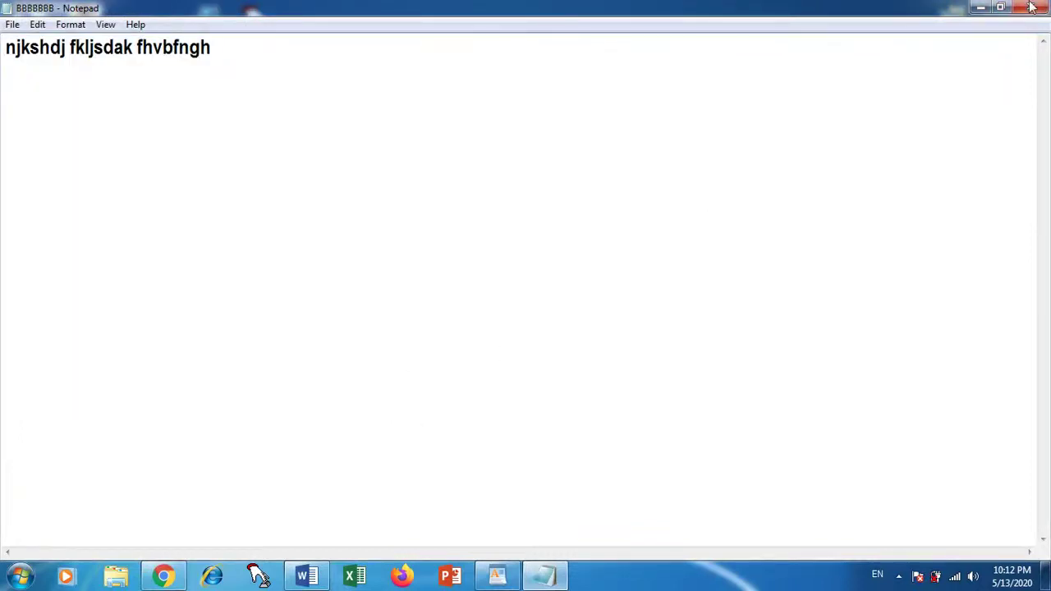
- Close the document and select the BBBBBBB file, followed by New Text Document (2), on the desktop
click(1032, 7)
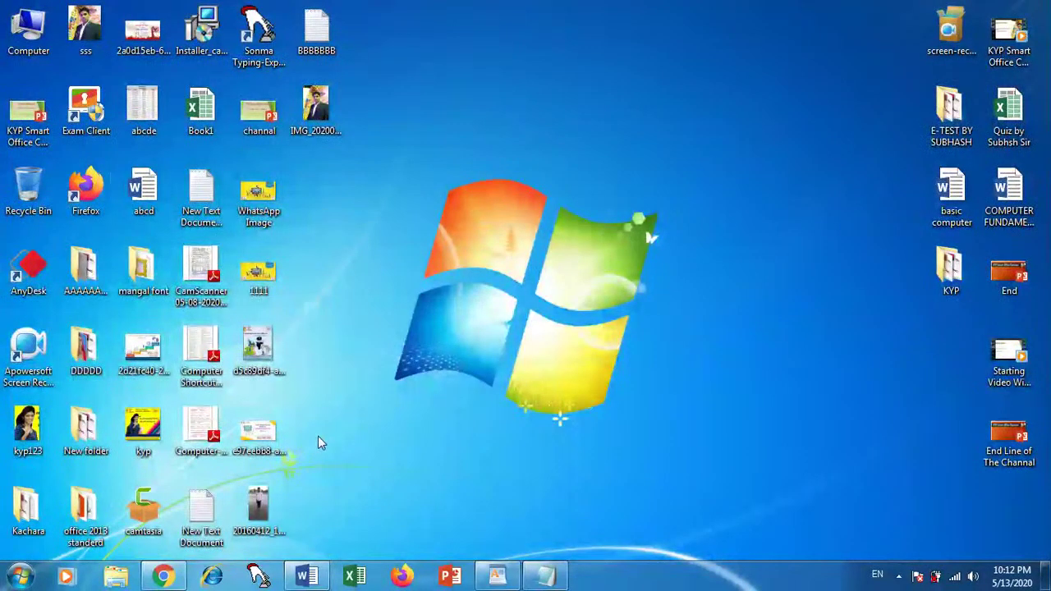
click(316, 33)
click(217, 238)
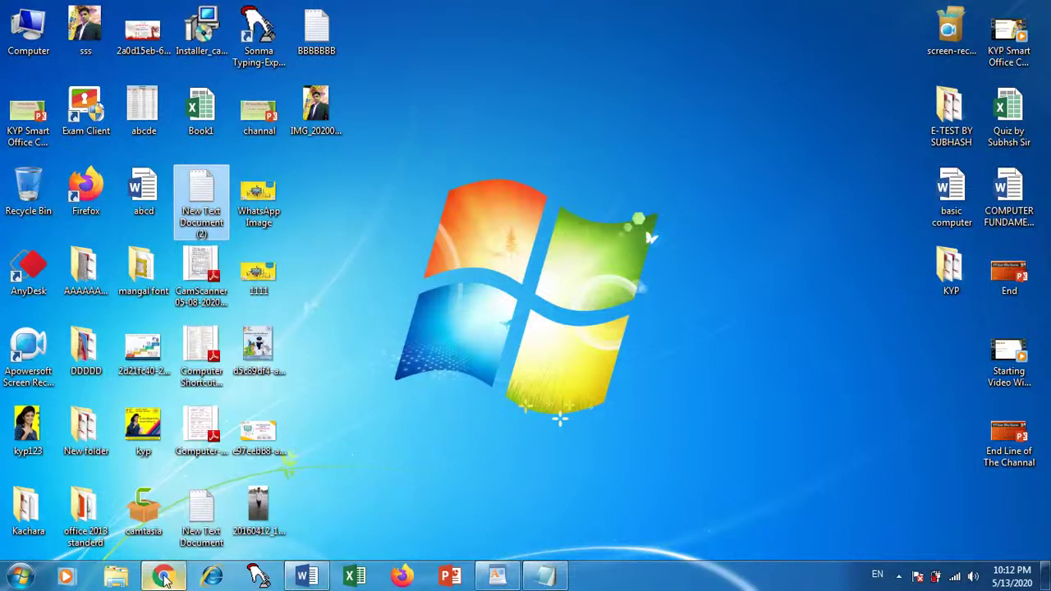
- Bring the BBBBBBB document back to the front and open its page setup
click(541, 579)
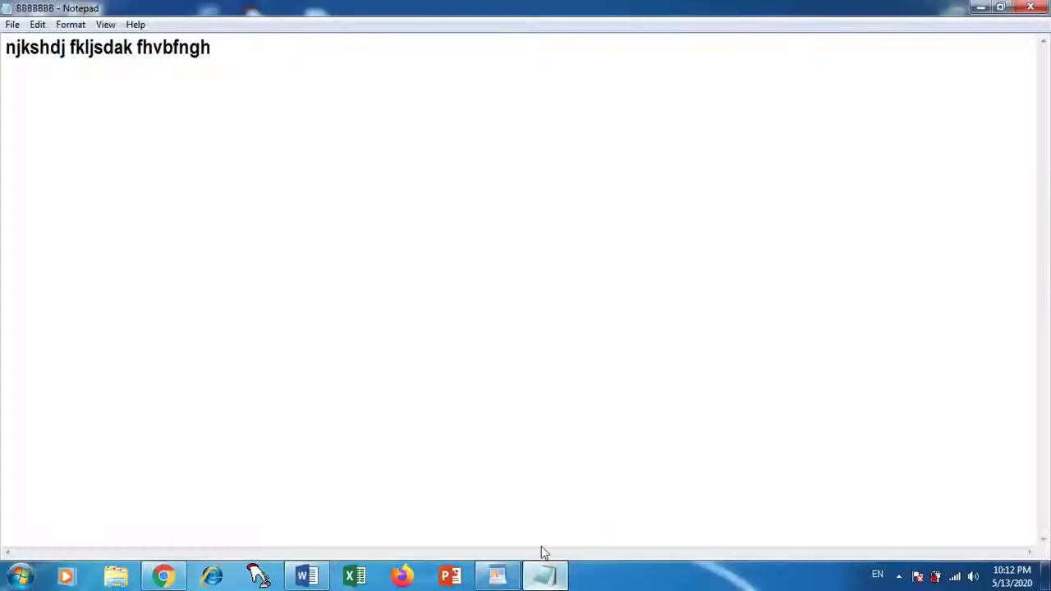
click(14, 24)
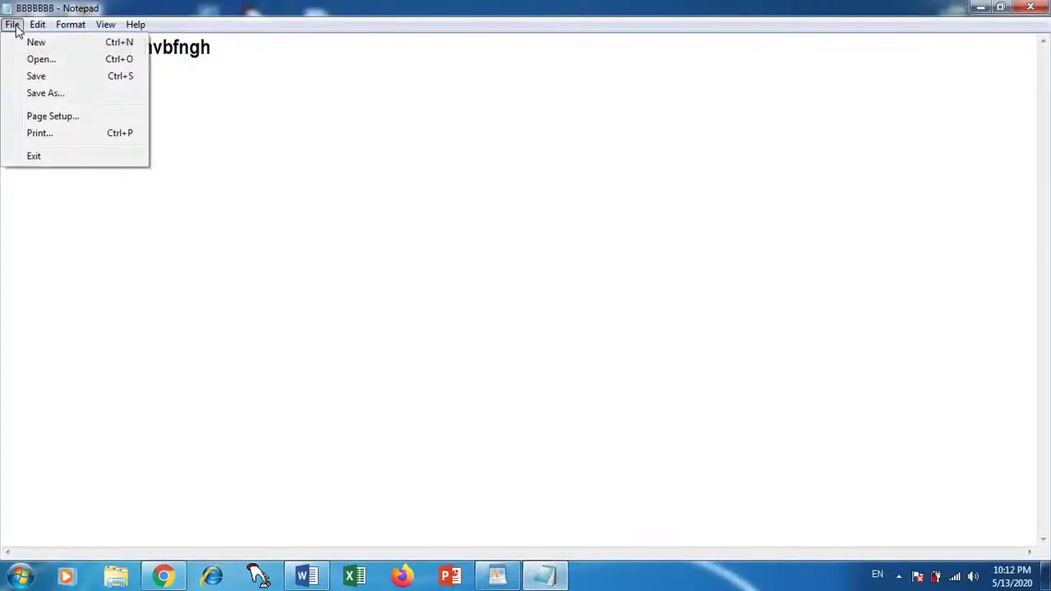
click(72, 117)
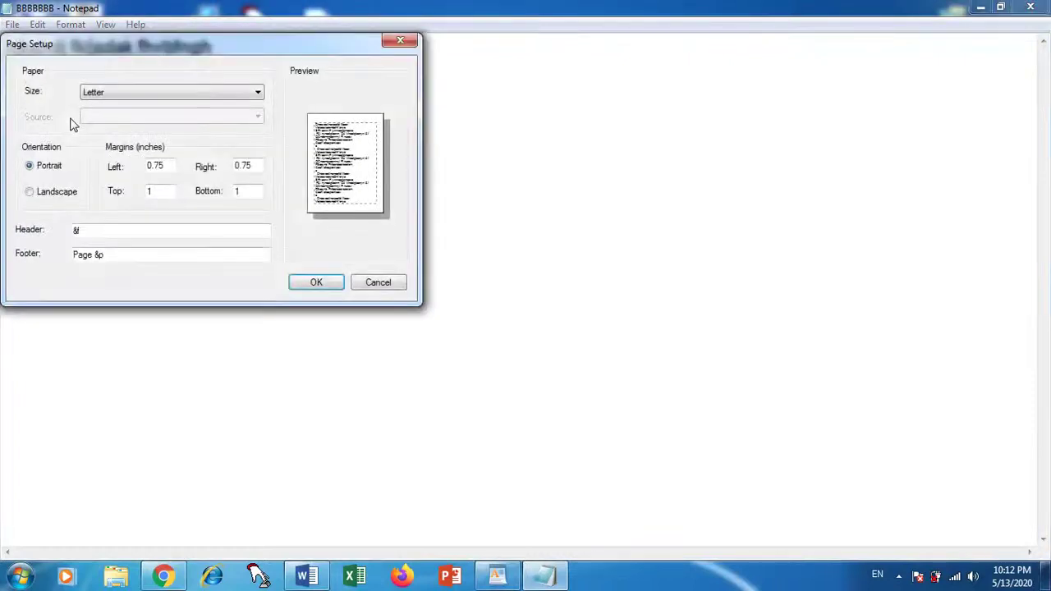
- Browse the paper sizes, try landscape and portrait orientation for the page, and discard the page setup changes
click(181, 92)
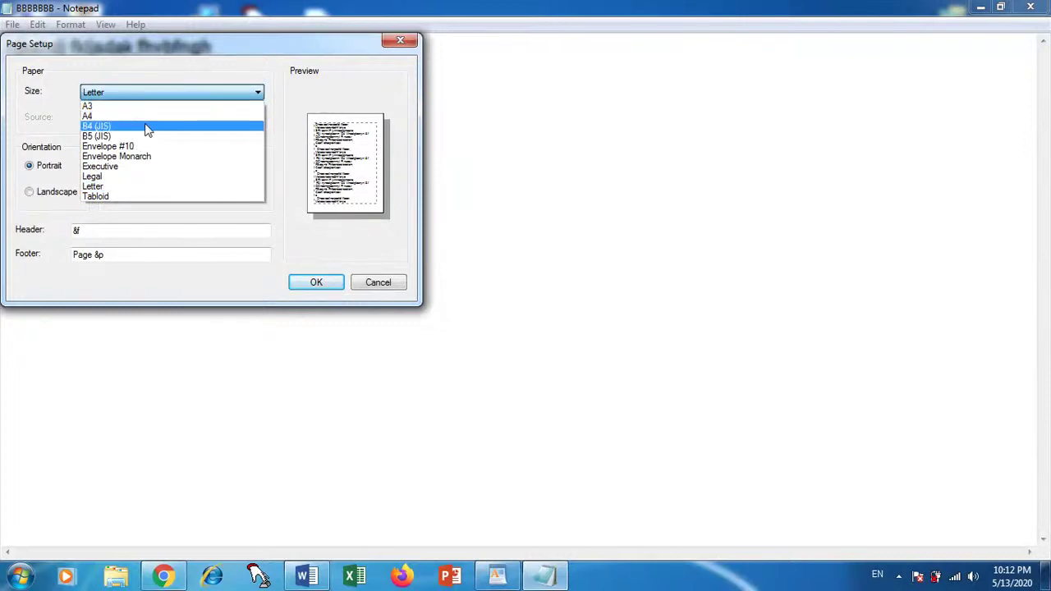
click(51, 200)
click(51, 196)
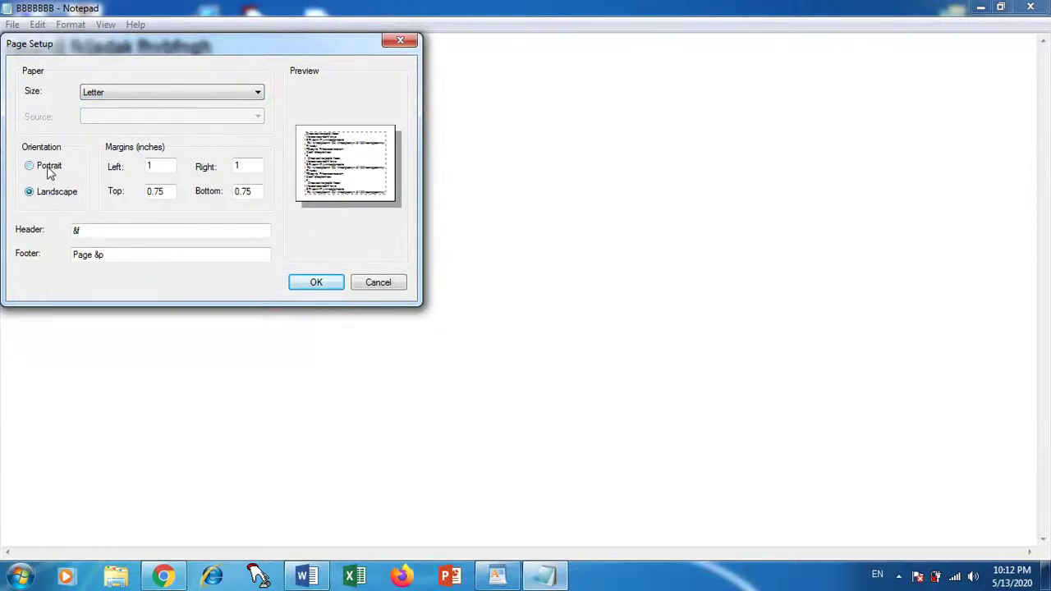
click(52, 170)
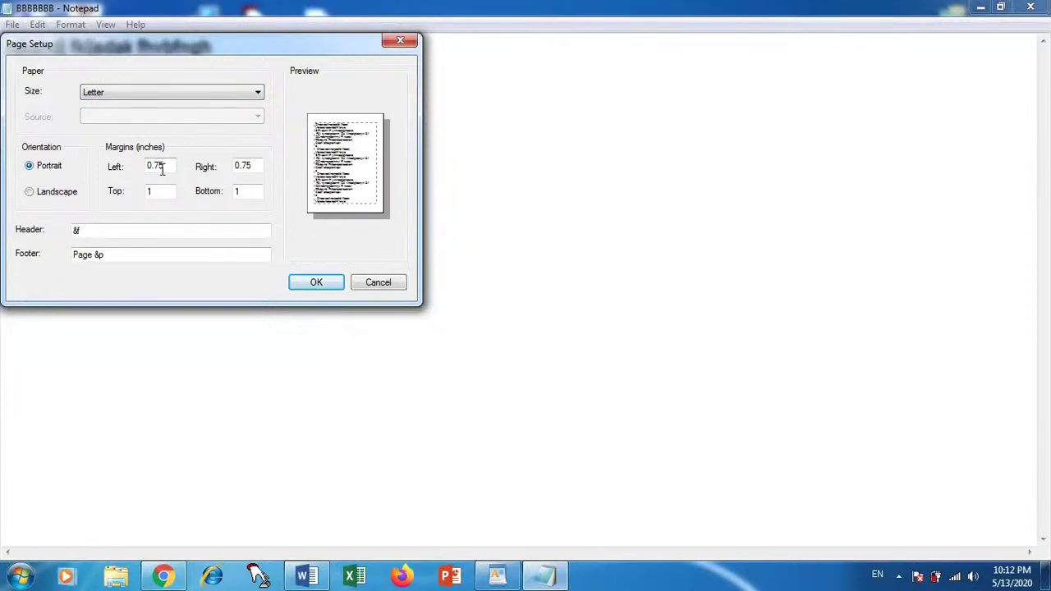
click(60, 198)
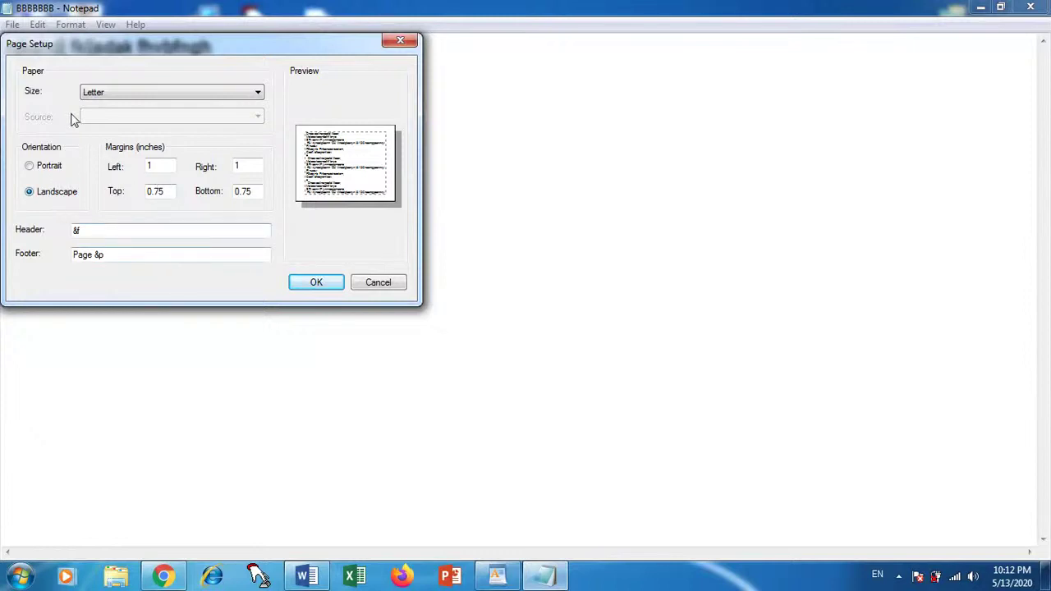
click(393, 284)
click(12, 25)
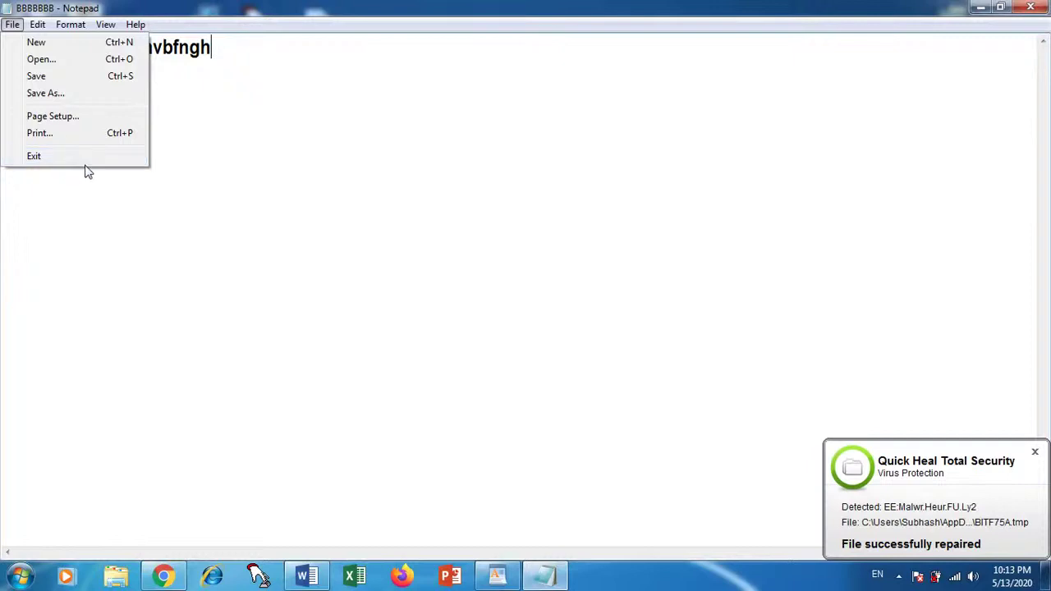
mouse_move(43, 27)
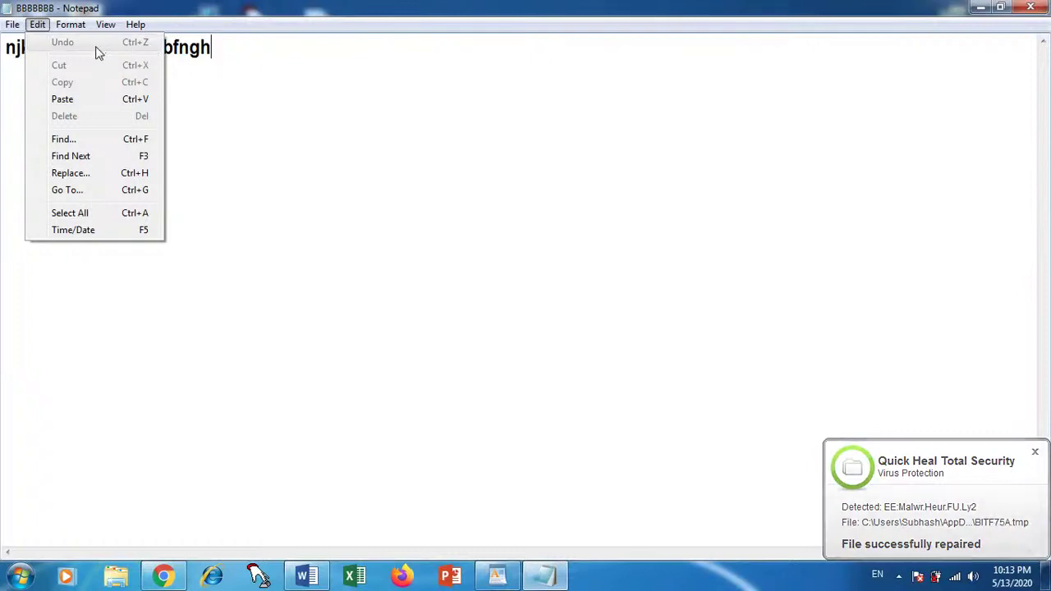
click(213, 52)
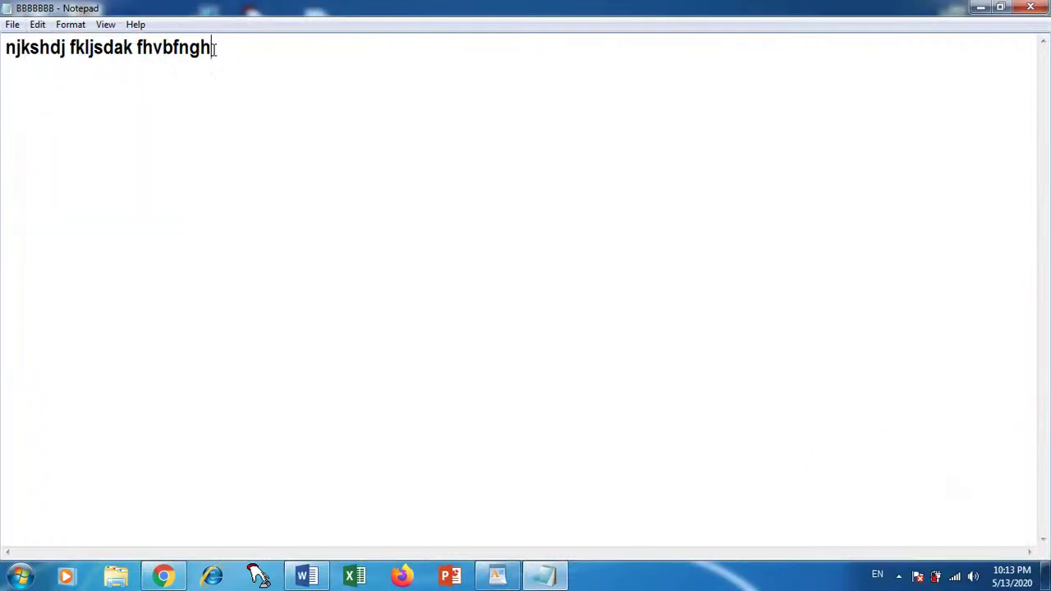
- Replace the document's whole text with "KLSDRN VJRKL KLJIODFN KLMKLN KOJEBRFJIO" and undo the replacement
drag(212, 49, 2, 72)
text(KLS)
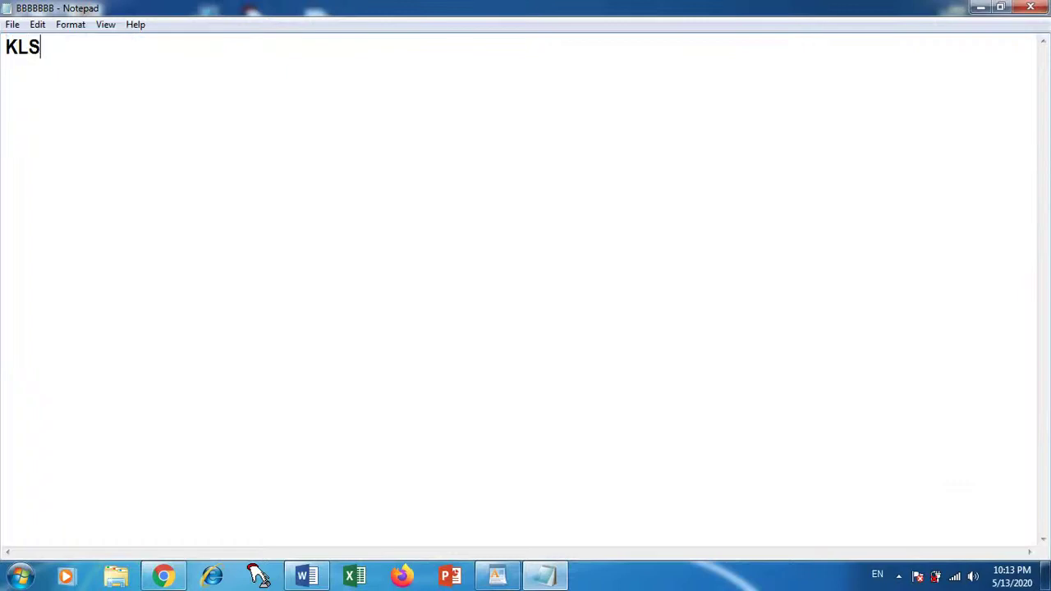
text(DRN VJRKL KLJIODFN KLMKLN  )
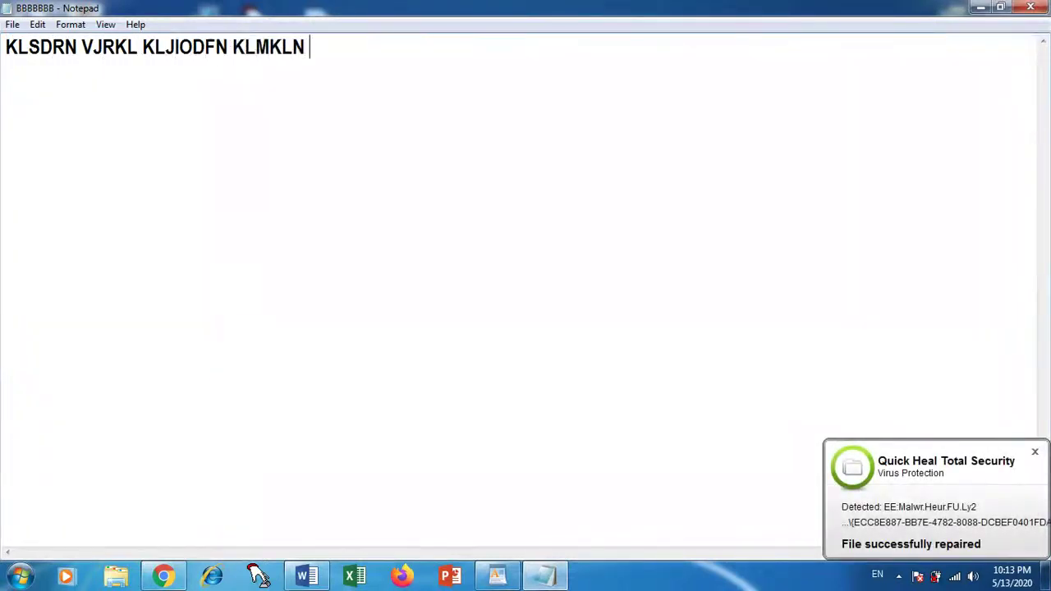
text(KOJEBRFJIO)
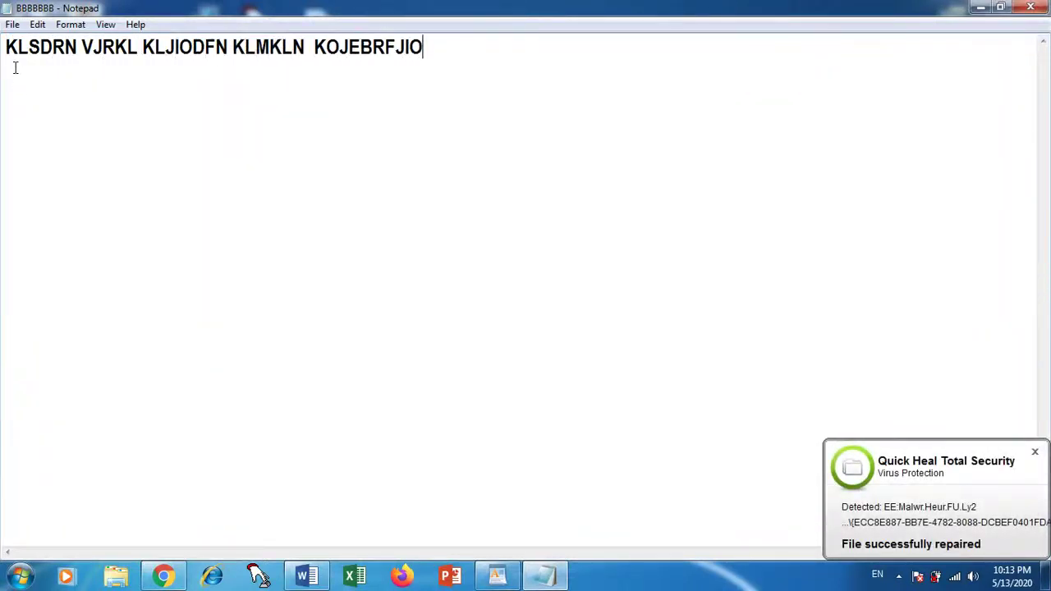
click(38, 25)
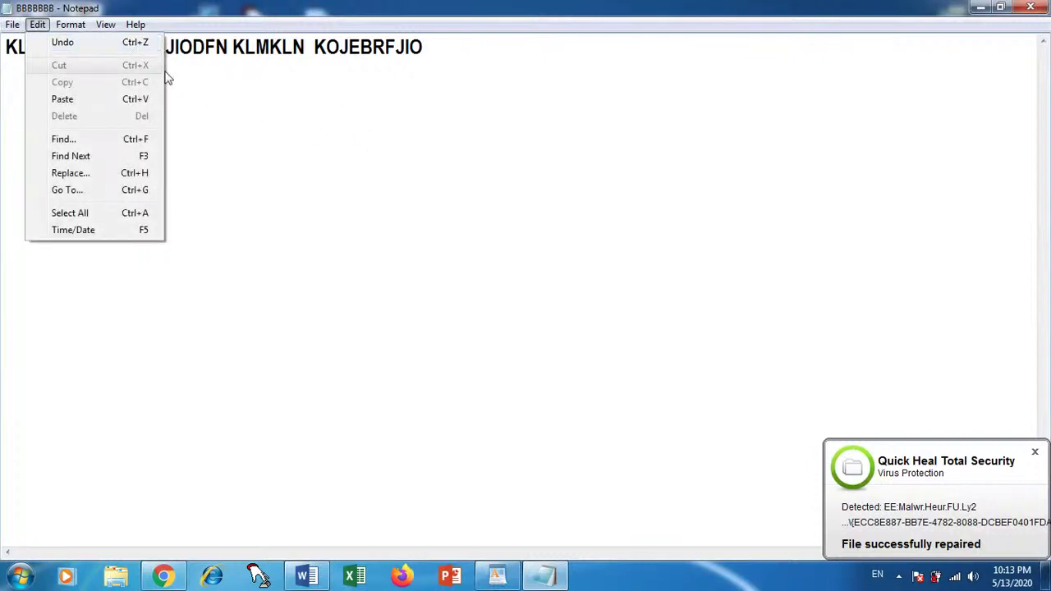
click(93, 48)
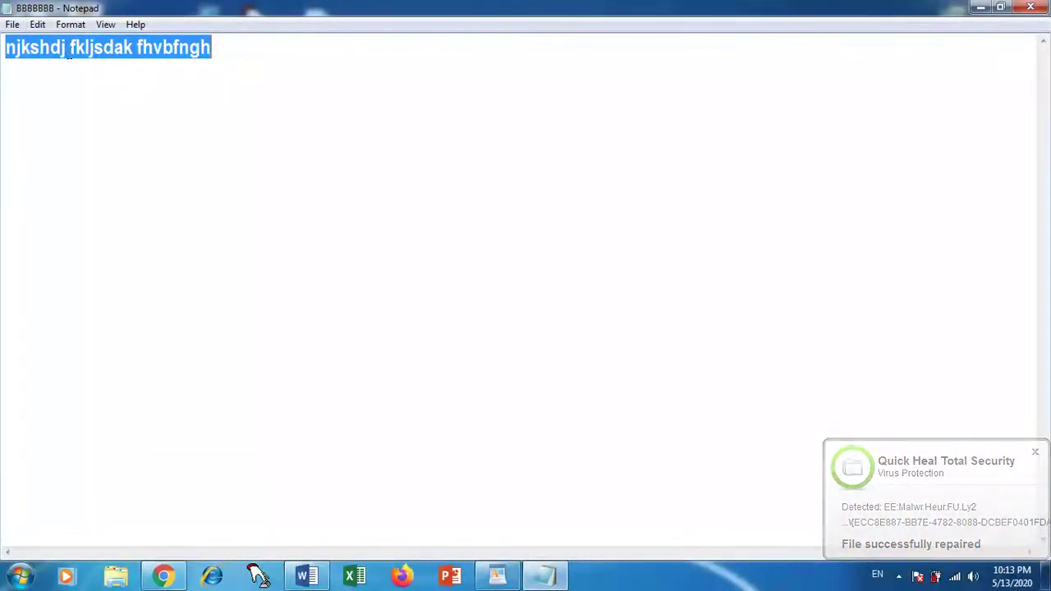
click(37, 26)
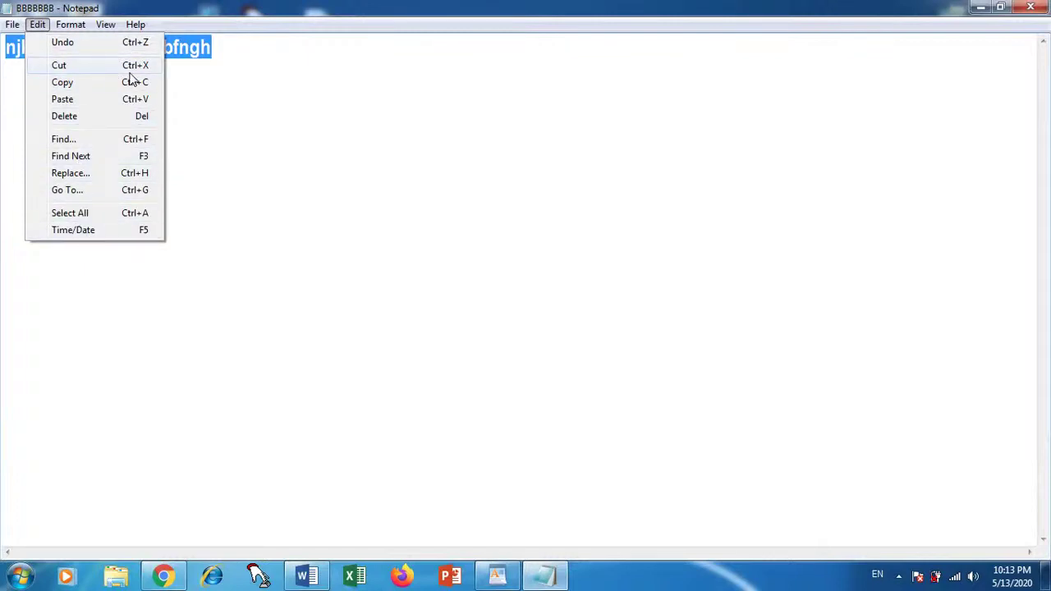
click(215, 112)
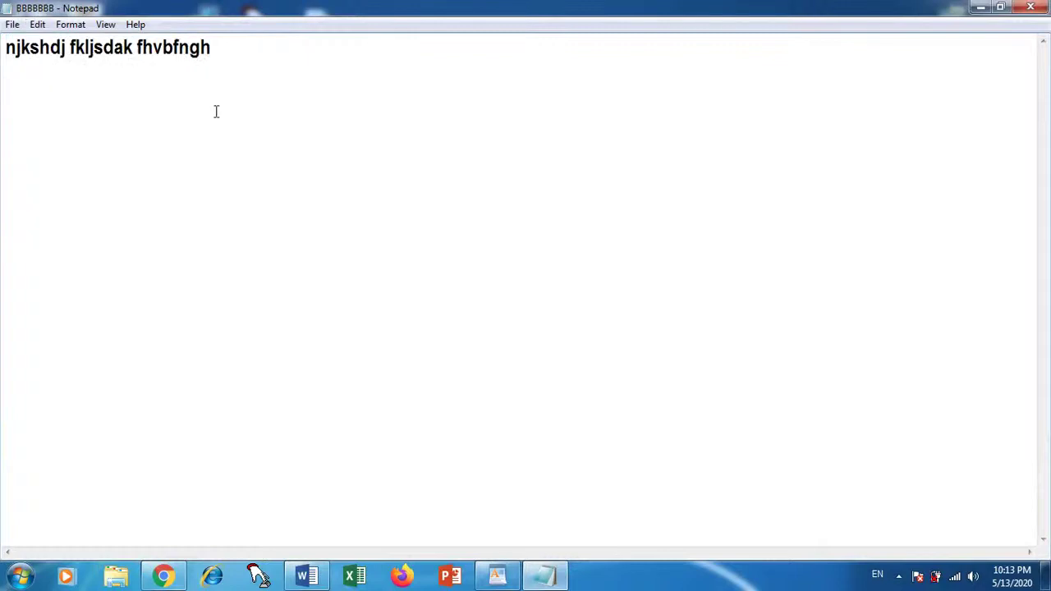
click(38, 25)
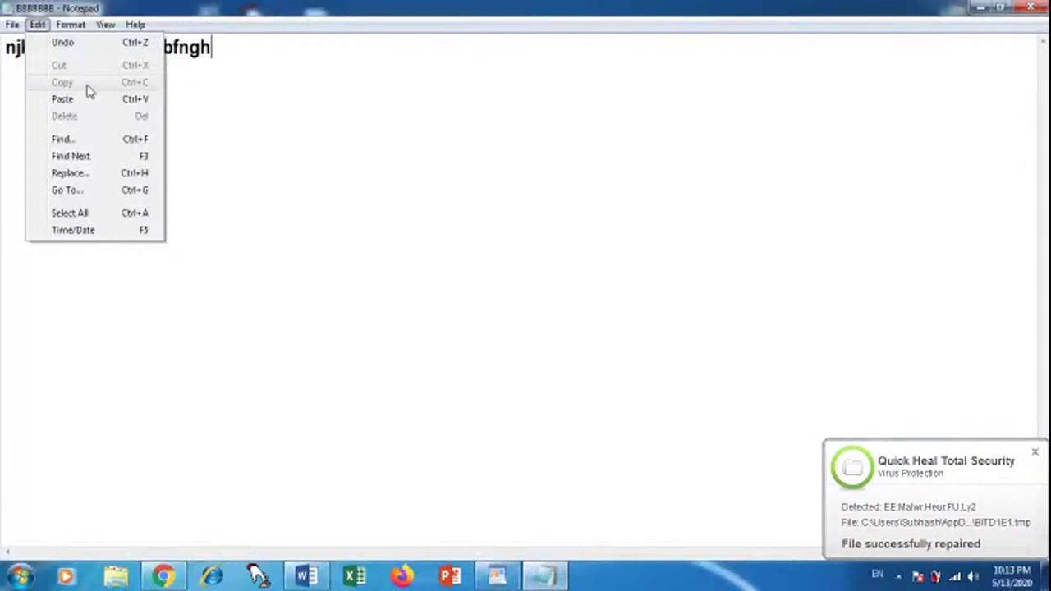
click(211, 87)
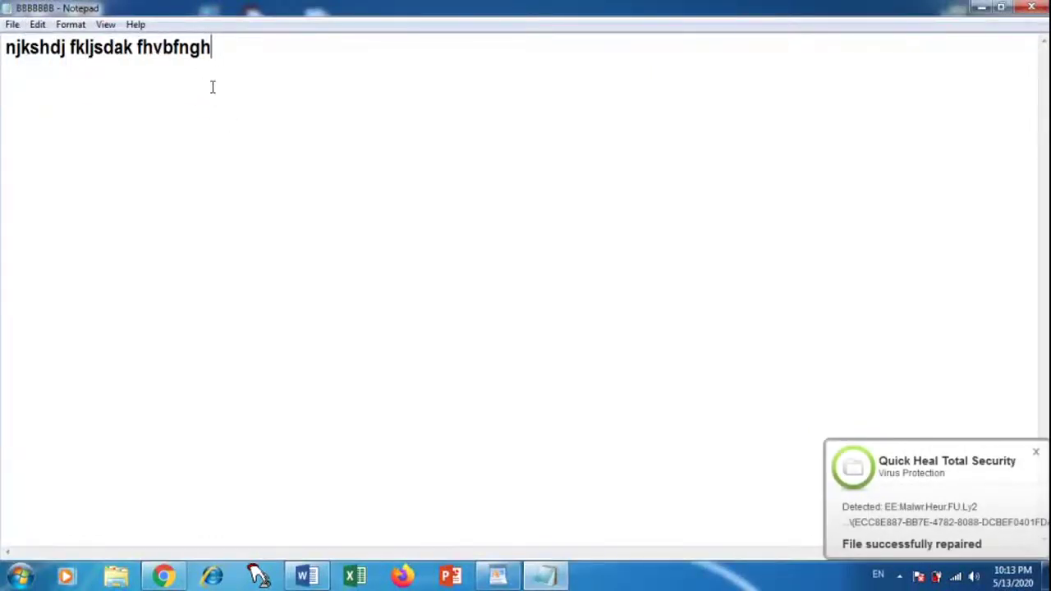
drag(212, 47, 139, 67)
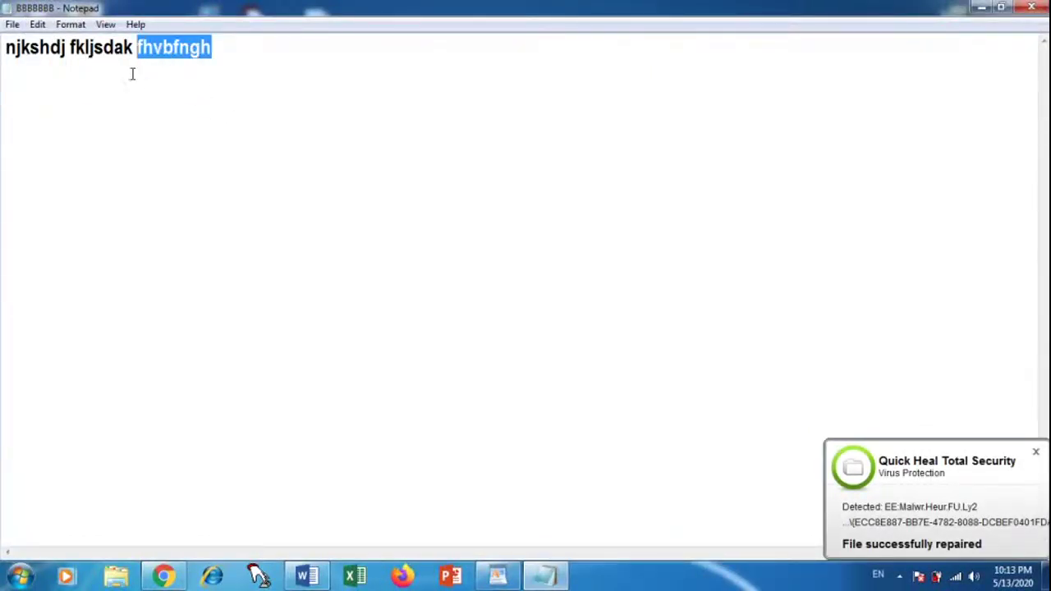
click(37, 24)
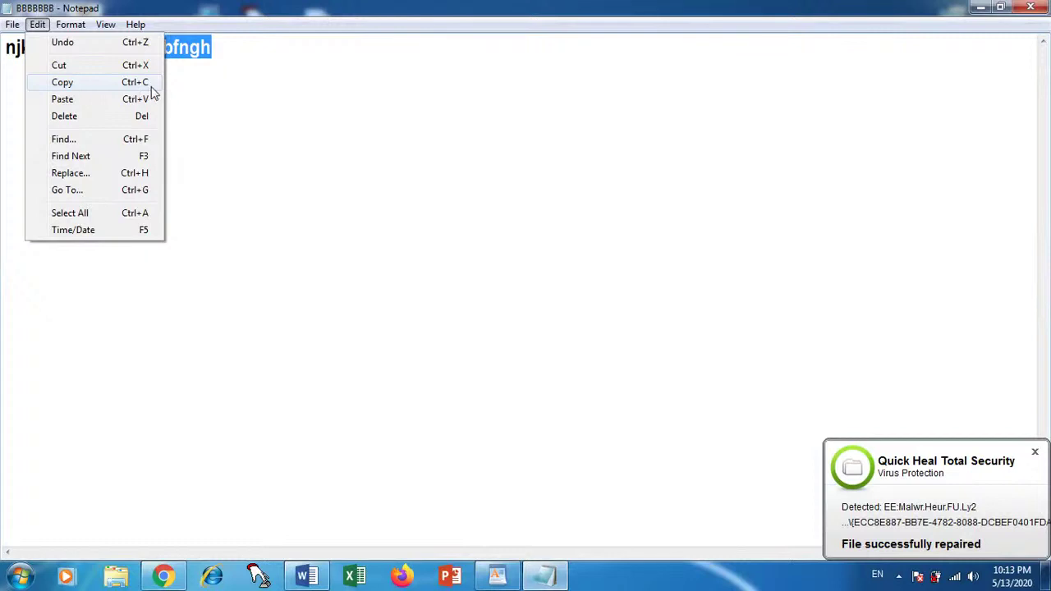
click(209, 51)
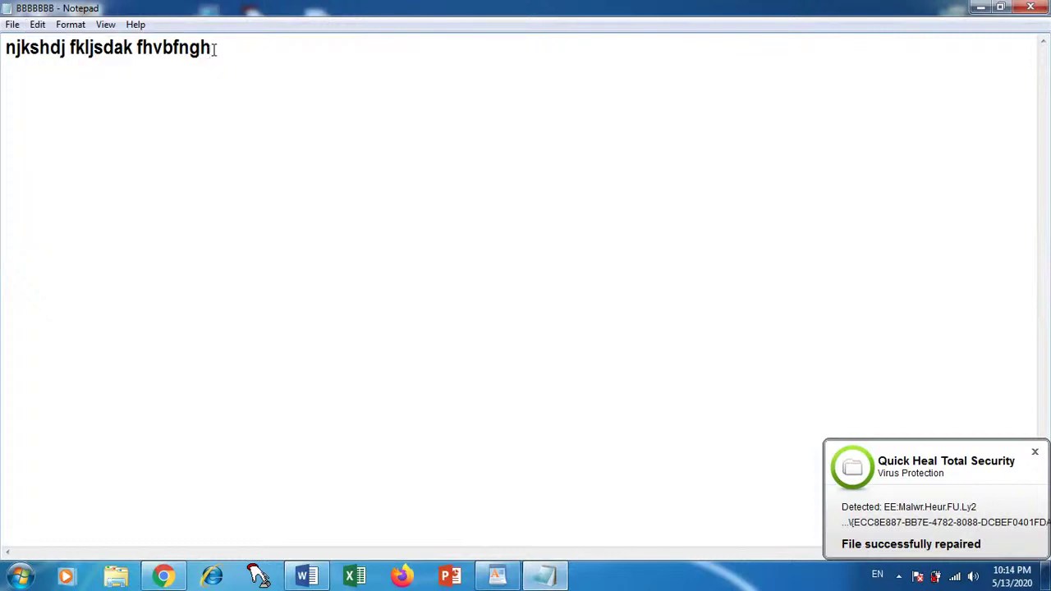
- Cut the word "fhvbfngh" from the end of the first line
drag(214, 49, 137, 49)
key(ctrl+c)
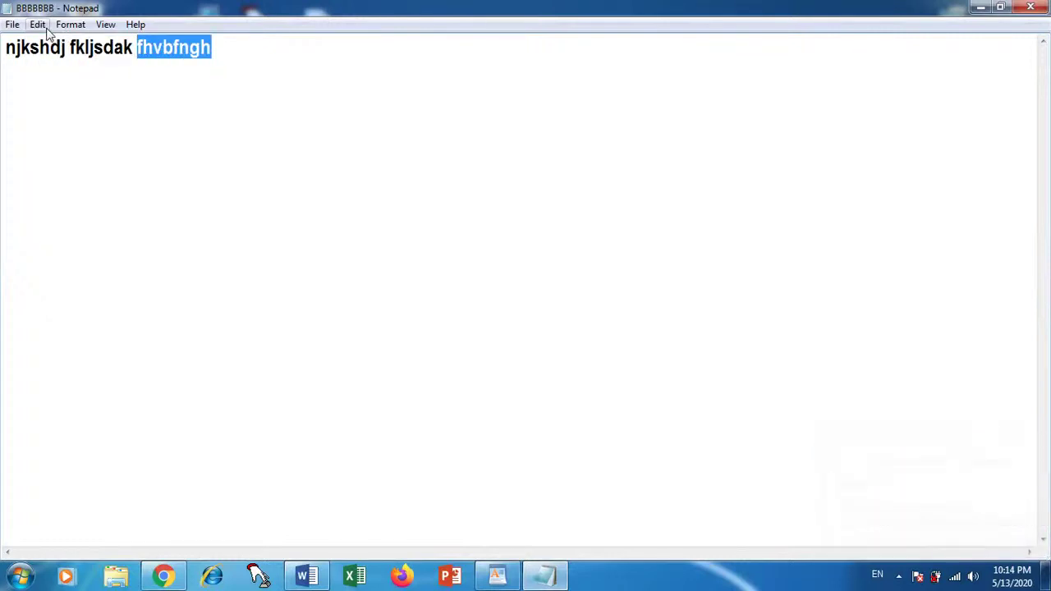
click(38, 25)
click(135, 67)
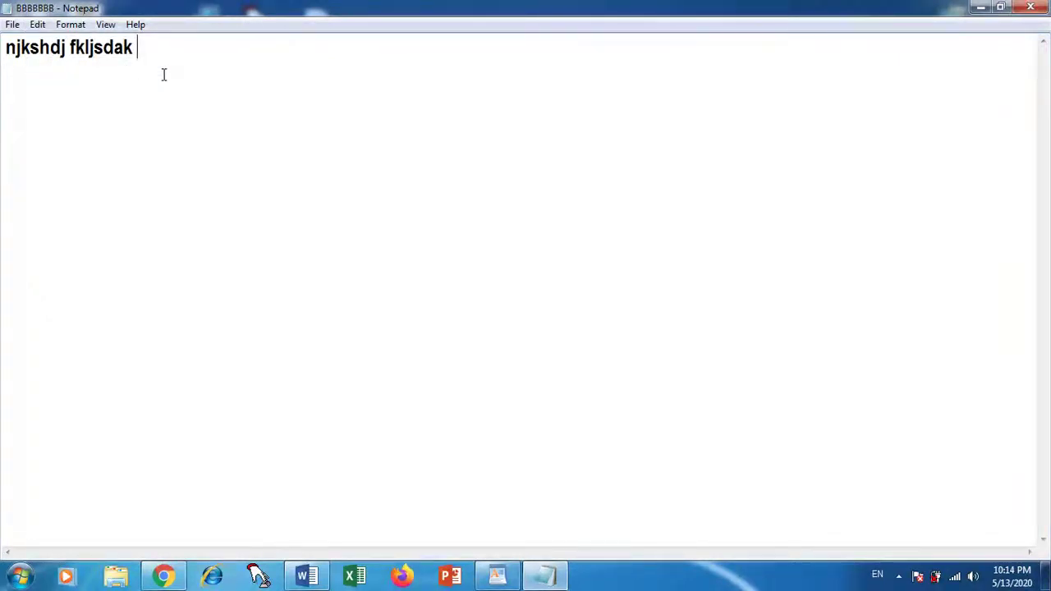
- Paste "fhvbfngh" twice in a row on the fourth line and once more on the fifth line
click(38, 25)
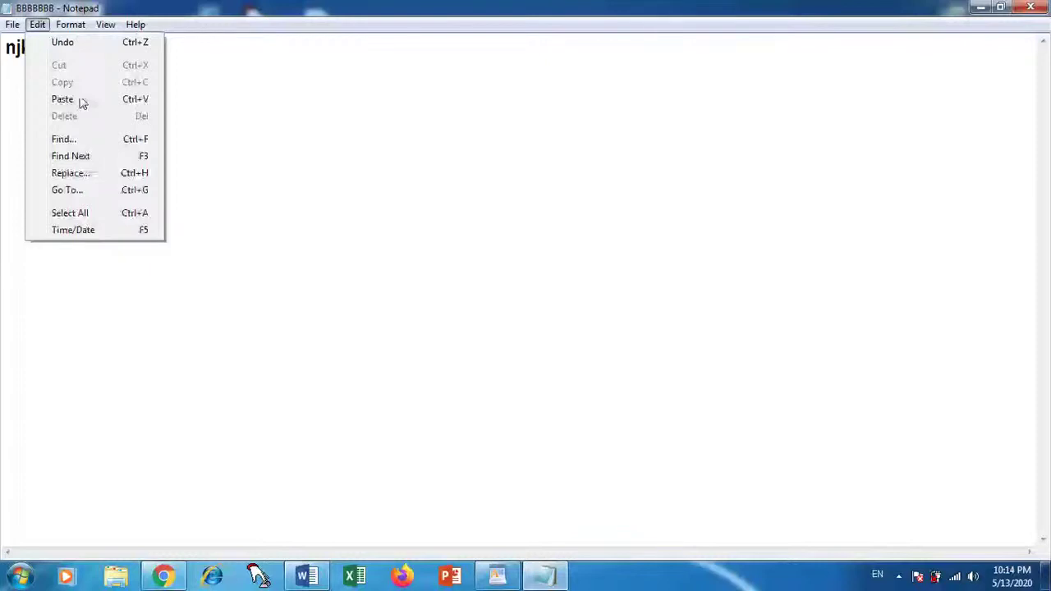
click(187, 102)
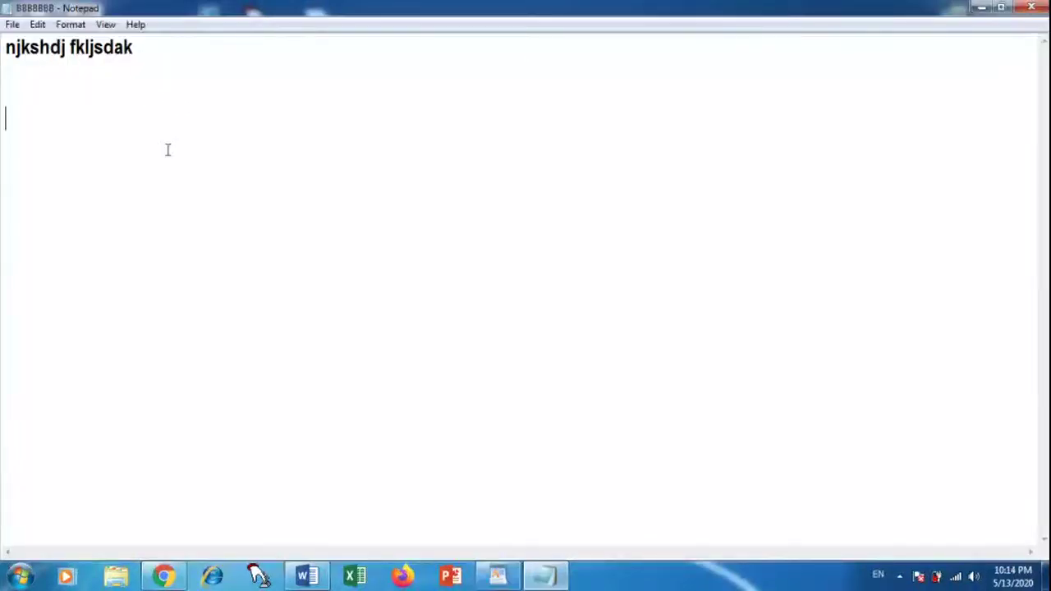
key(ctrl+v)
click(38, 26)
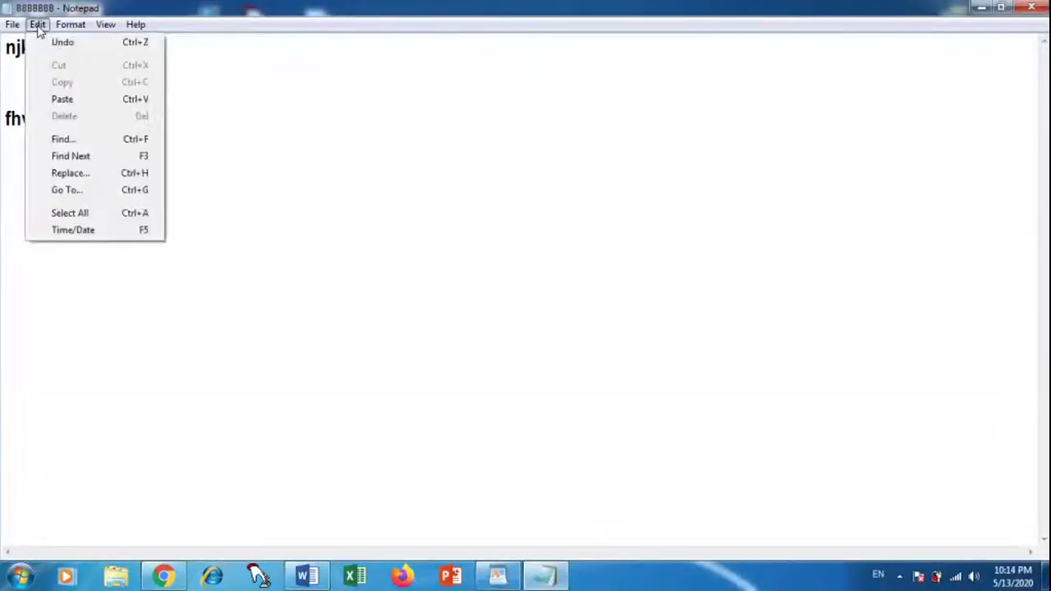
click(63, 98)
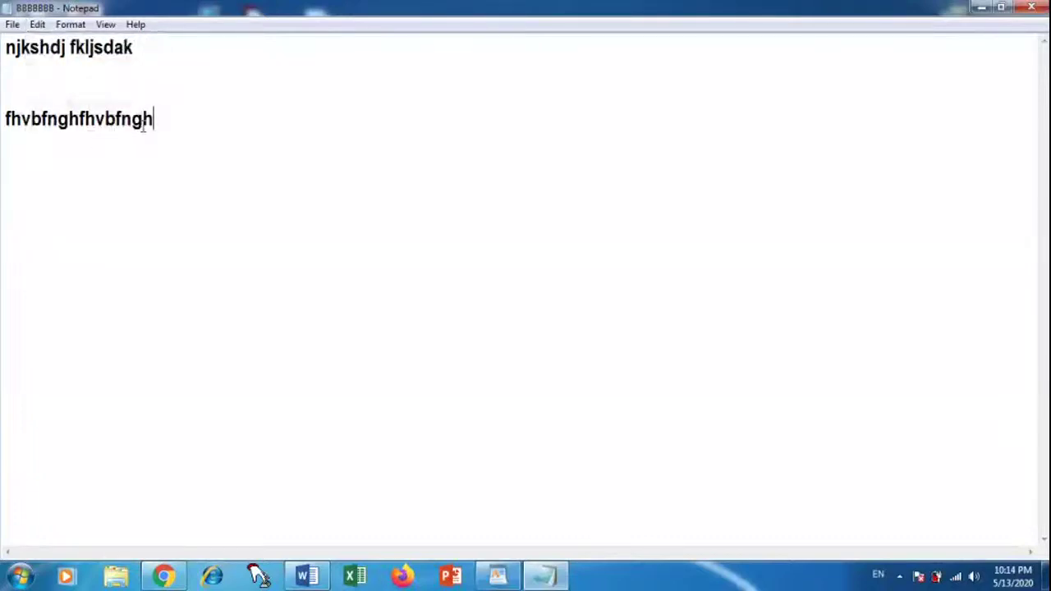
click(38, 25)
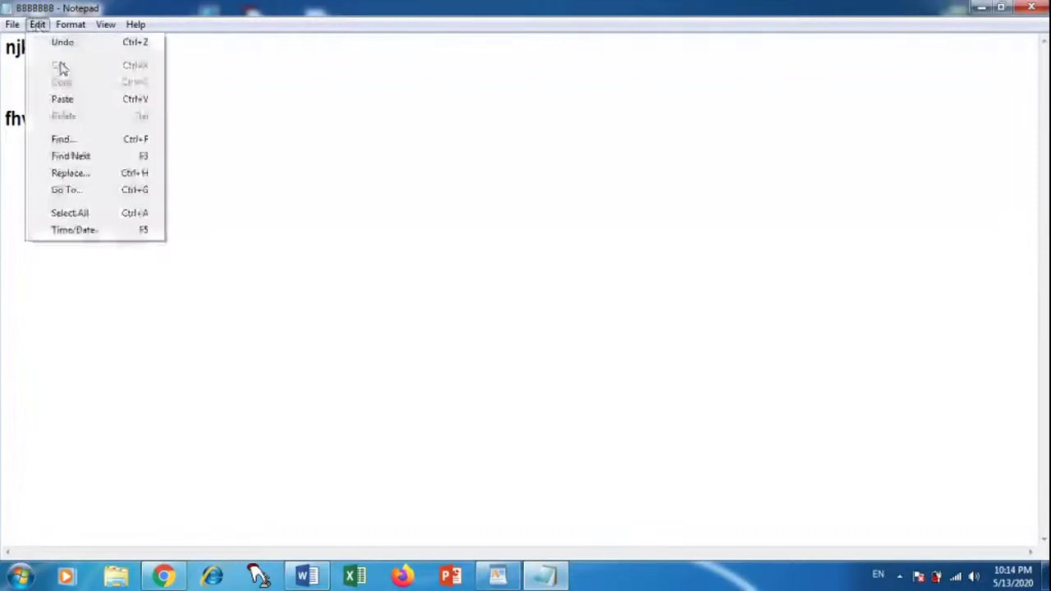
click(74, 100)
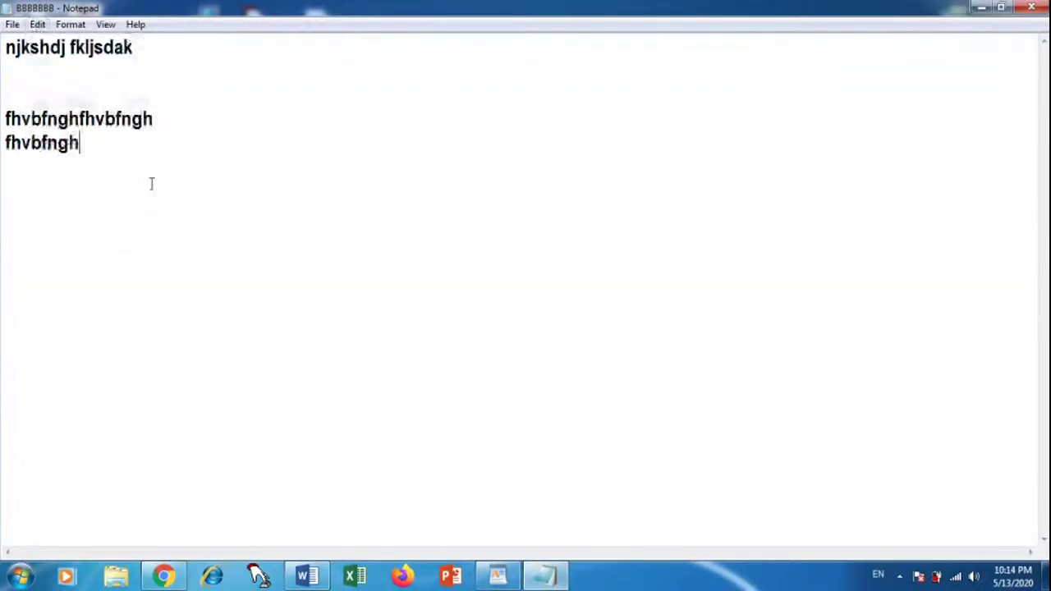
- Copy the word "fhvbfngh" on the fifth line and paste it on a new line below
double_click(82, 143)
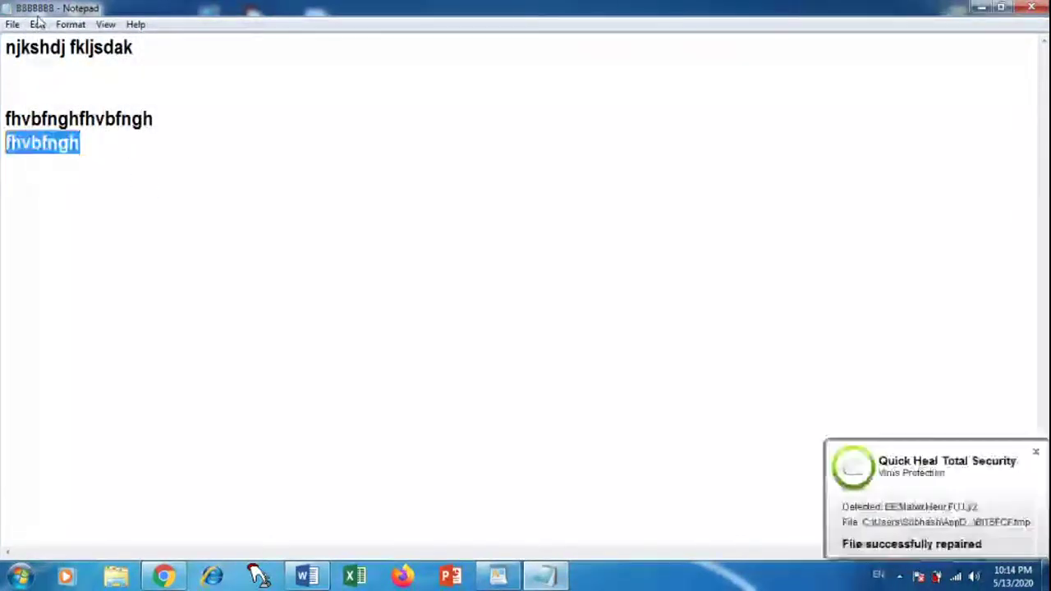
click(38, 25)
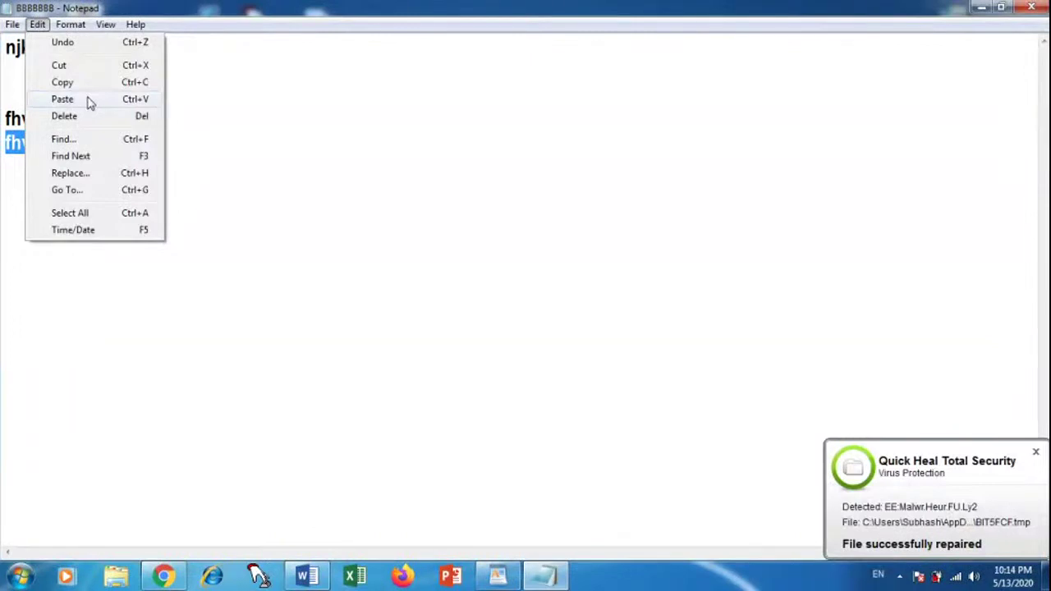
click(77, 82)
click(91, 143)
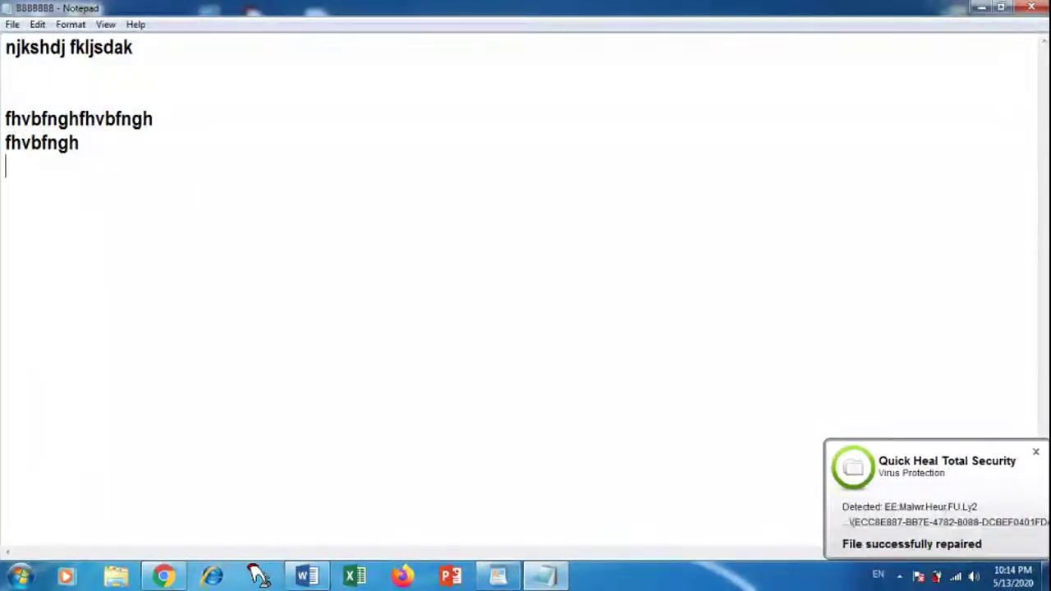
key(ctrl+v)
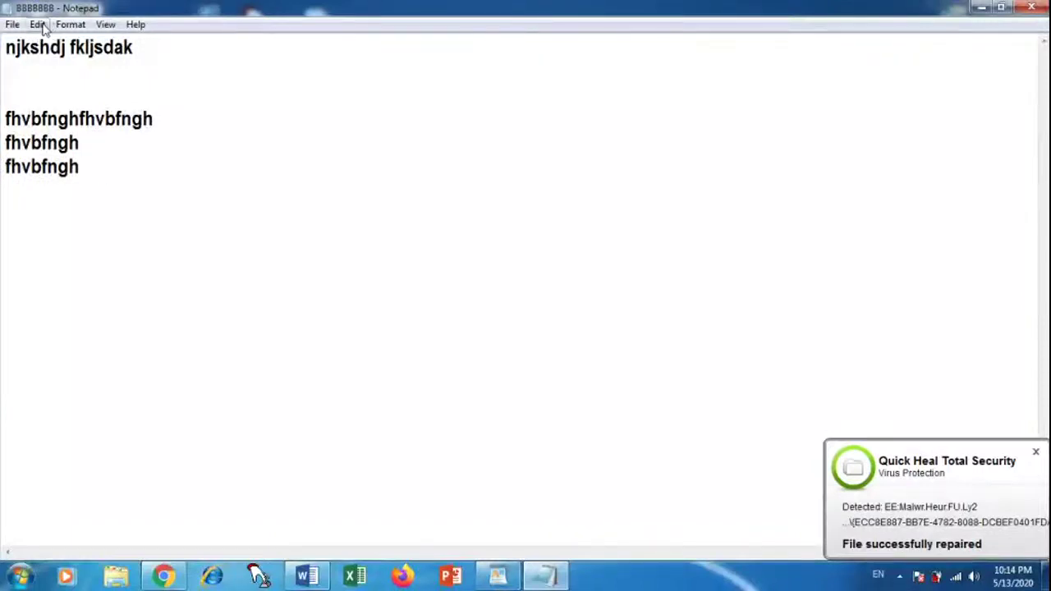
- Cut the word "fhvbfngh" from the fifth line and paste it two lines below the last line of text
double_click(80, 145)
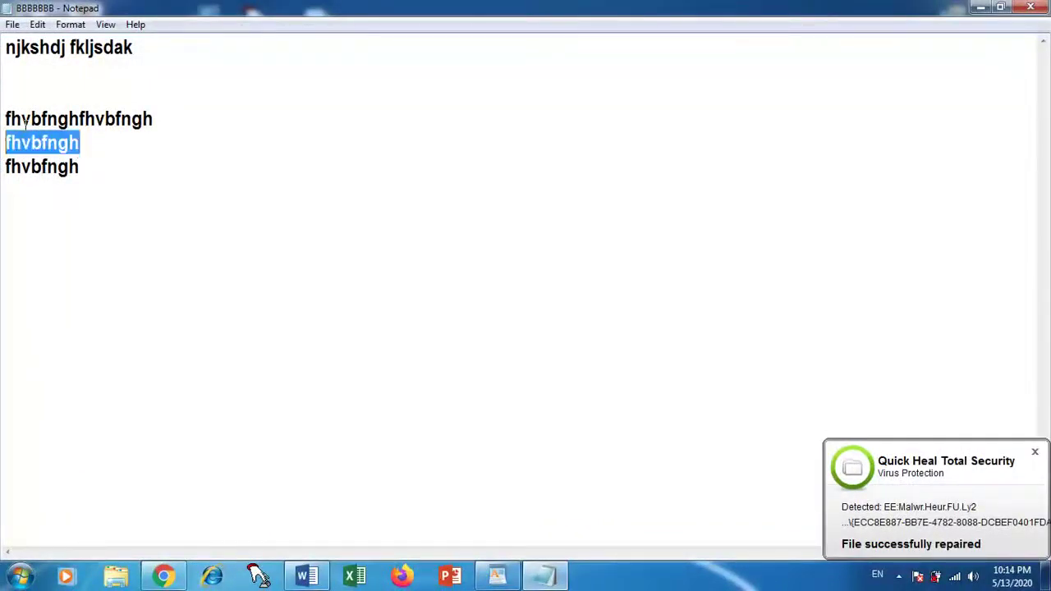
click(38, 24)
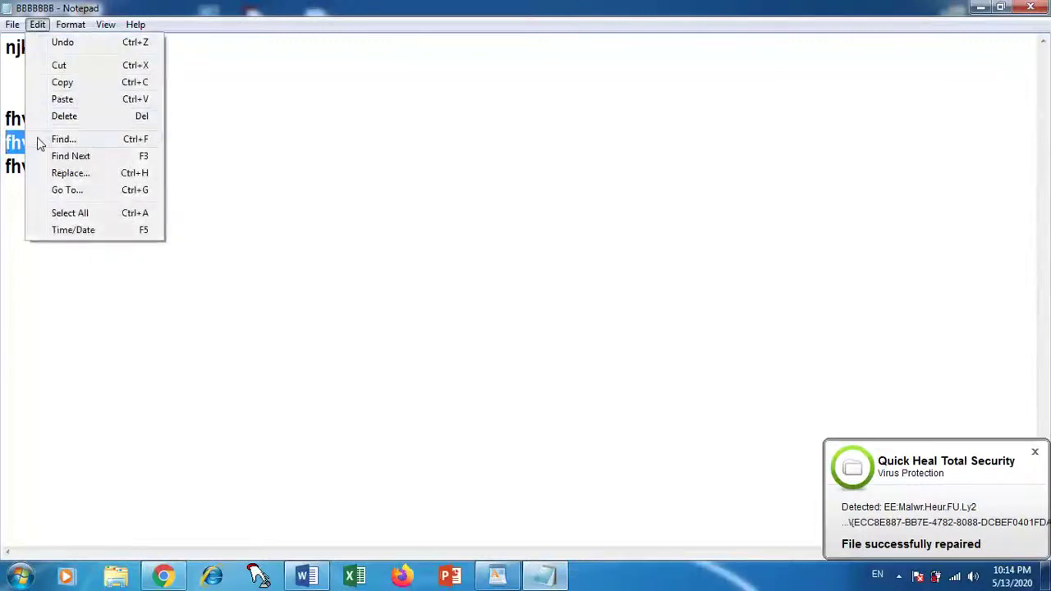
click(75, 65)
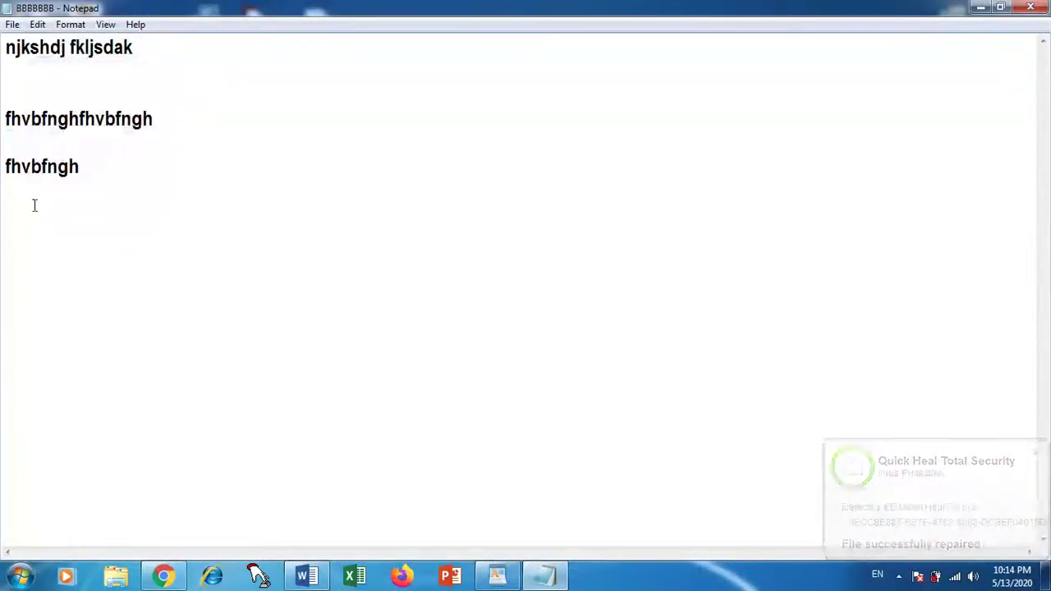
key(Return)
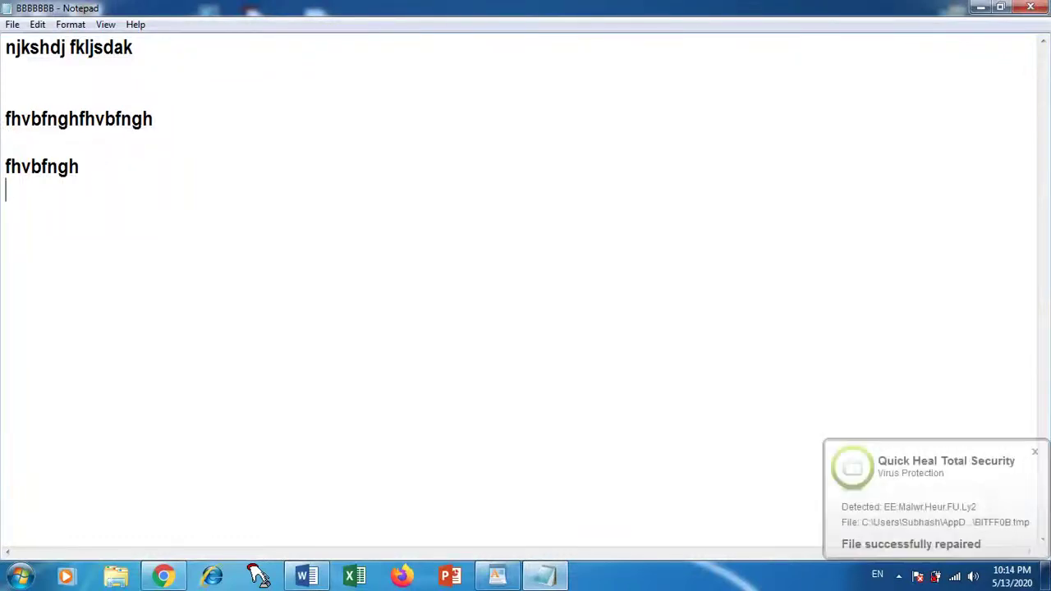
key(Return)
click(38, 25)
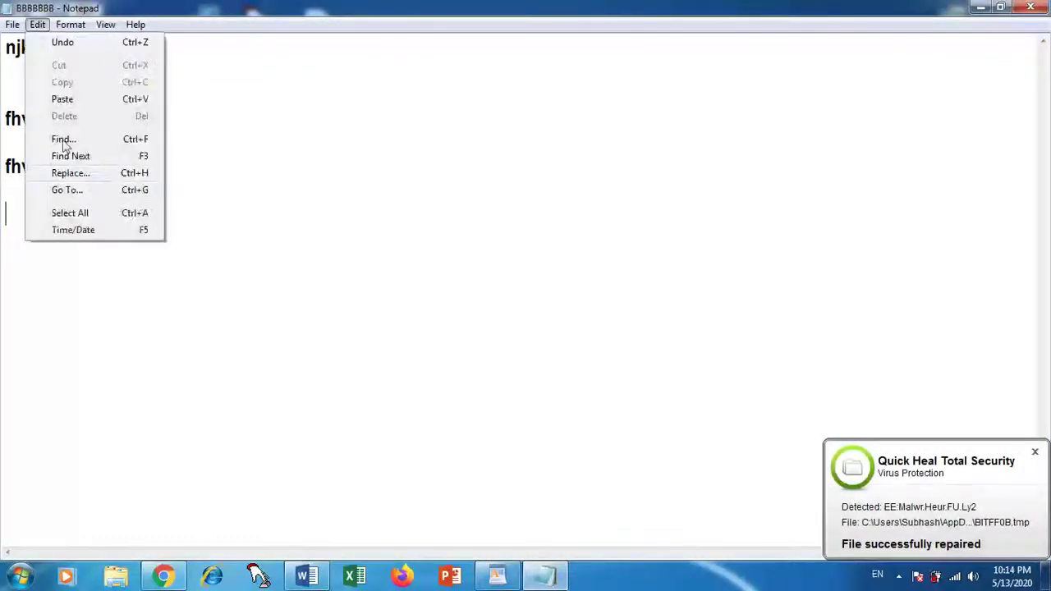
click(82, 100)
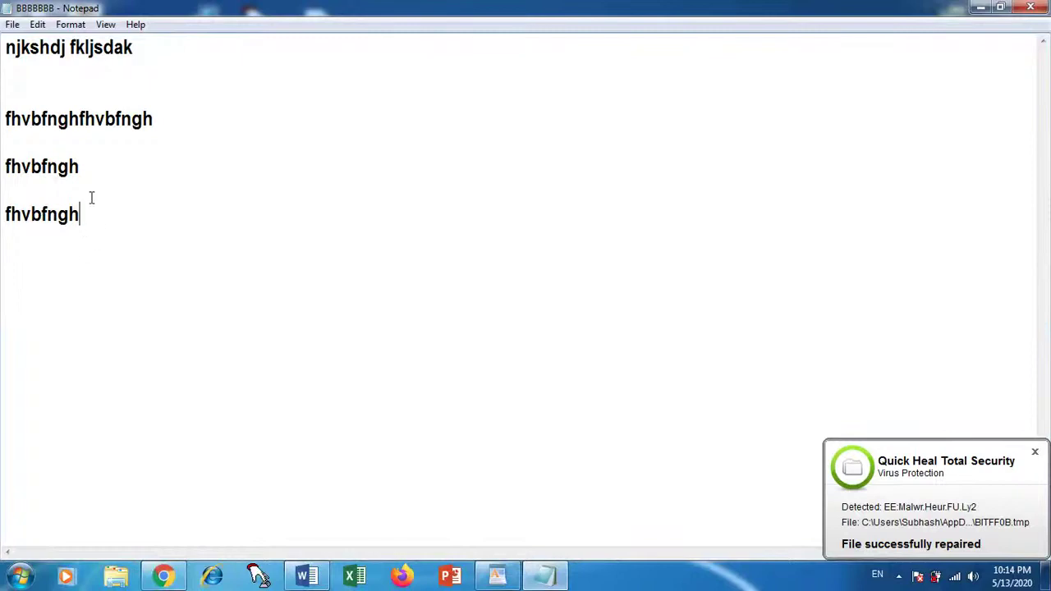
- Delete the word "fhvbfngh" from the last line with the Delete command
click(38, 24)
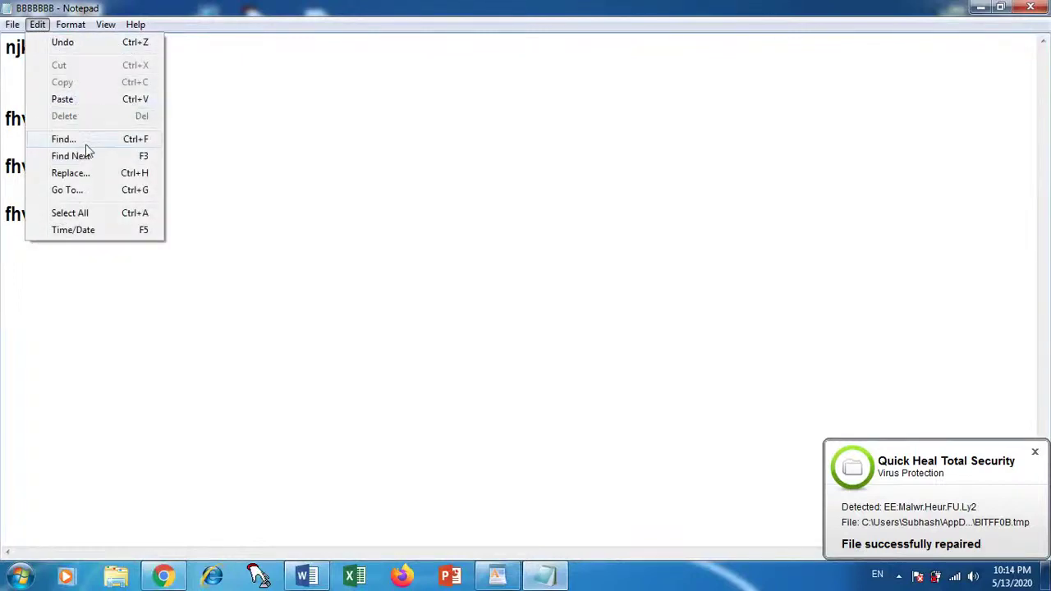
click(201, 132)
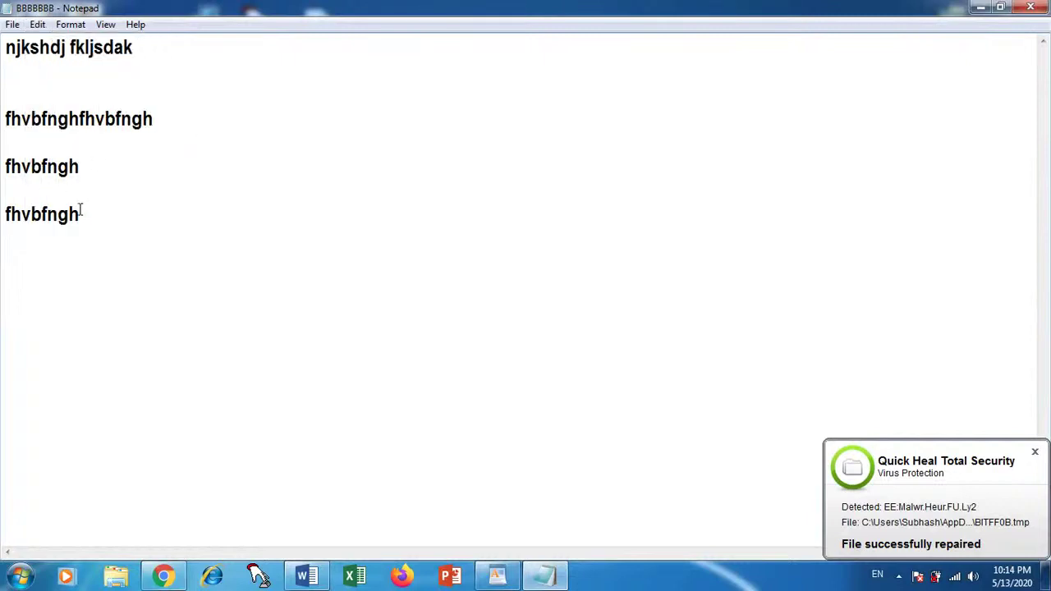
drag(80, 212, 5, 213)
click(37, 25)
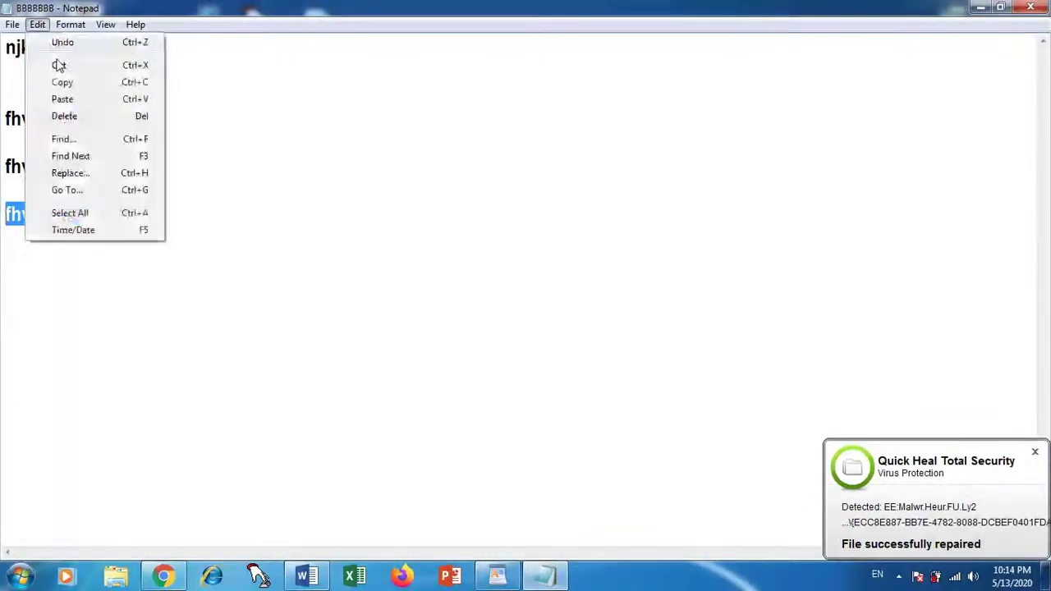
click(76, 117)
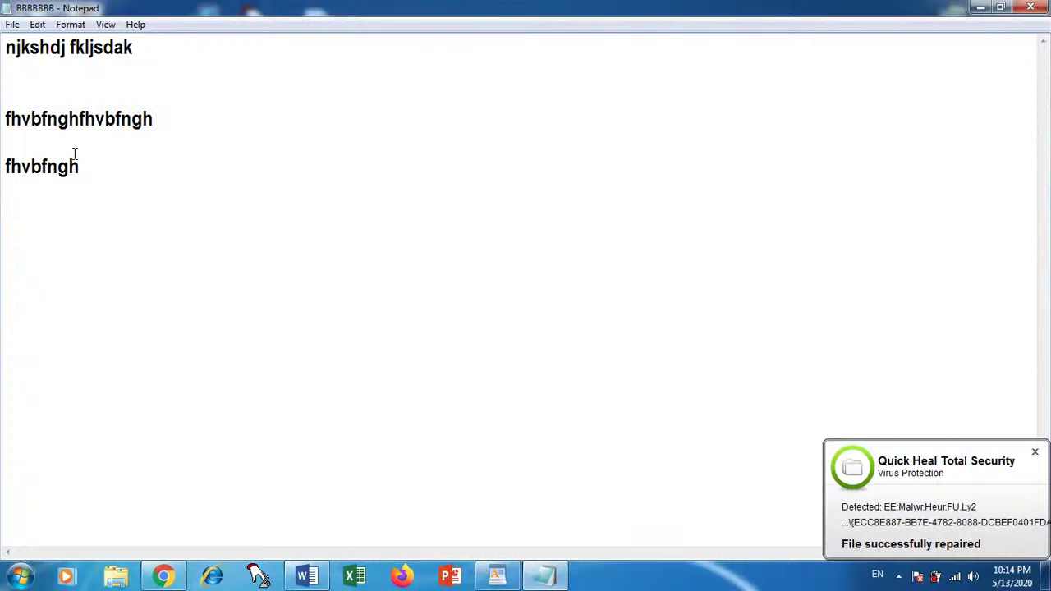
- Enter "RAM" on the empty fifth line and "SHYAM" on a new line below it
click(38, 24)
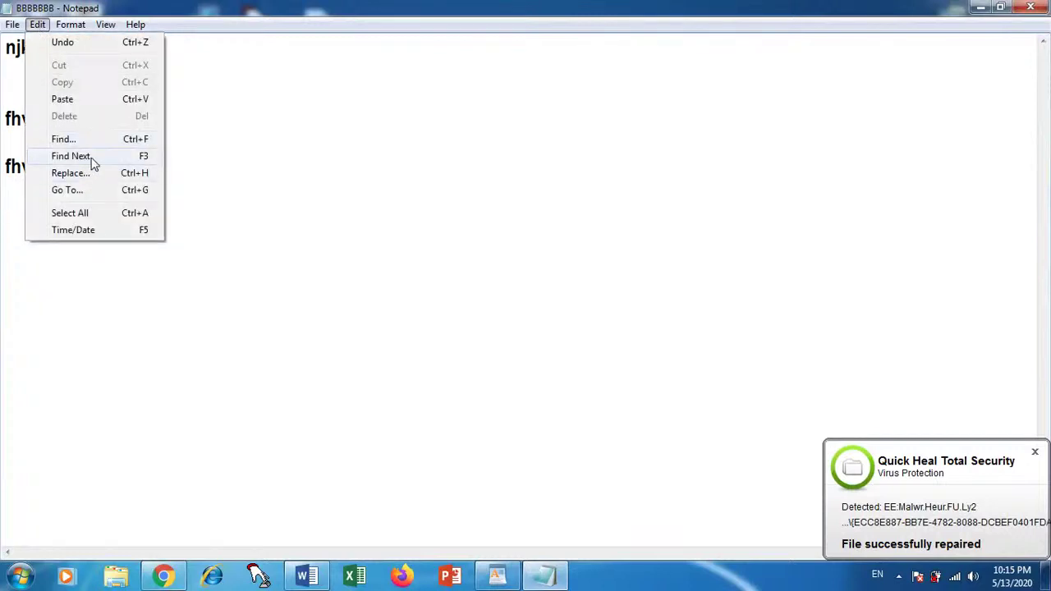
click(124, 154)
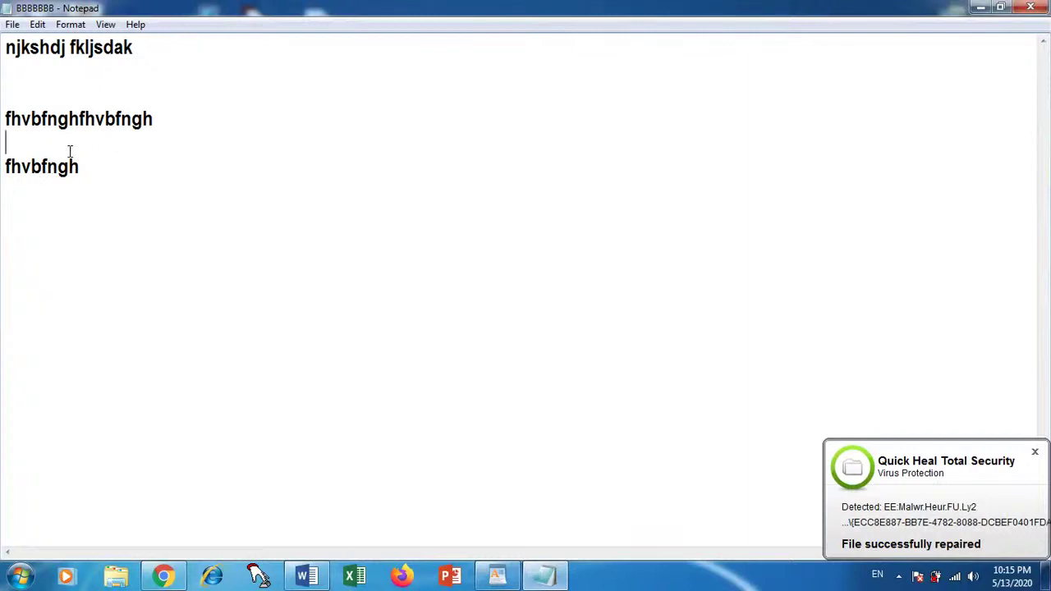
text(RAM)
key(Return)
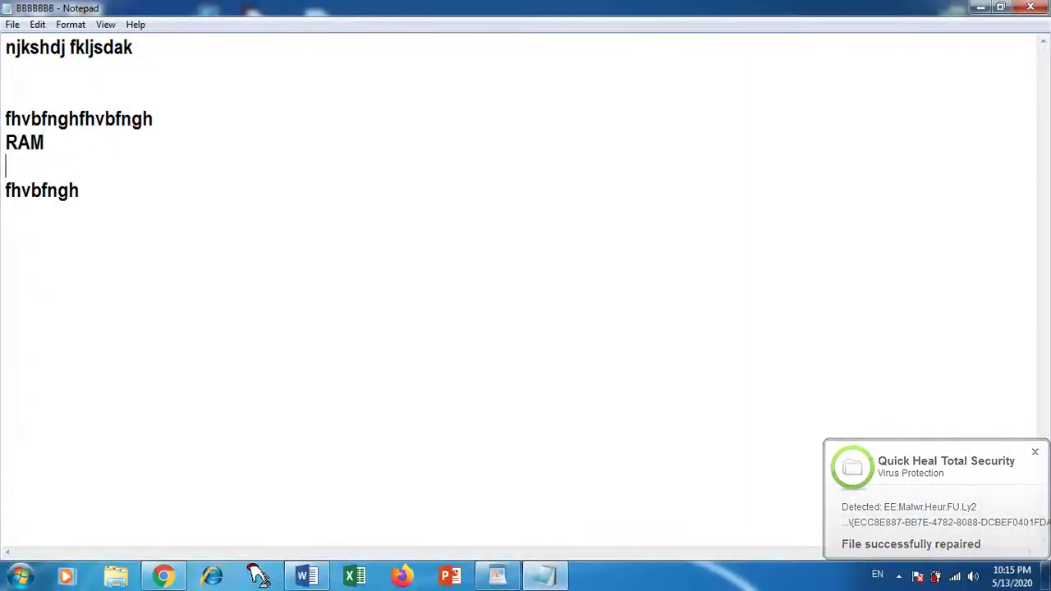
text(SHYAM)
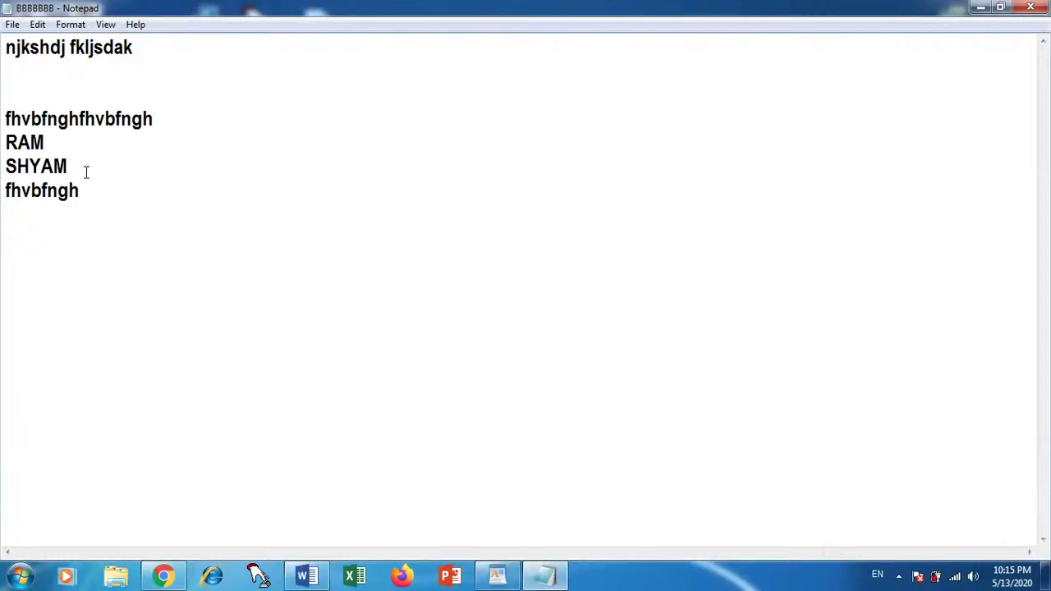
- Search the document for "RAM" with Find, first downward and then upward from the cursor
click(38, 24)
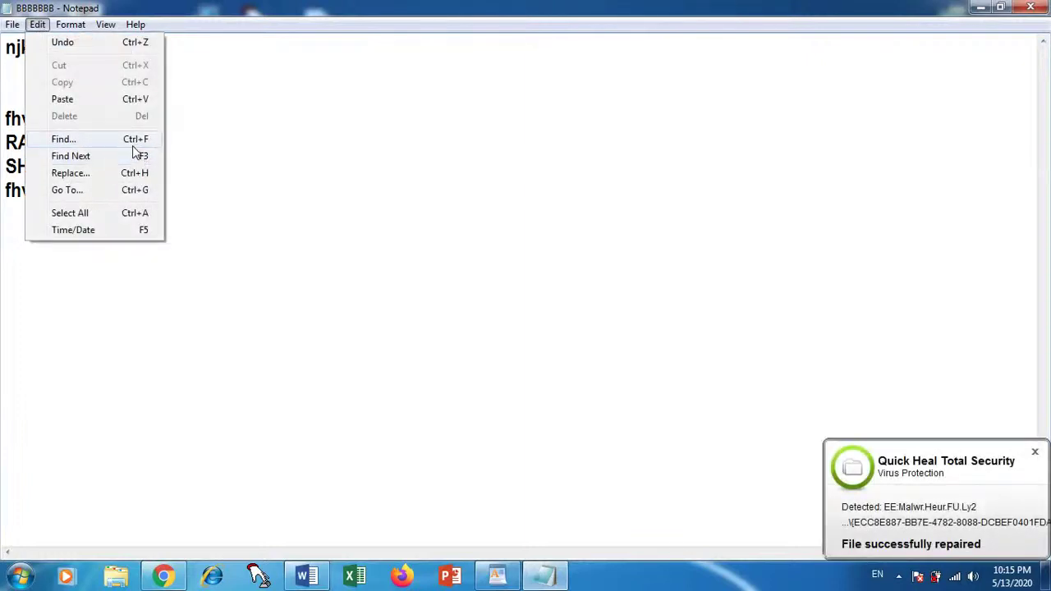
click(99, 140)
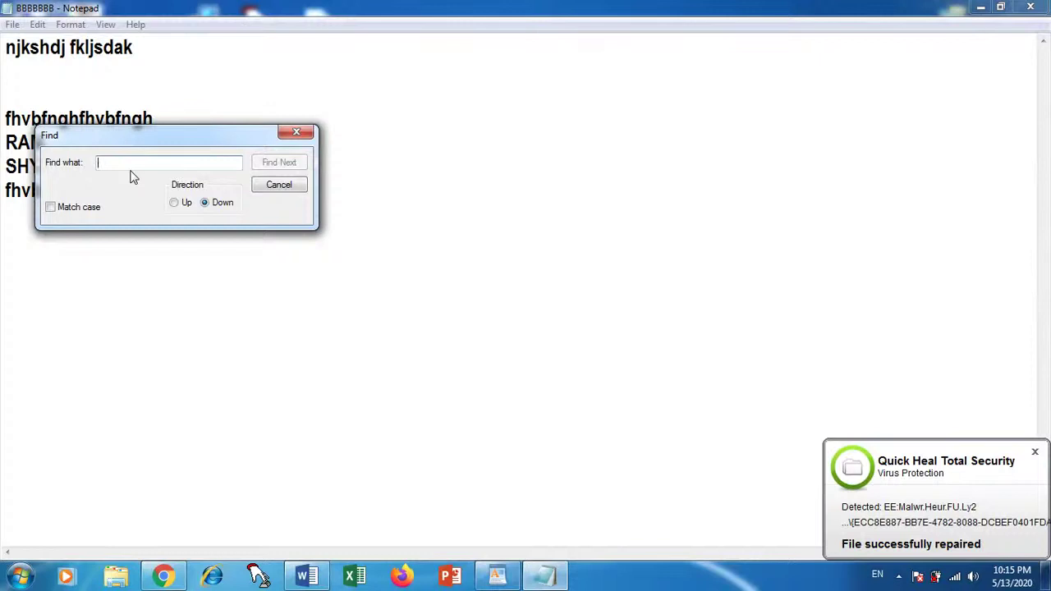
text(RAM)
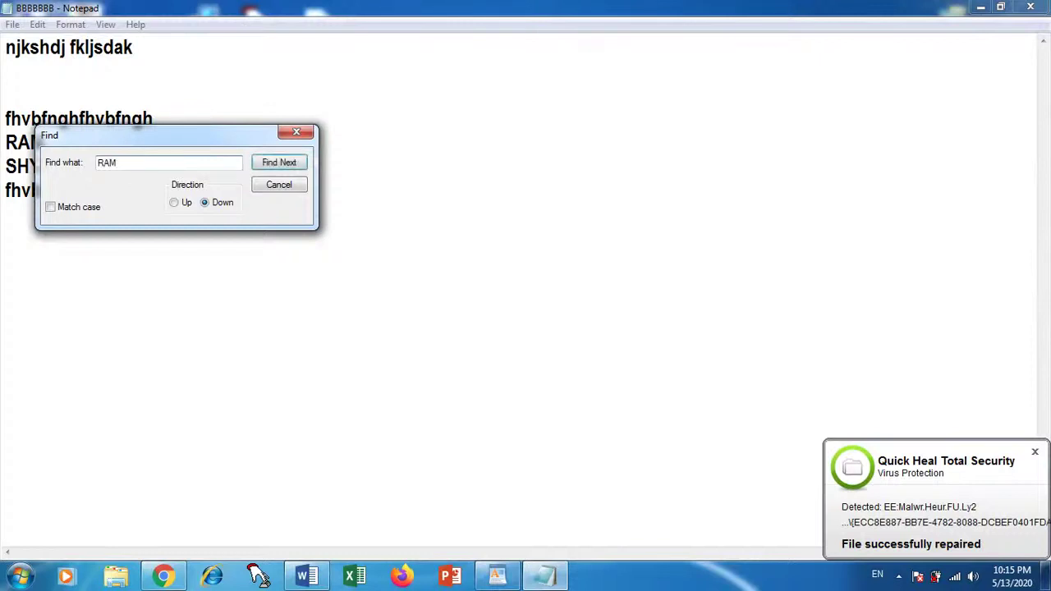
click(287, 166)
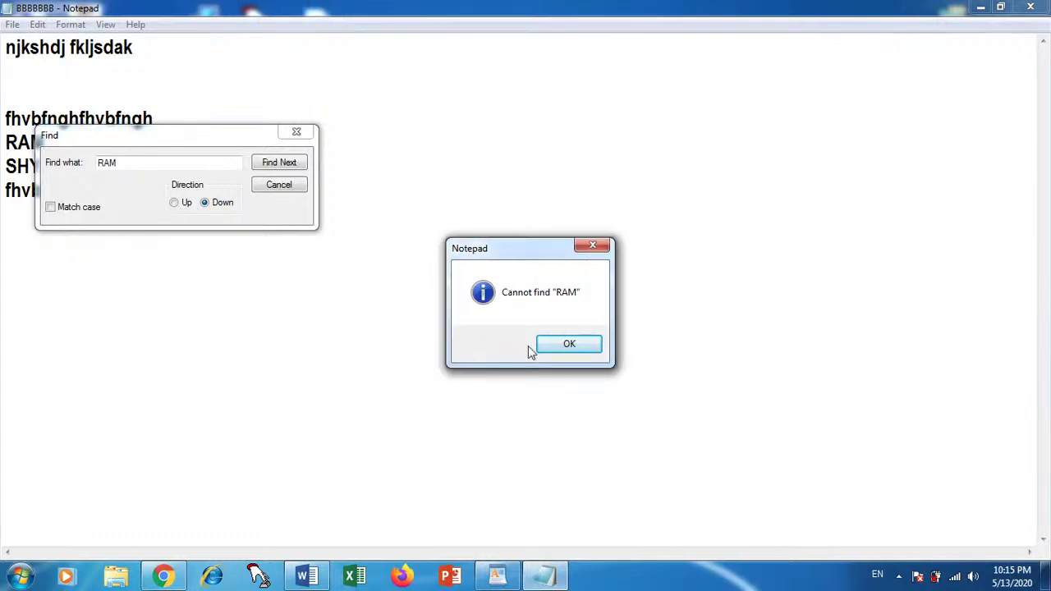
click(569, 349)
click(175, 202)
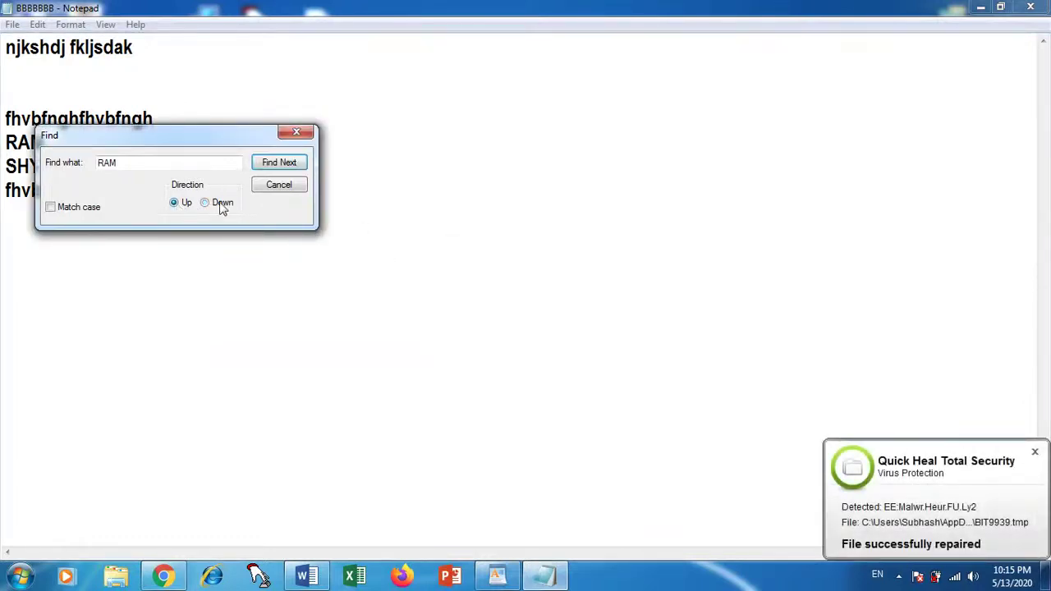
click(285, 164)
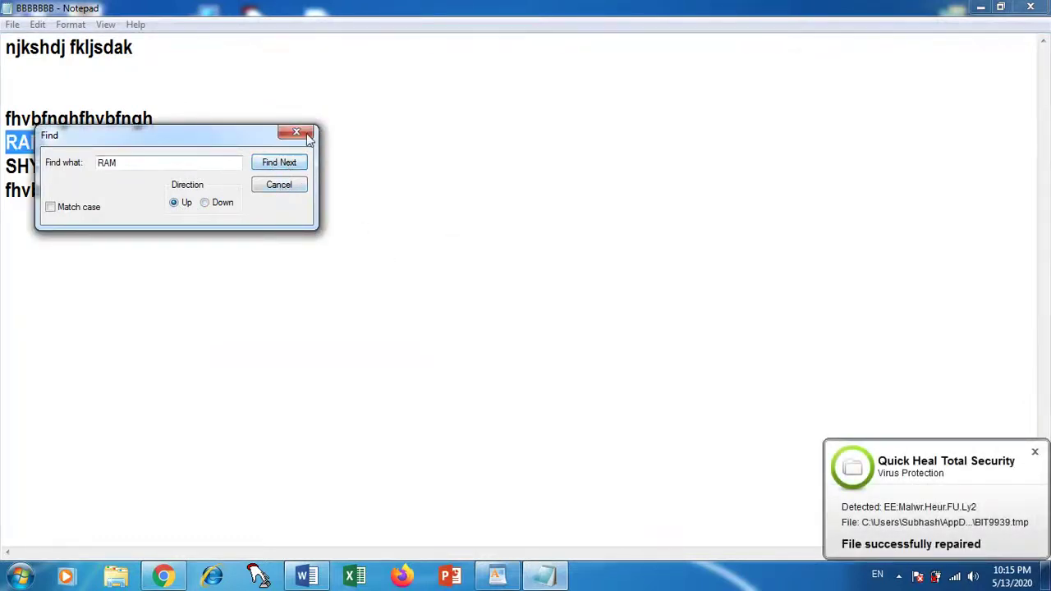
- Repeat the upward search for "RAM" with case matching enabled
click(73, 207)
click(279, 165)
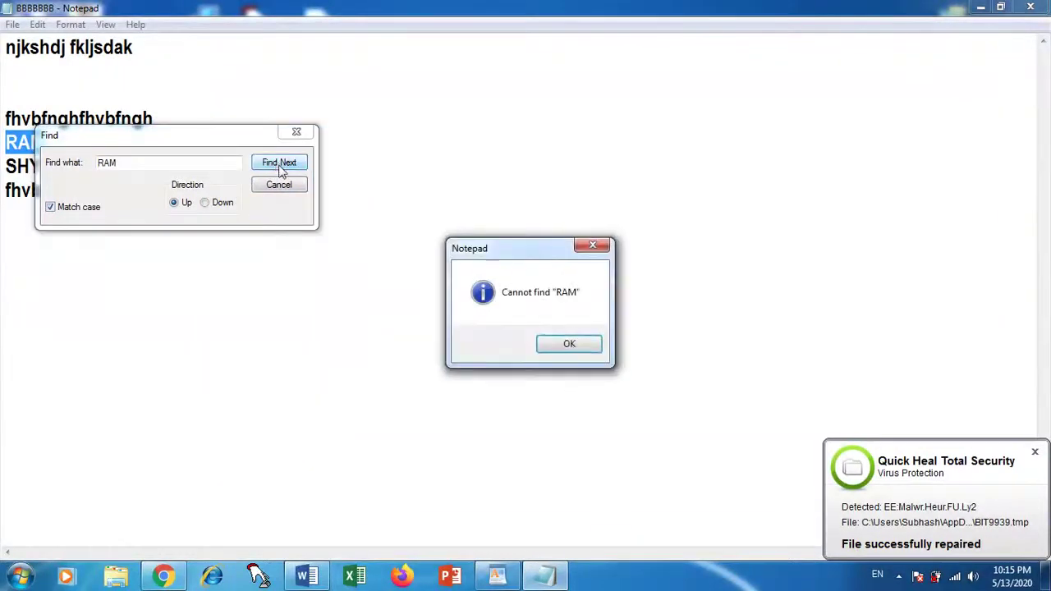
click(569, 343)
- Search for "SHYAM" with case matching, first upward and then downward, and close the search
drag(238, 146, 323, 277)
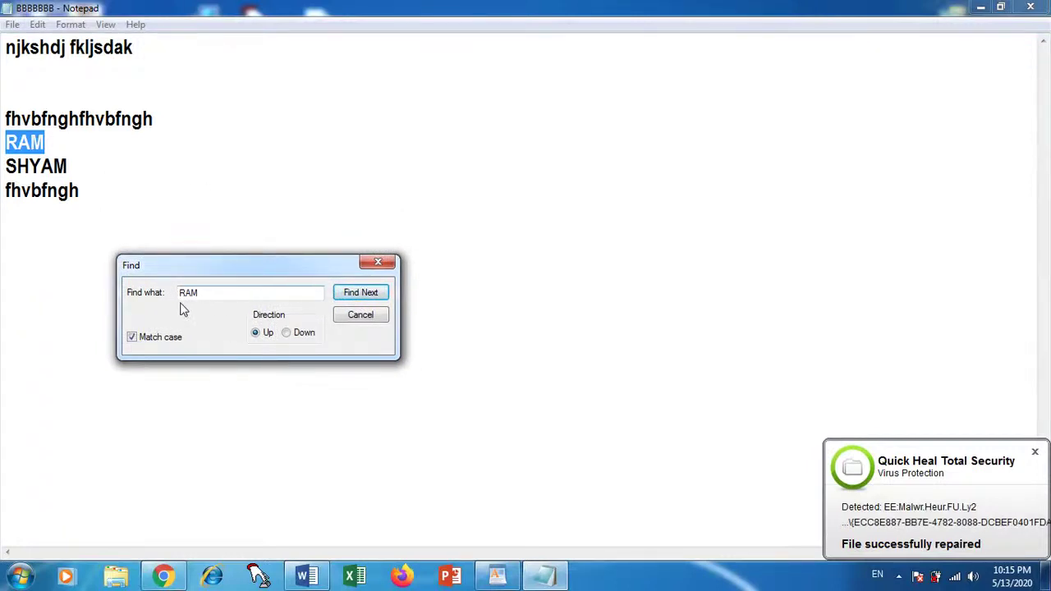
drag(209, 292, 160, 305)
text(SHY)
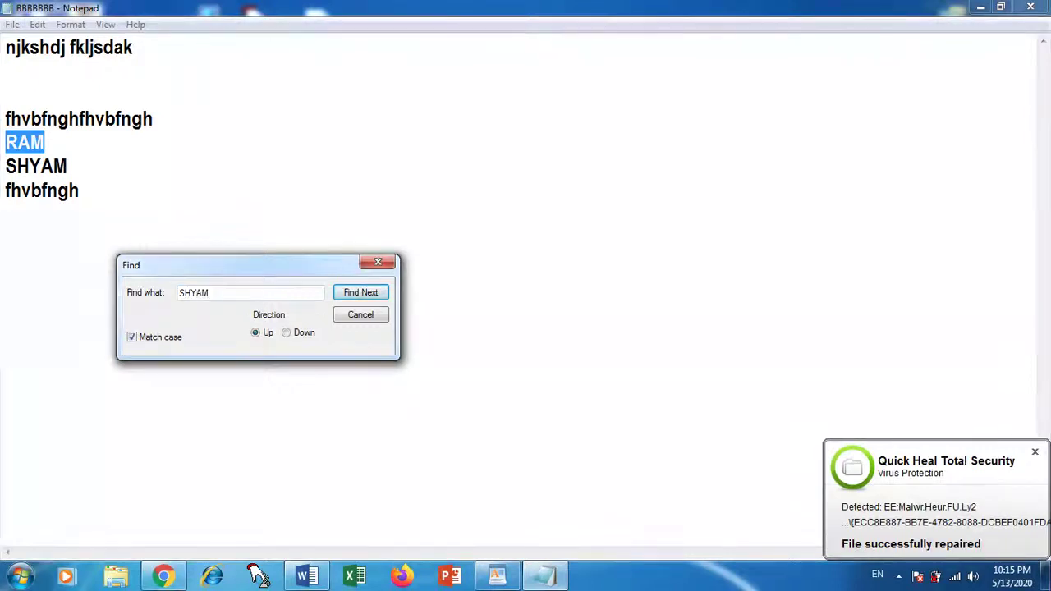
click(364, 296)
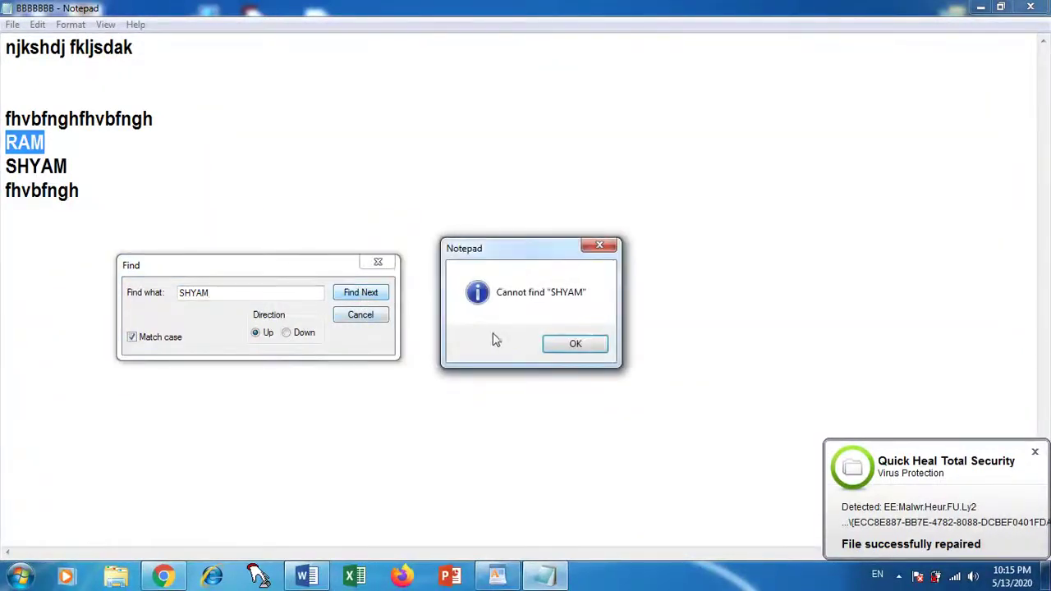
click(554, 348)
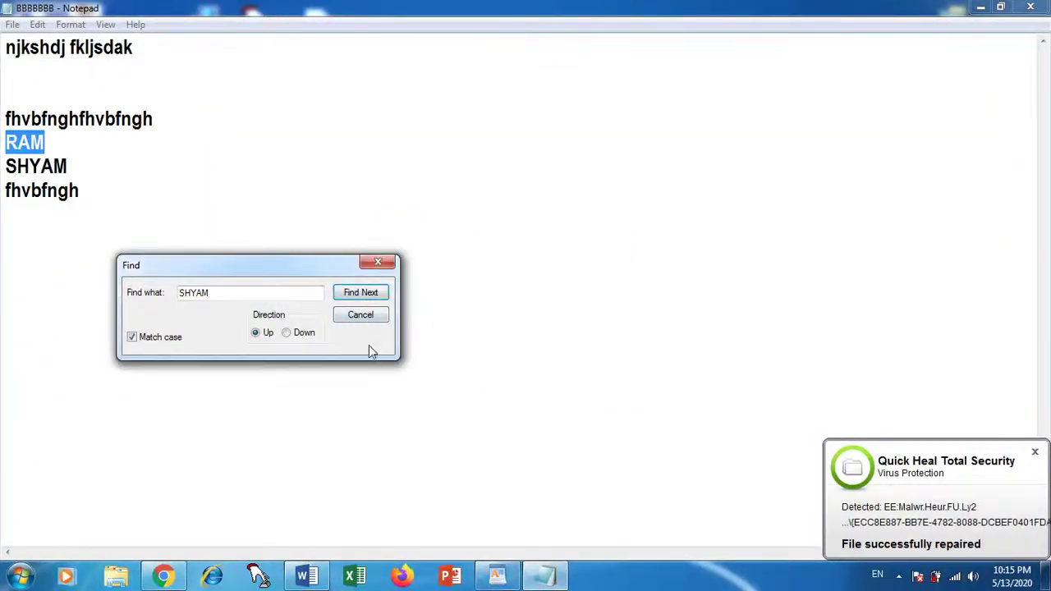
click(286, 333)
click(361, 292)
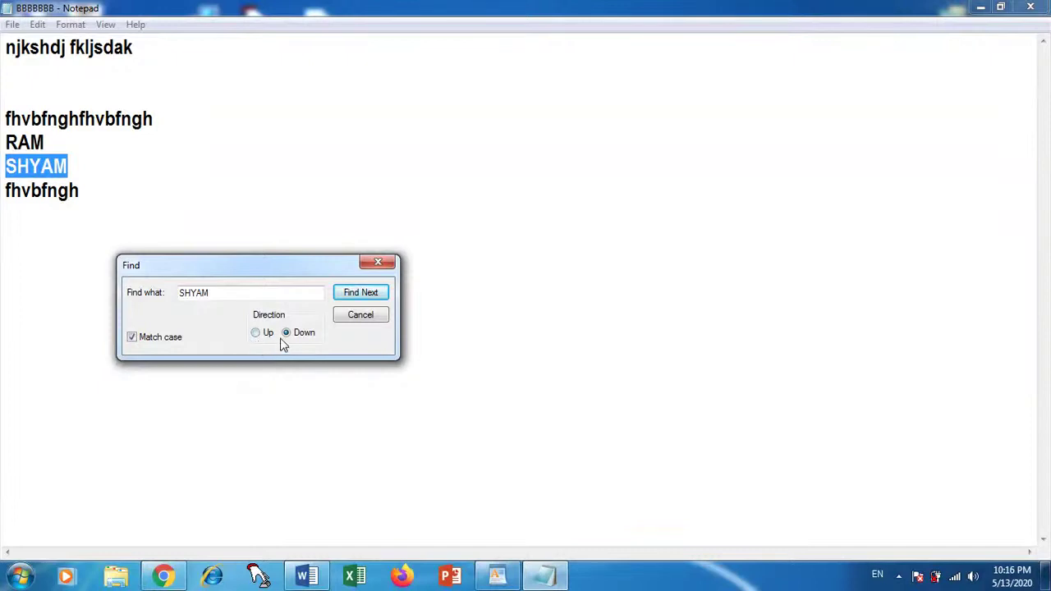
click(378, 265)
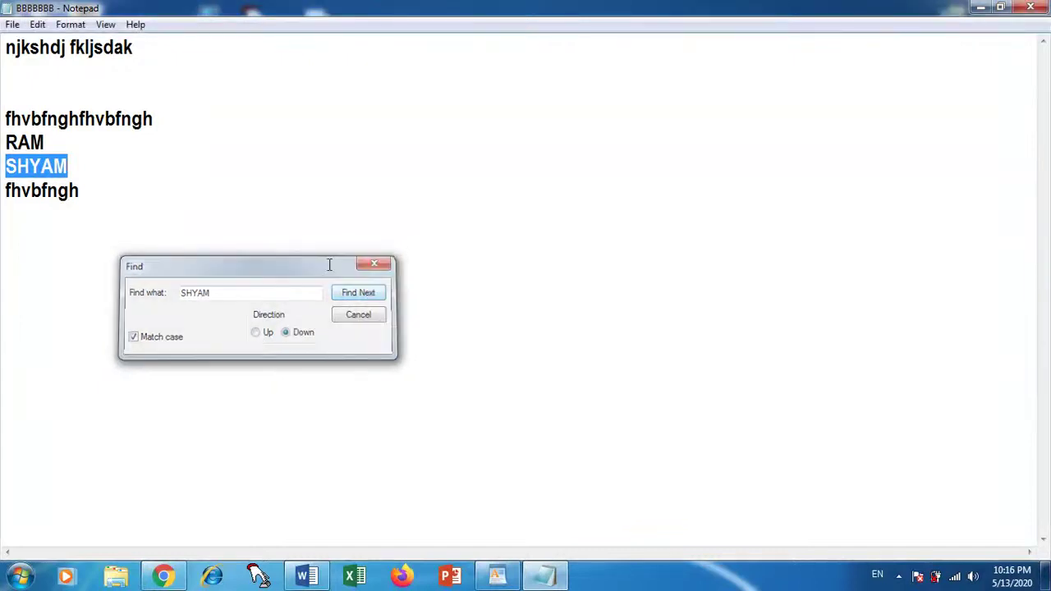
click(38, 24)
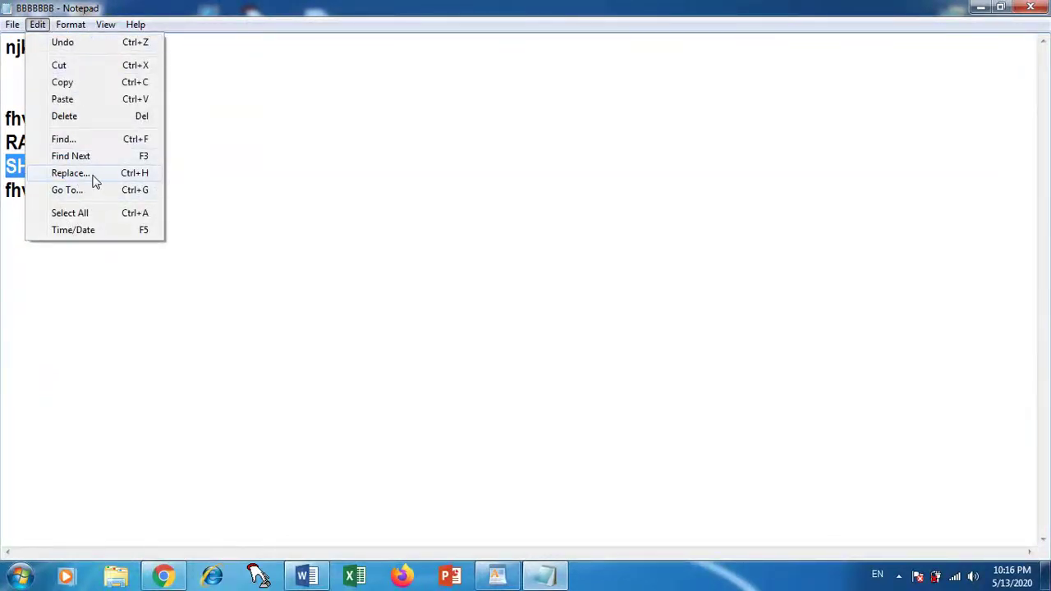
click(232, 176)
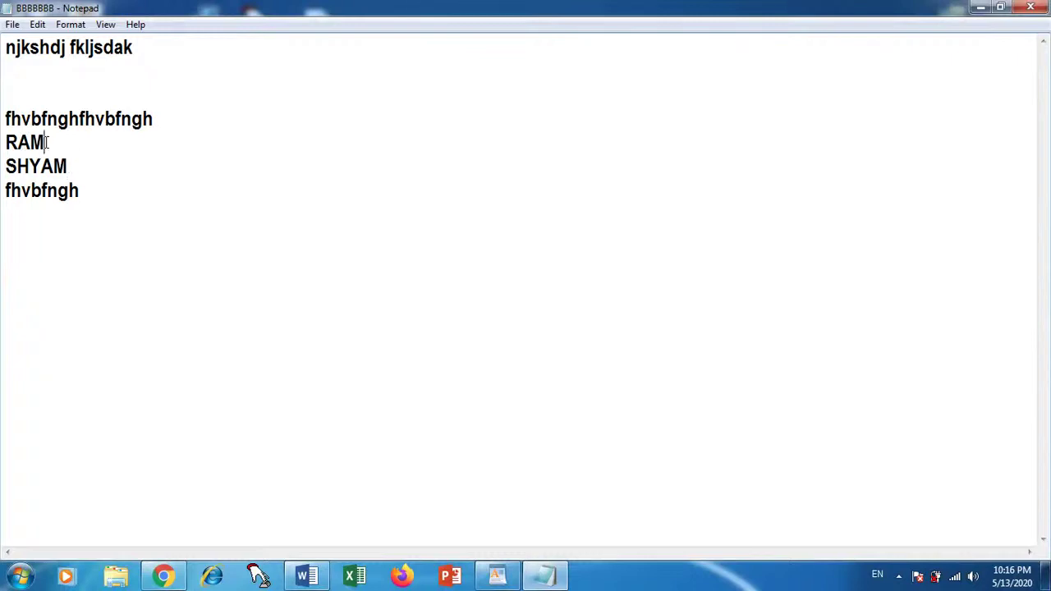
click(37, 25)
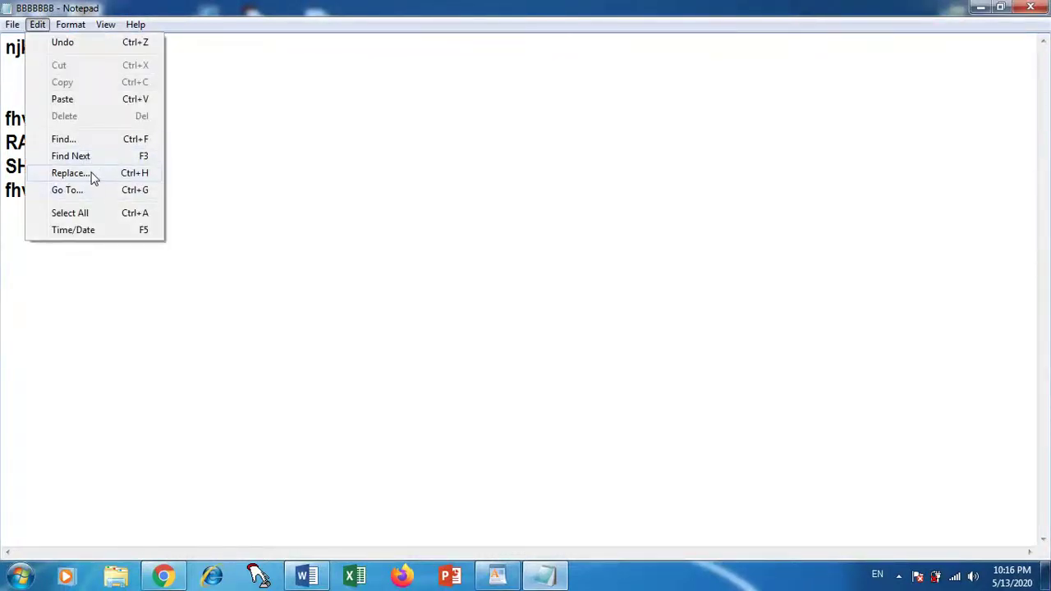
click(208, 87)
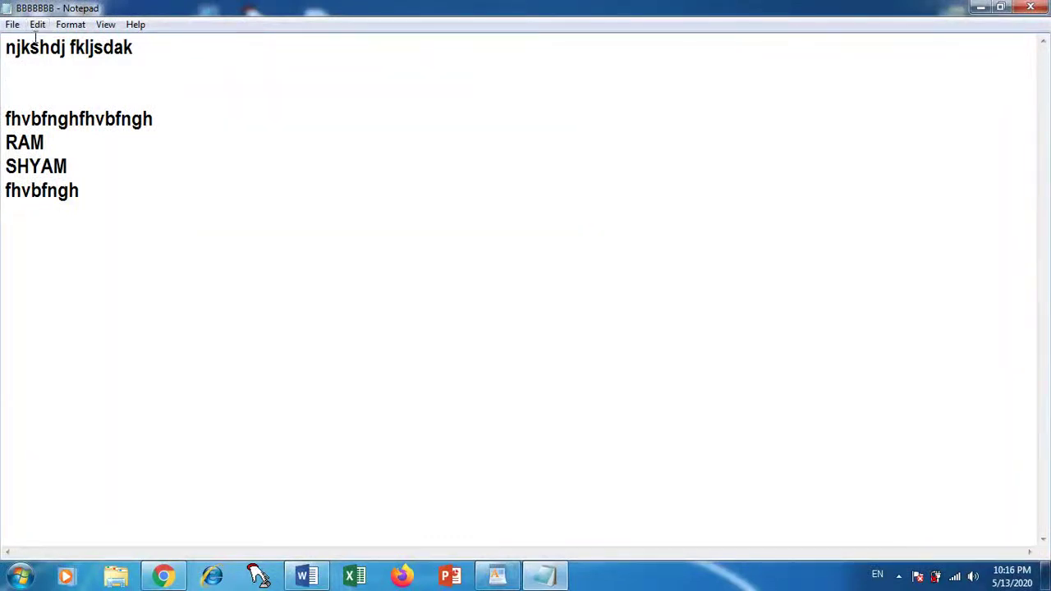
- Replace every "SHYAM" in the document with "RAM", matching case, and close the Replace dialog
key(ctrl+h)
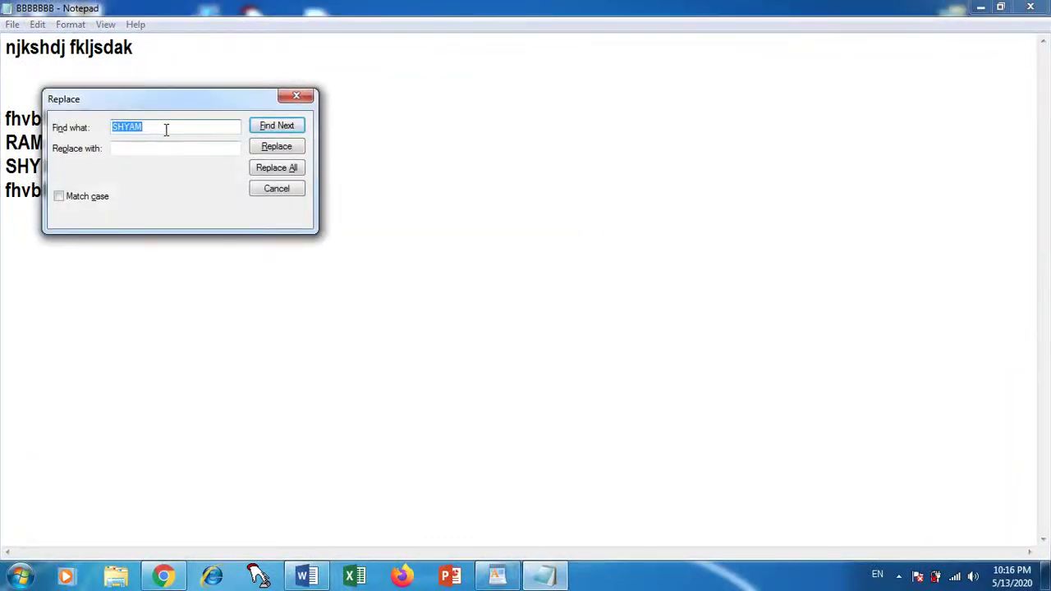
click(151, 126)
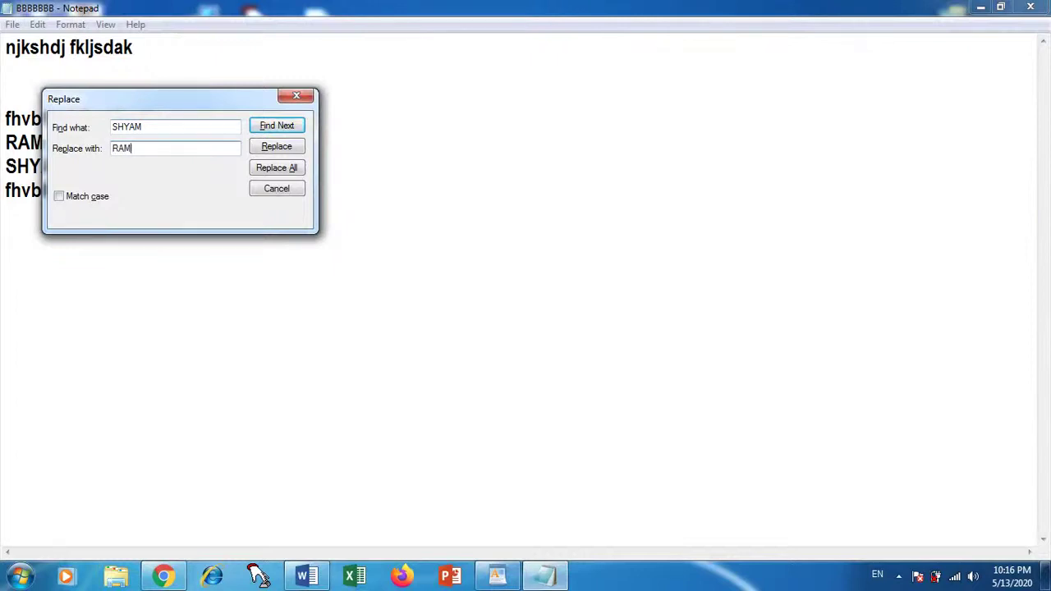
click(86, 203)
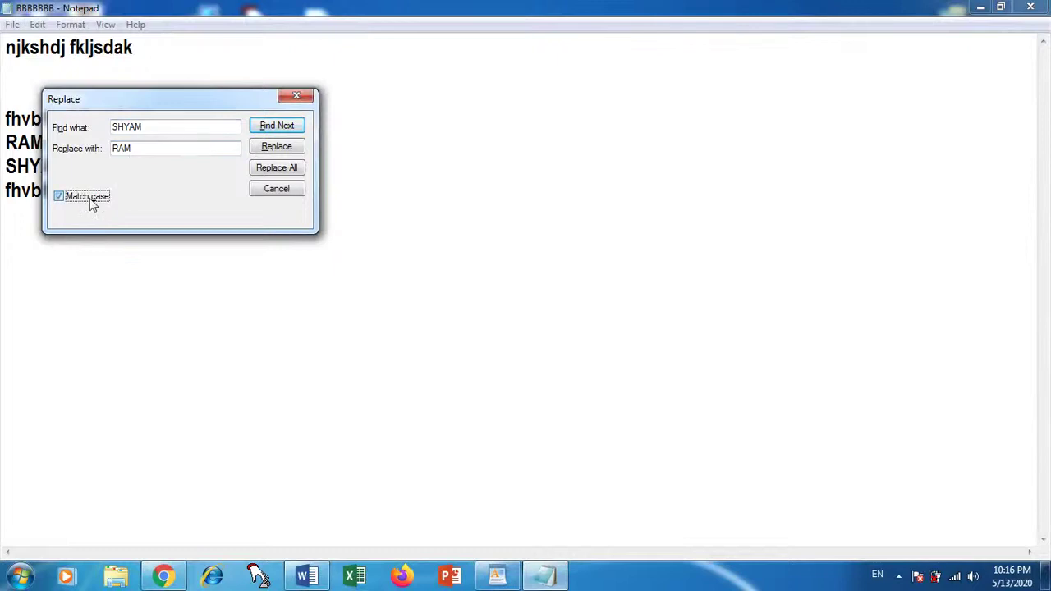
click(277, 128)
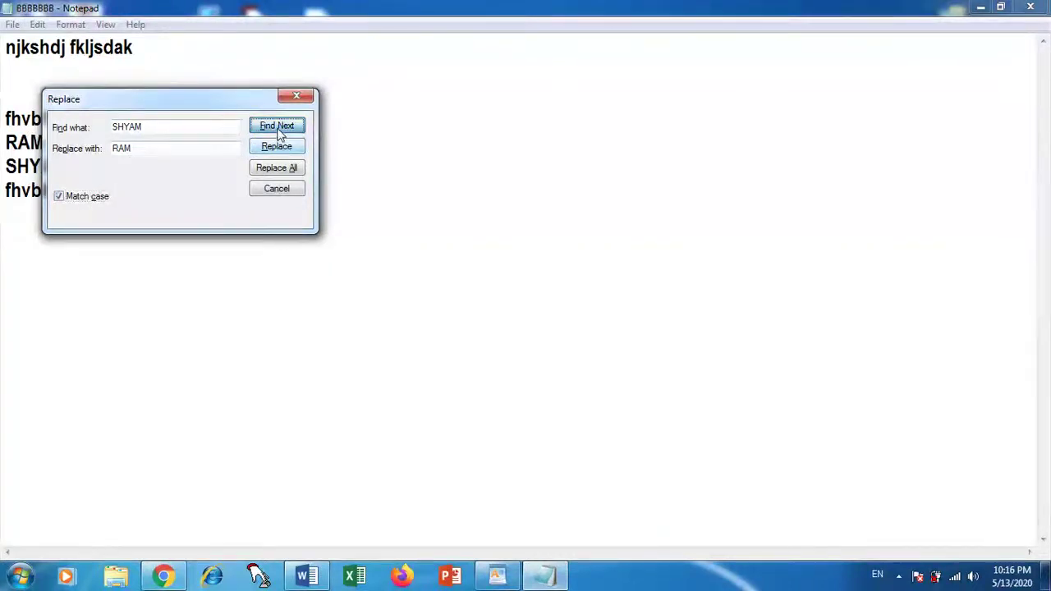
click(284, 169)
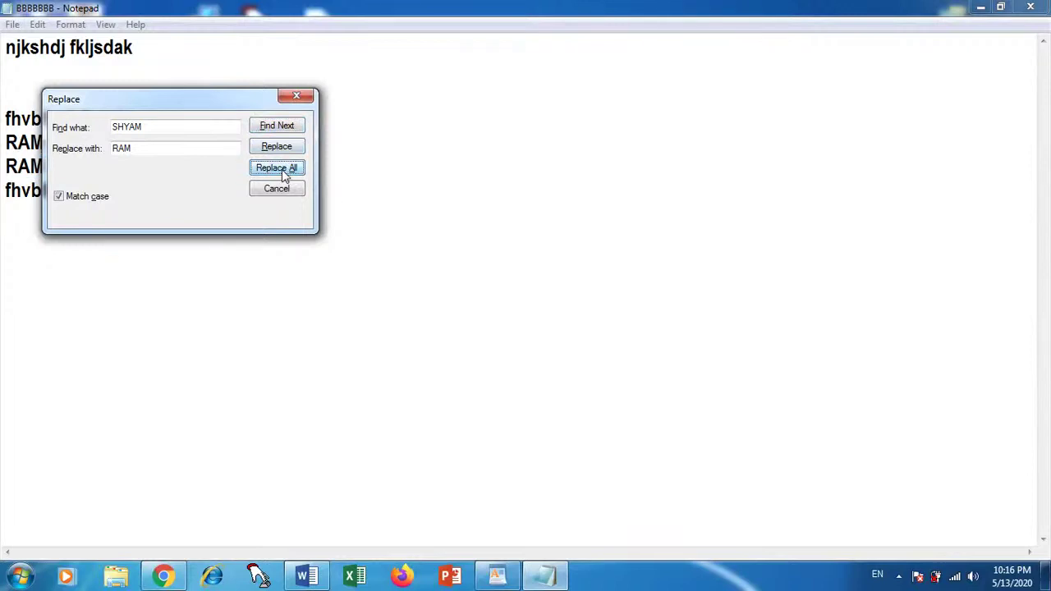
click(294, 97)
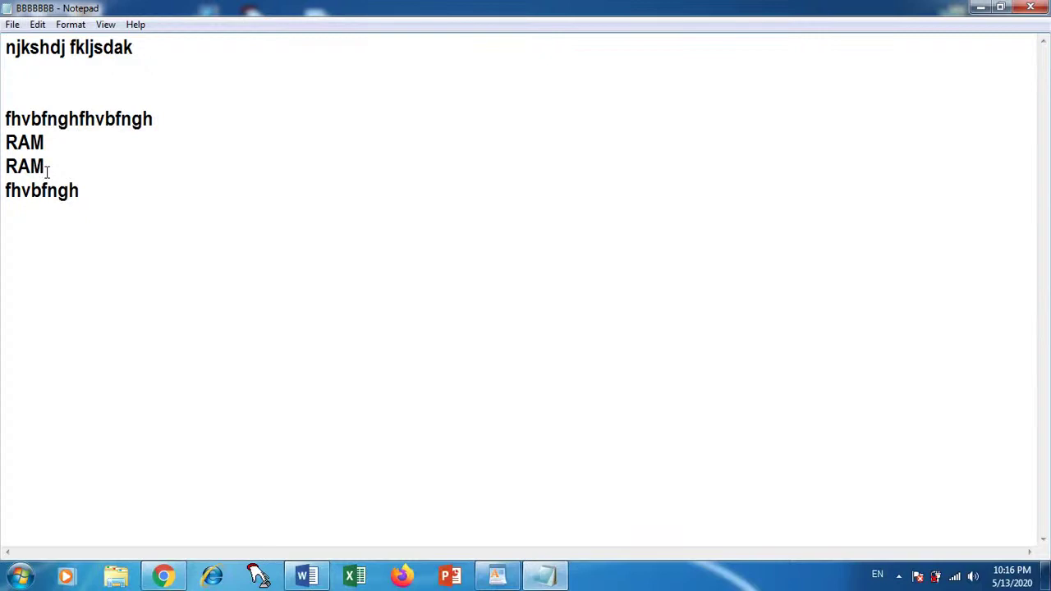
- Move the cursor to line 5 of the document with Go To
click(38, 24)
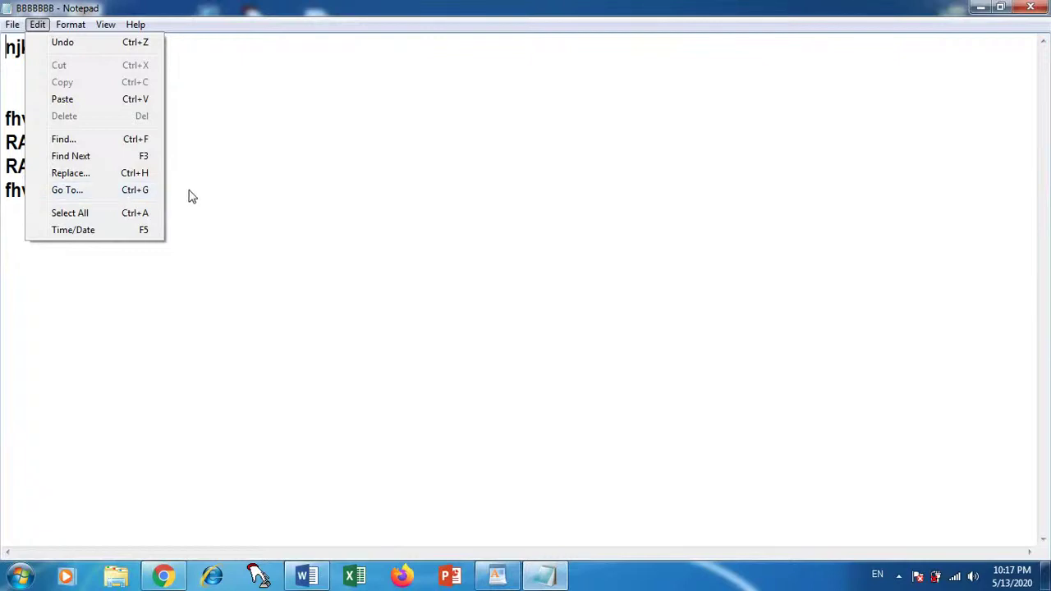
click(112, 193)
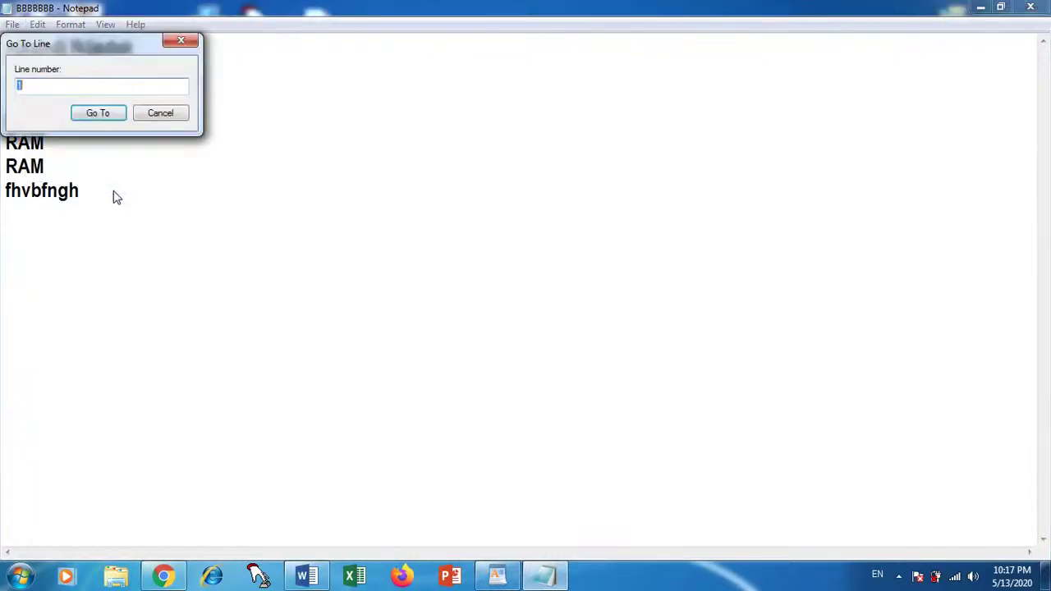
click(179, 41)
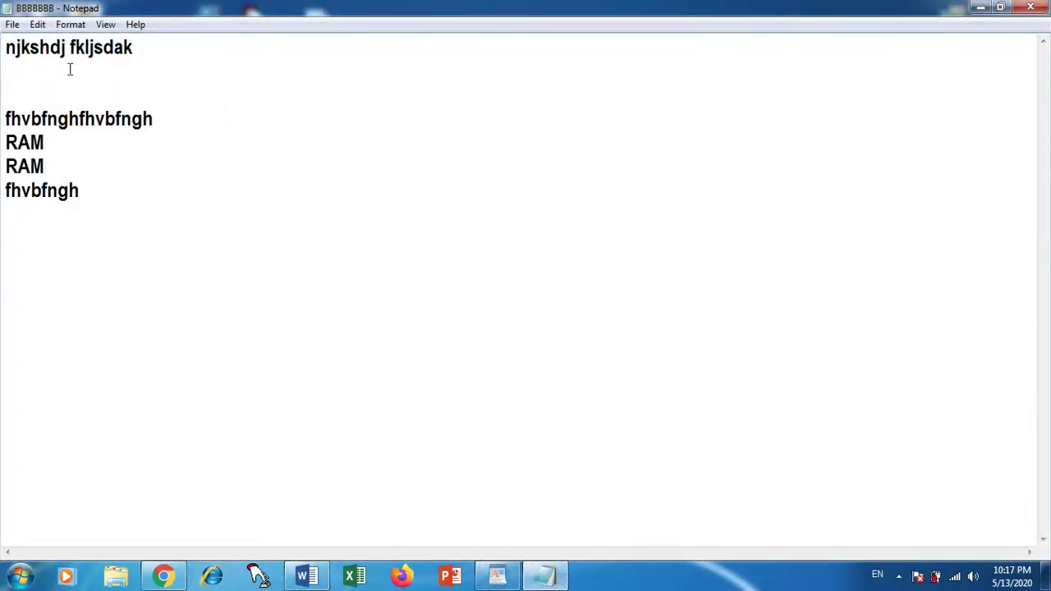
click(39, 24)
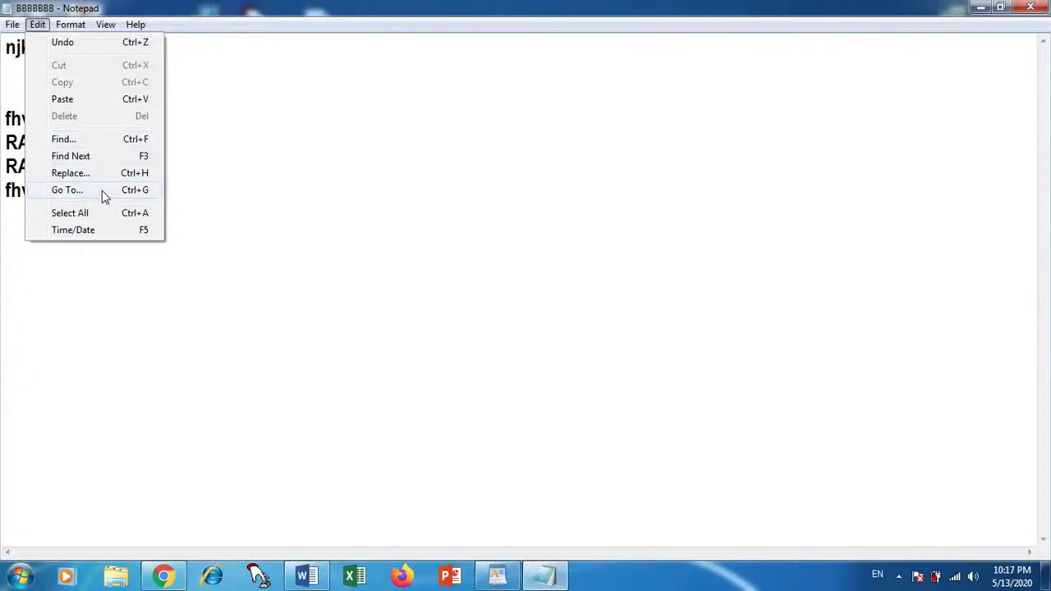
click(104, 197)
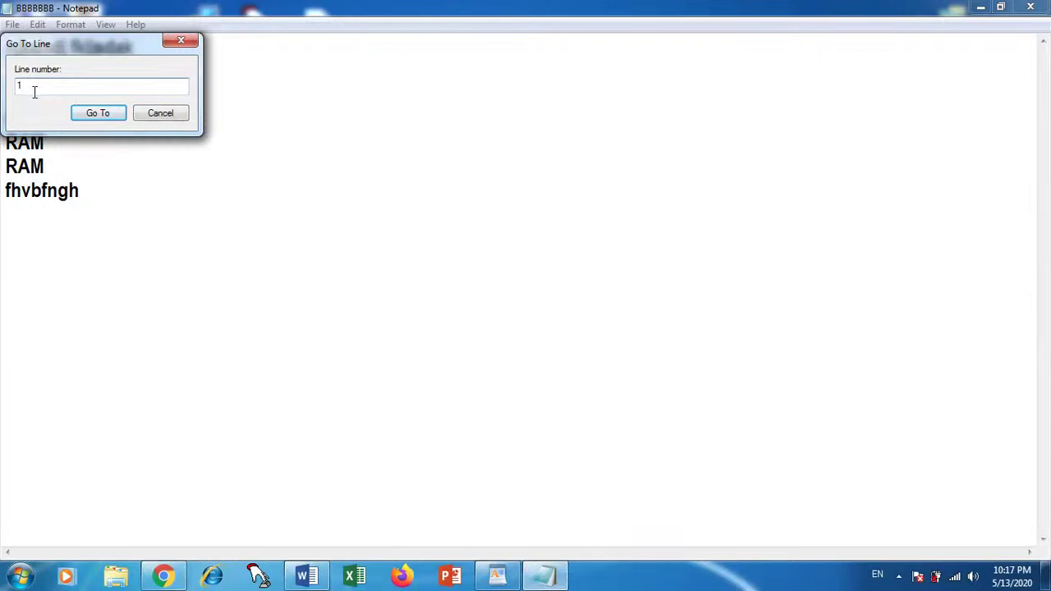
key(BackSpace)
text(5)
click(92, 115)
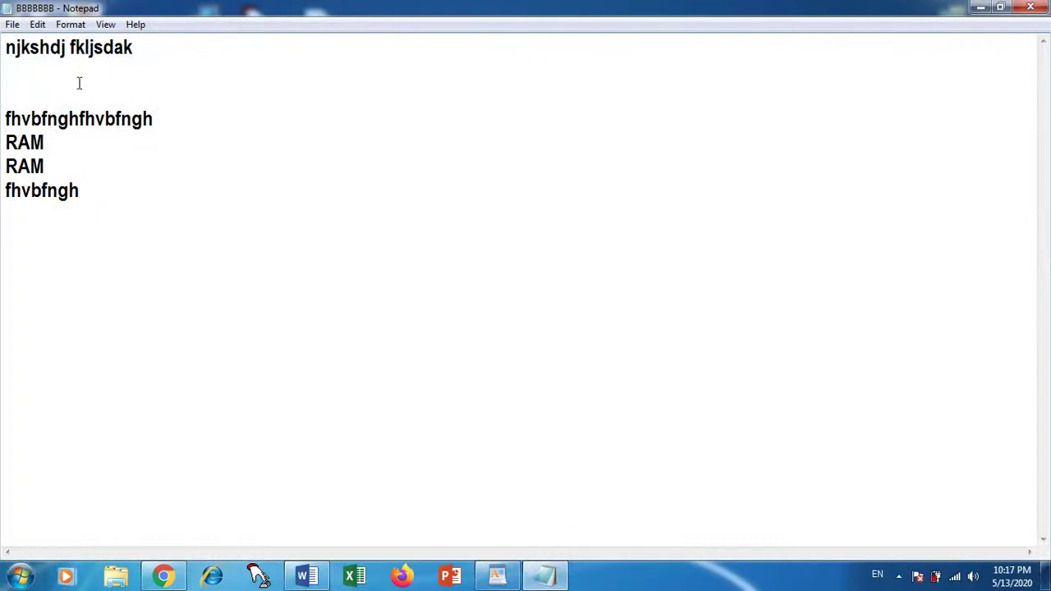
- Select all of the document's text twice, clearing the selection each time
click(39, 30)
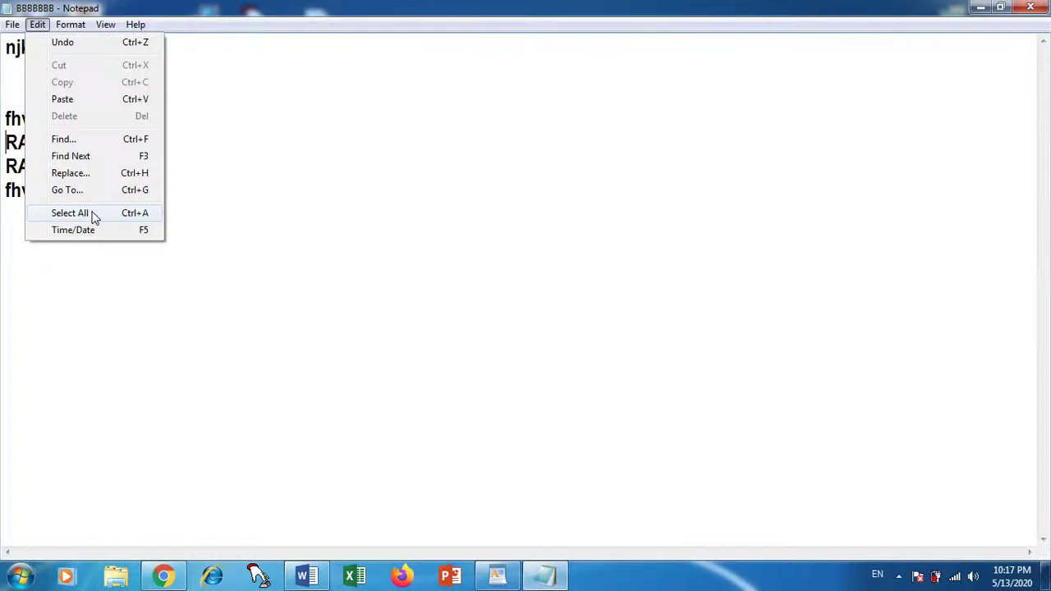
click(218, 192)
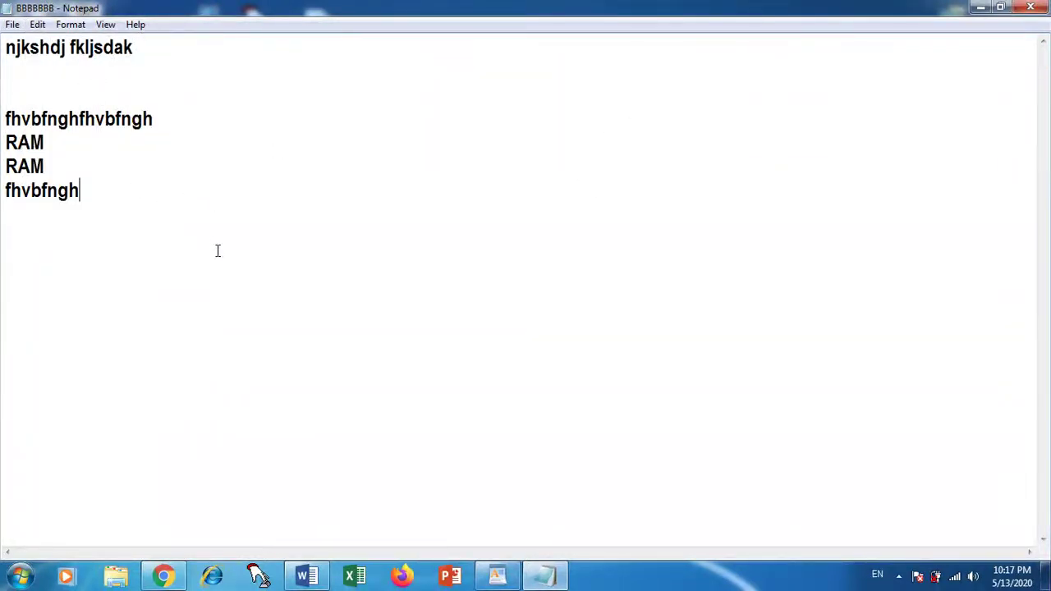
key(ctrl+a)
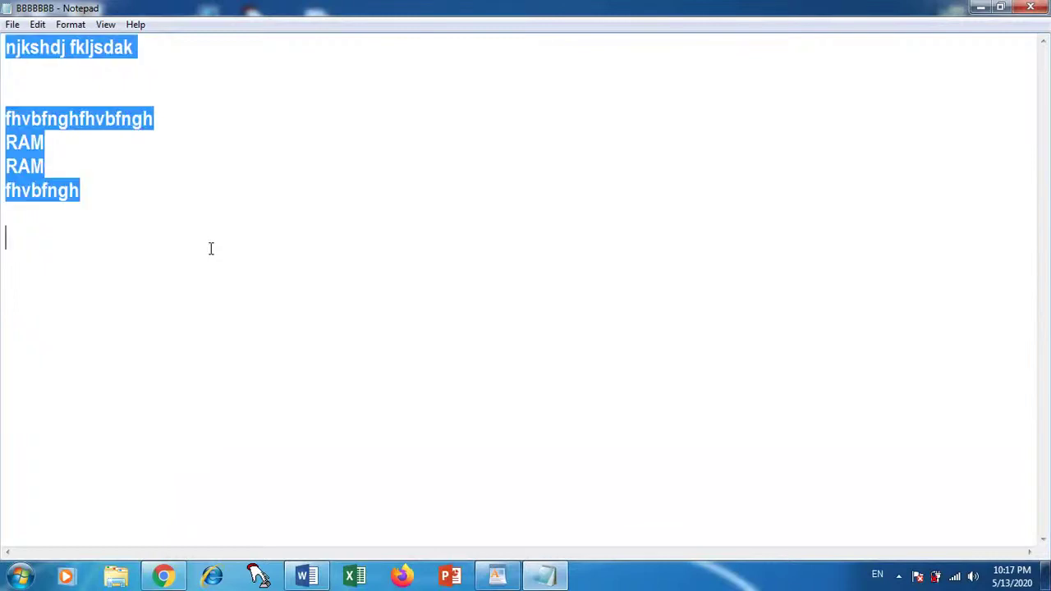
click(148, 200)
click(38, 24)
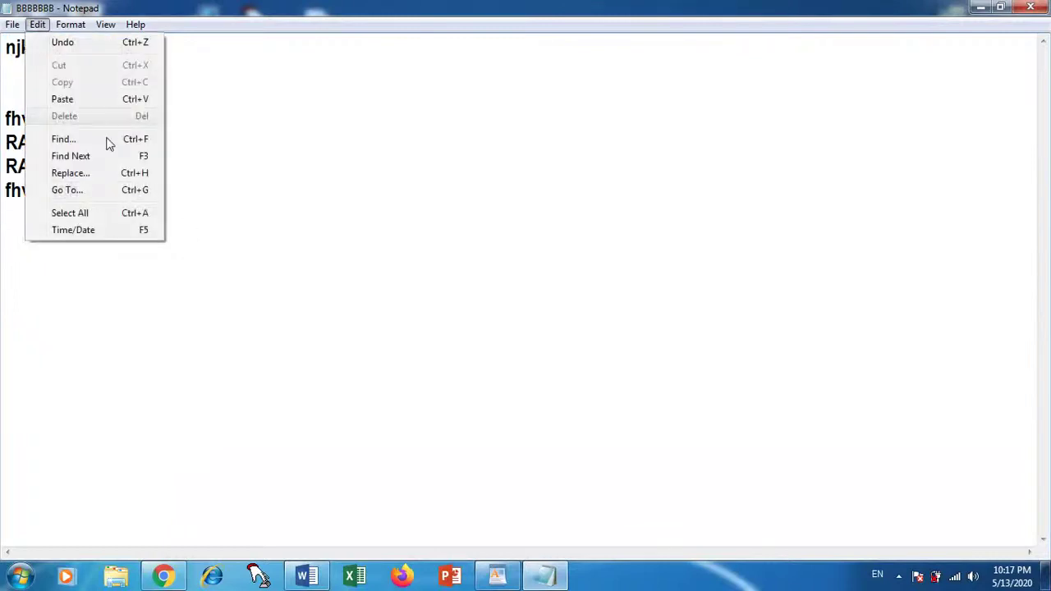
click(94, 216)
click(150, 206)
- Insert the current time and date on the empty line below the last text, and again two lines further down
click(38, 25)
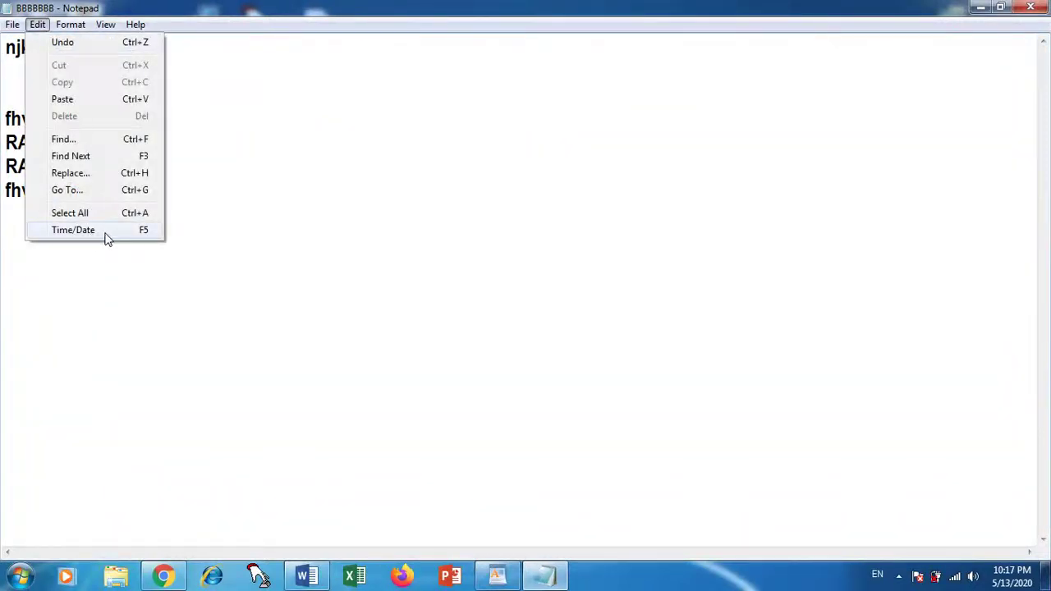
click(217, 213)
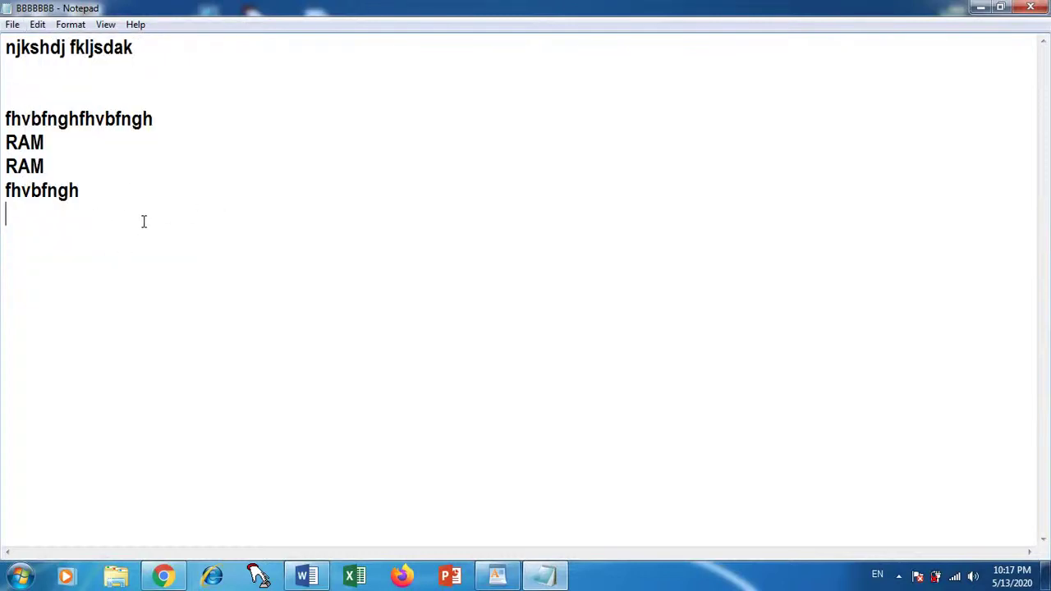
click(38, 25)
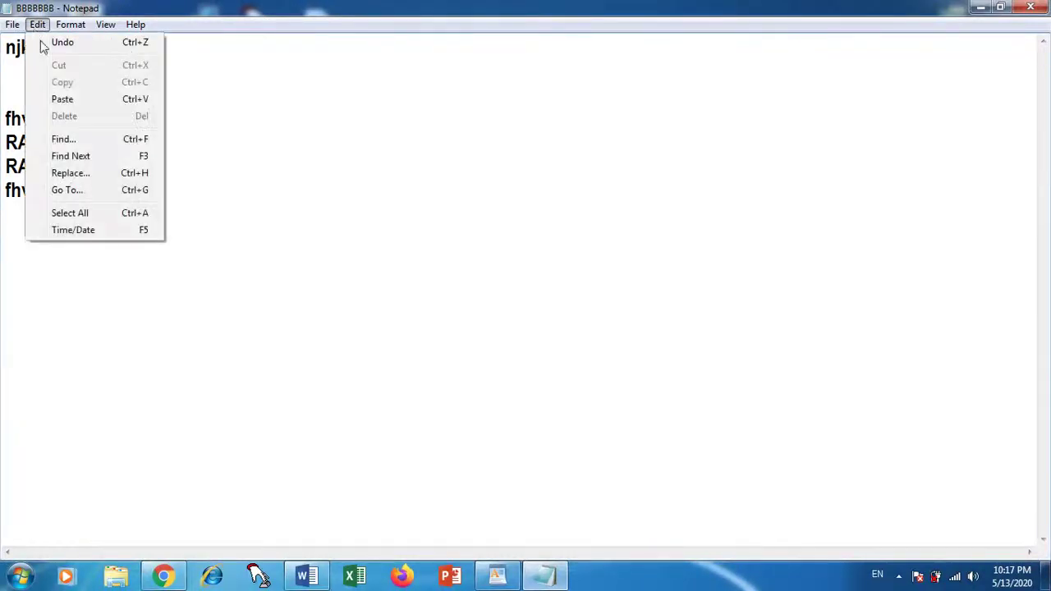
click(134, 231)
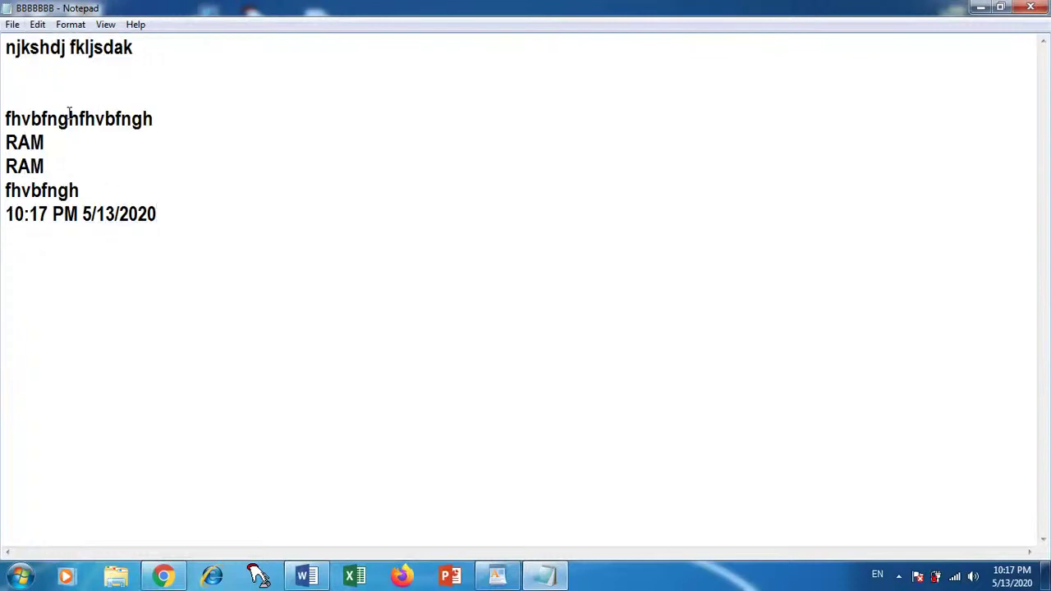
key(Return)
key(Return)
key(F5)
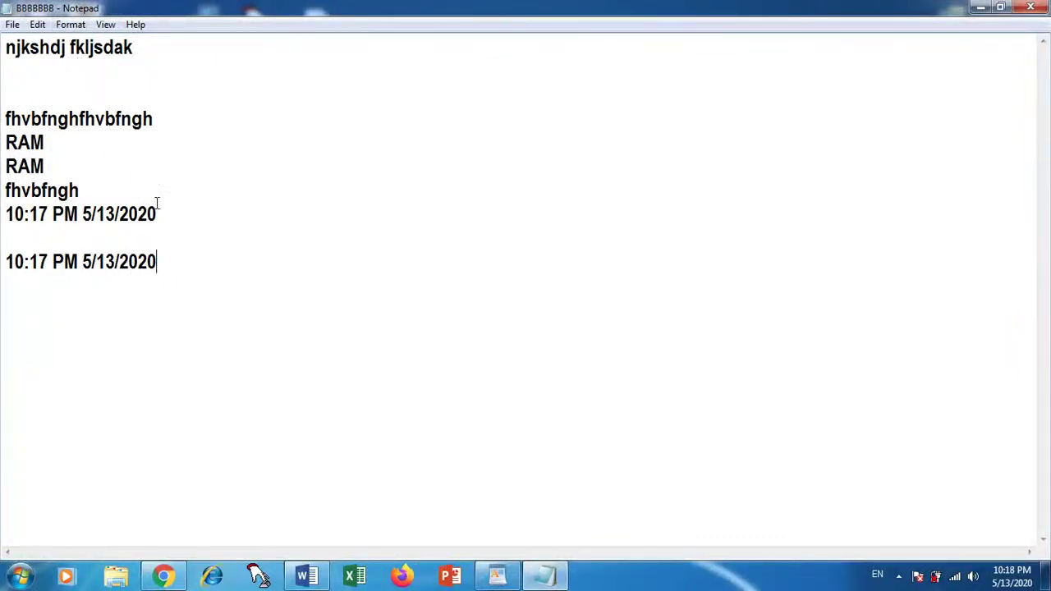
- Delete all of the document's text and undo the deletion
drag(181, 262, 4, 47)
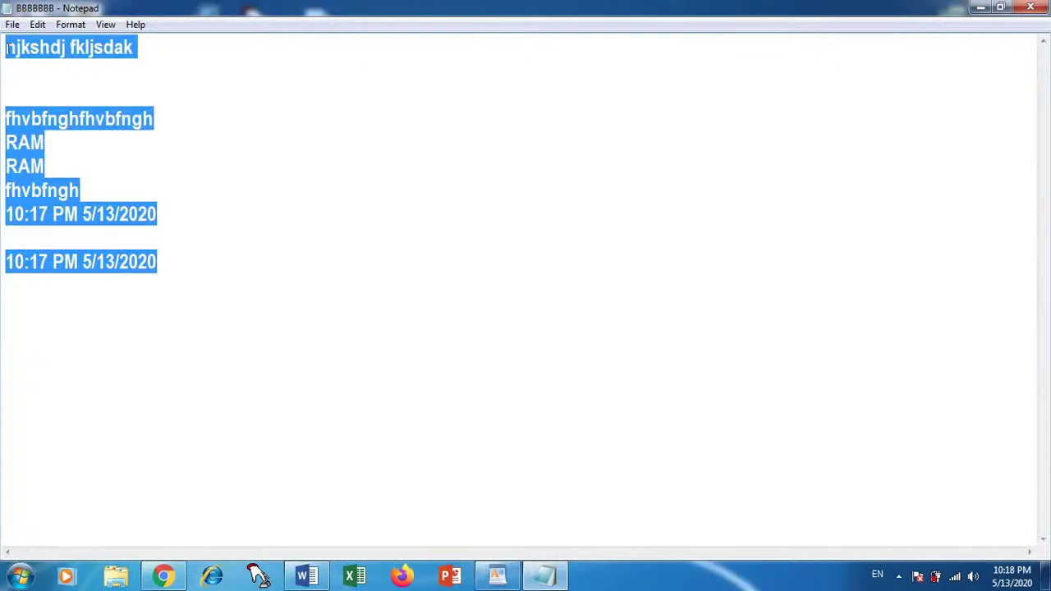
key(Delete)
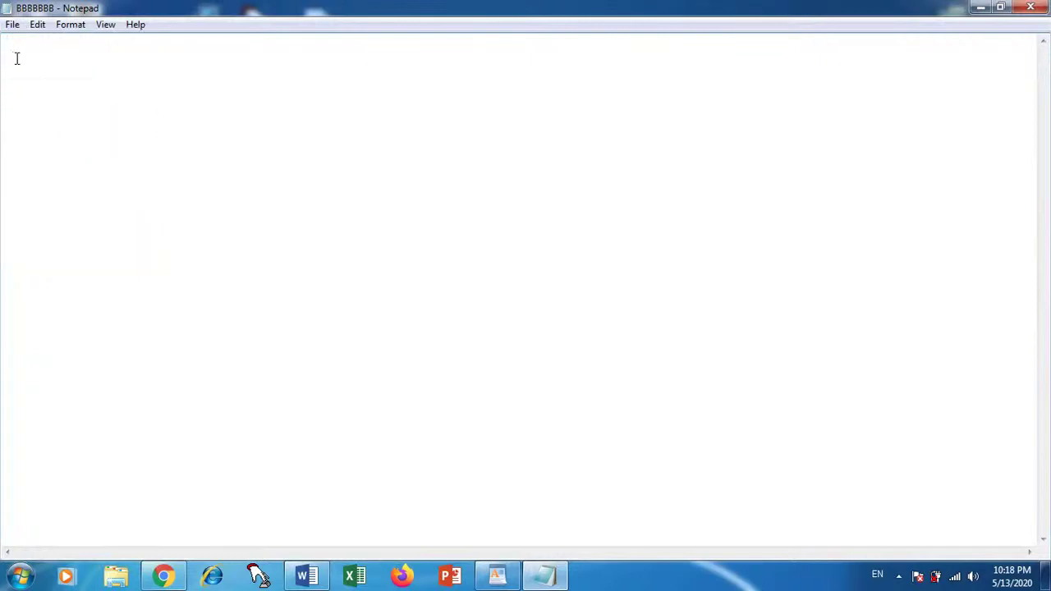
click(74, 26)
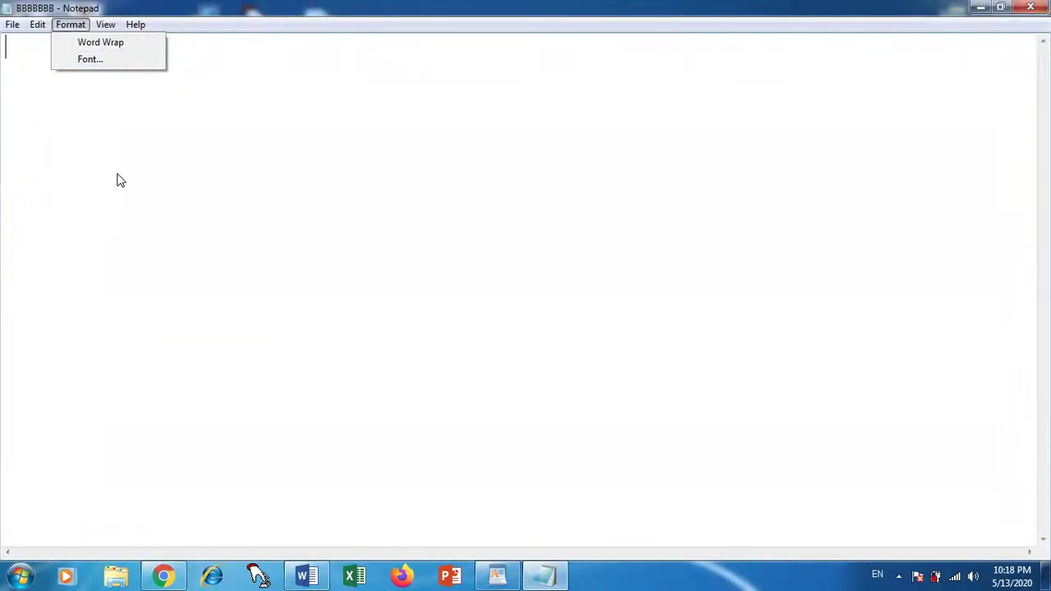
click(83, 106)
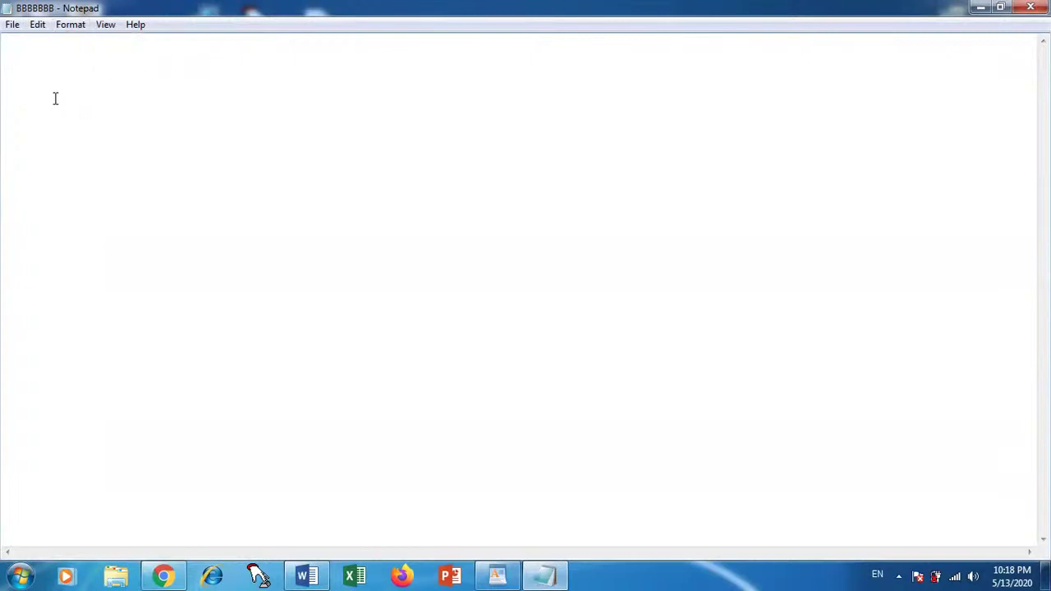
key(ctrl+a)
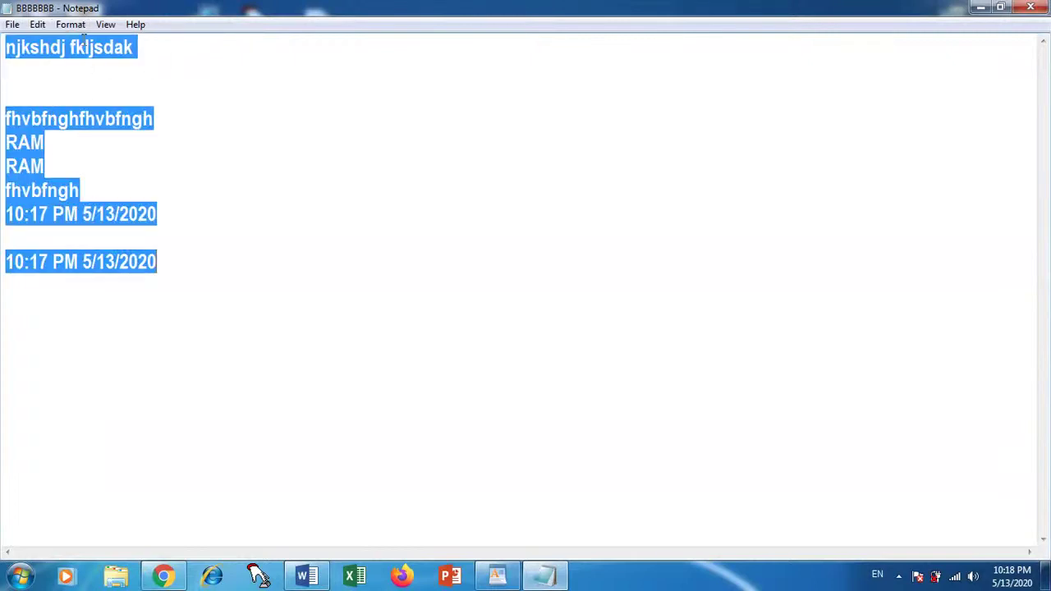
click(169, 151)
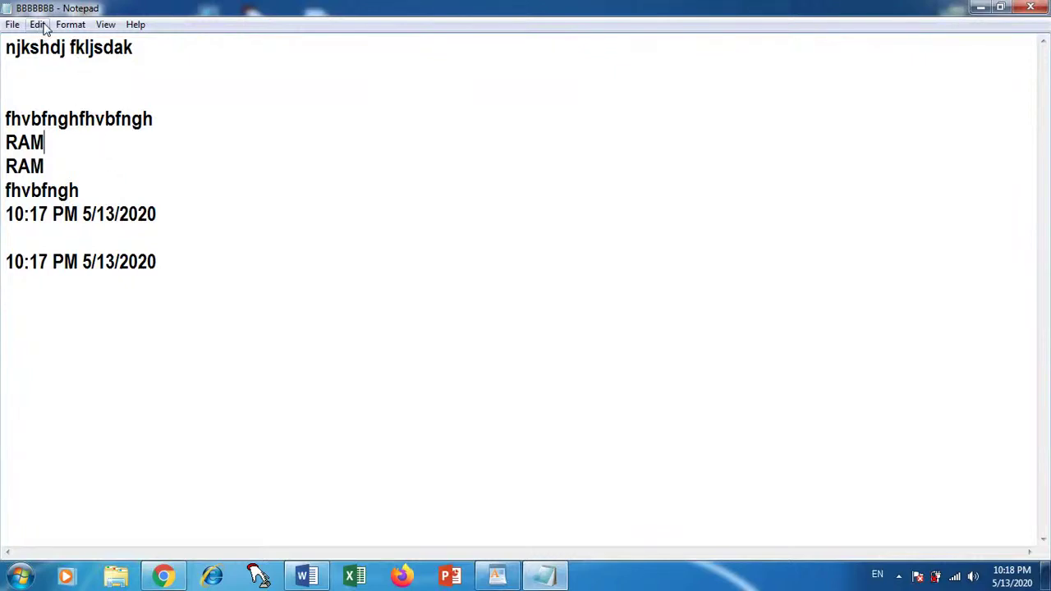
- Select the "fhvbfnghfhvbfngh" line and set the font to Arial Rounded MT, Bold Oblique, size 28
click(144, 119)
drag(154, 120, 7, 119)
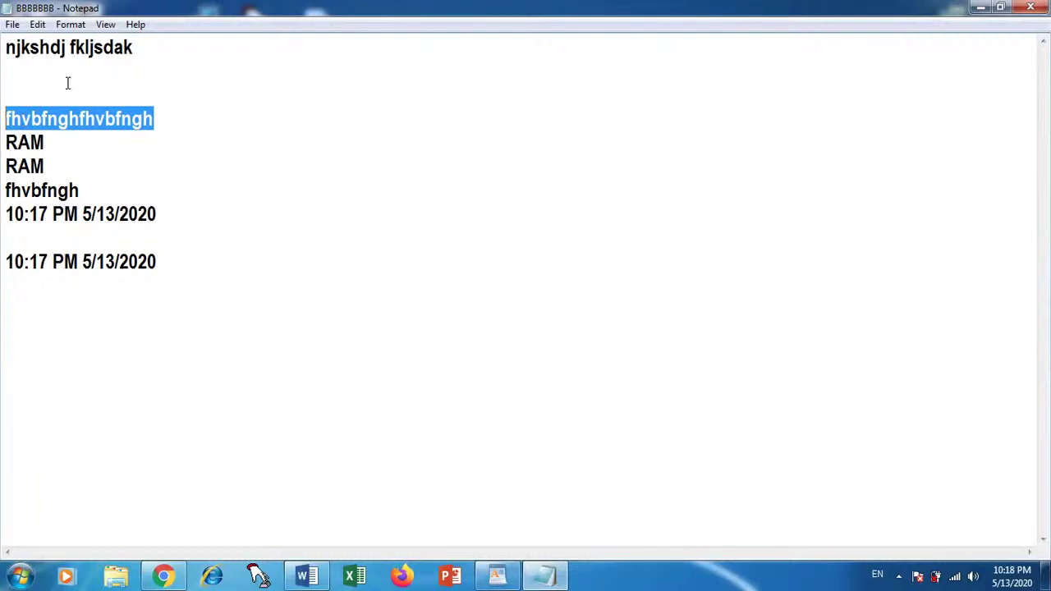
click(70, 24)
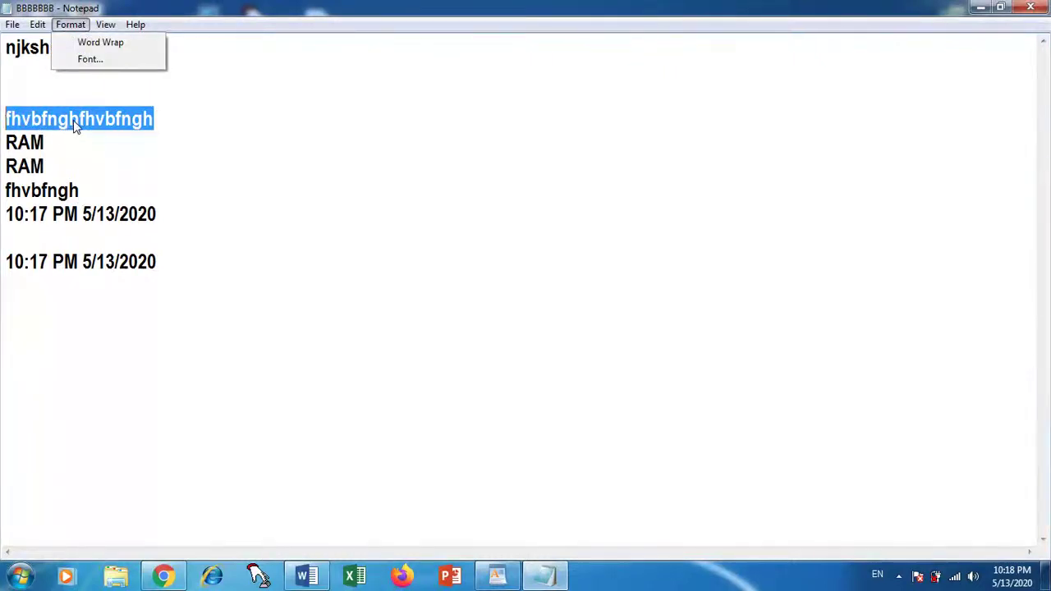
click(90, 60)
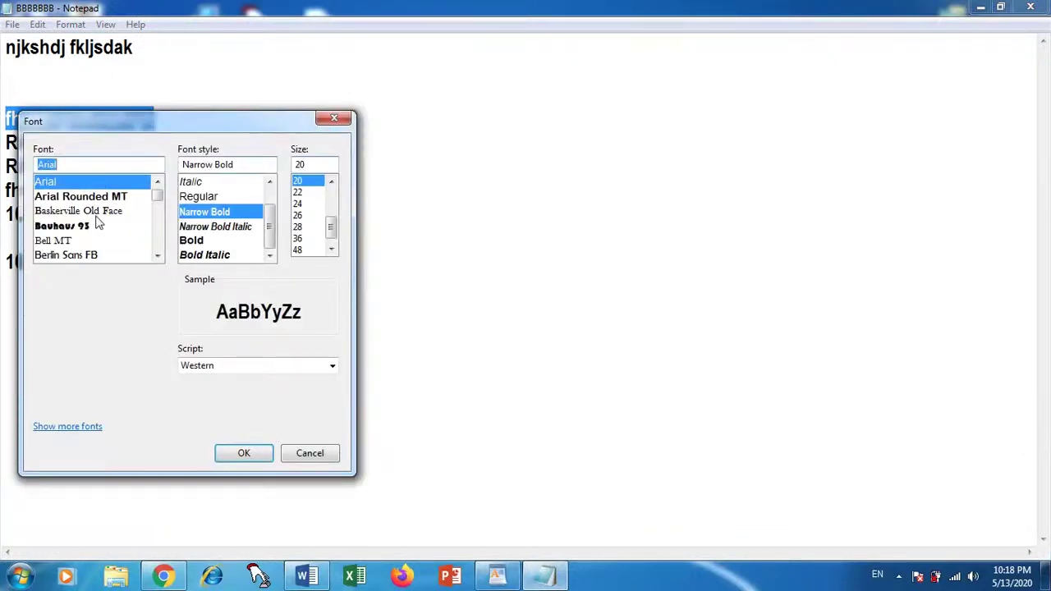
click(77, 198)
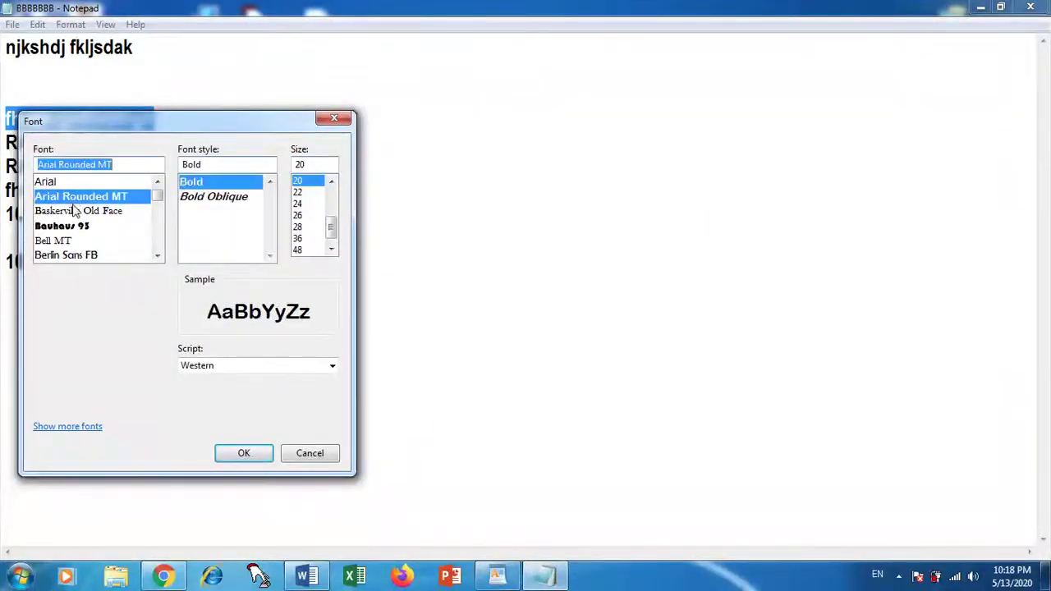
click(212, 204)
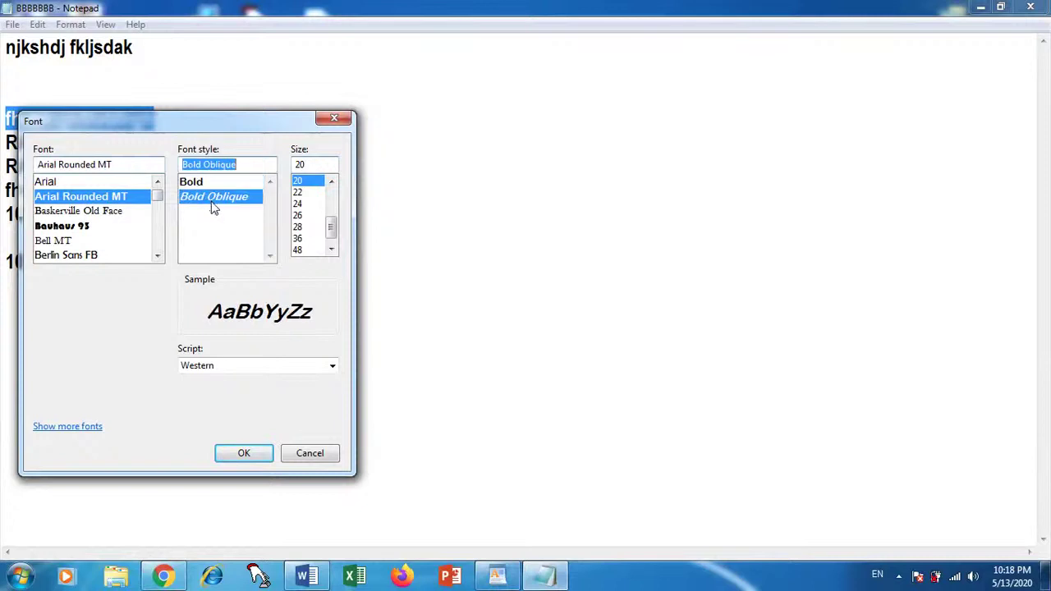
click(301, 228)
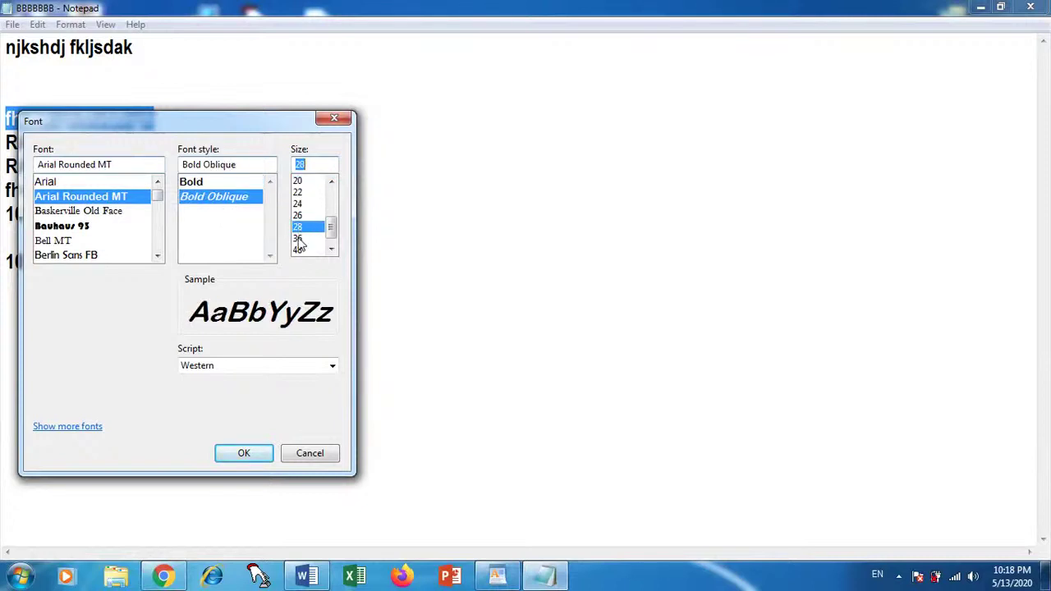
click(248, 455)
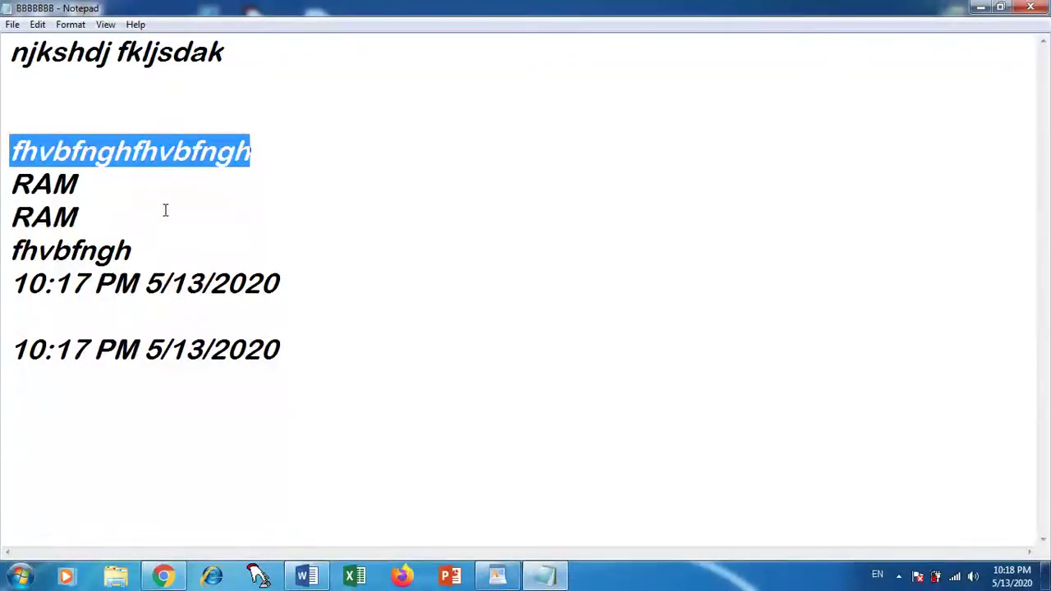
click(125, 185)
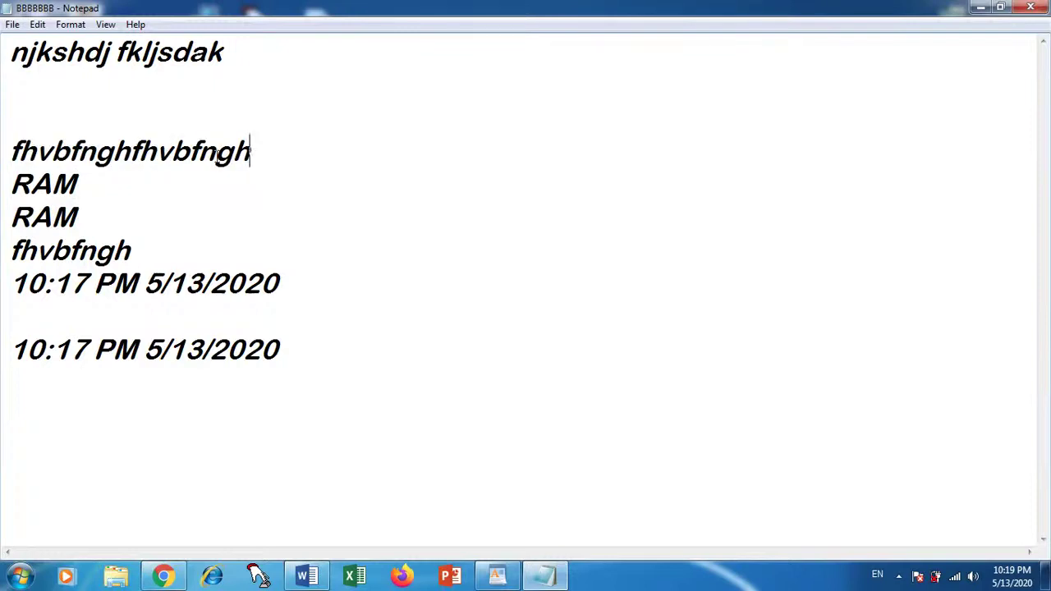
- Select the "fhvbfnghfhvbfngh" line and turn on Word Wrap for the document
drag(251, 152, 7, 165)
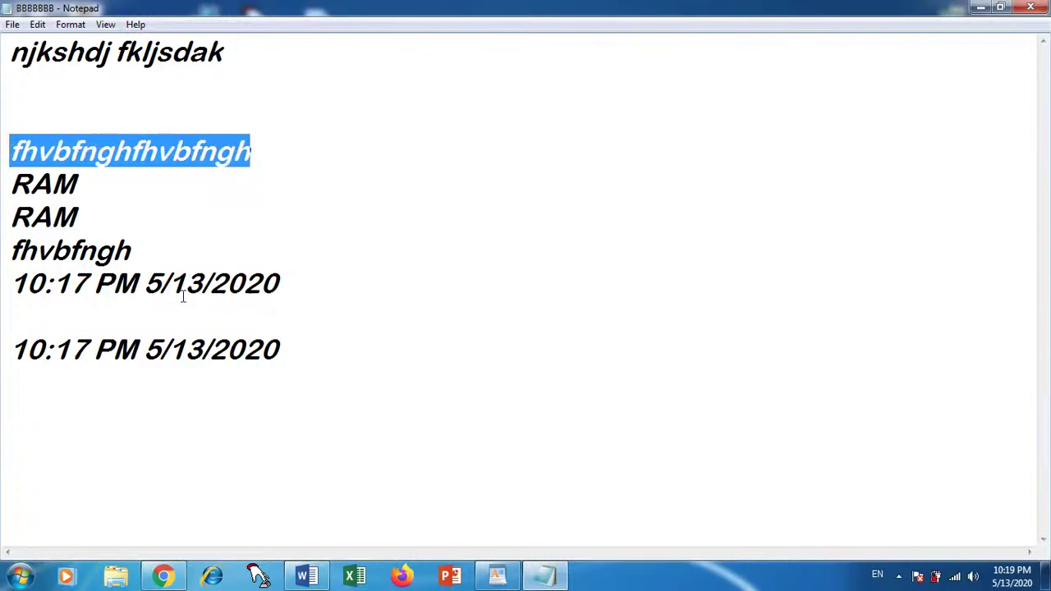
click(71, 24)
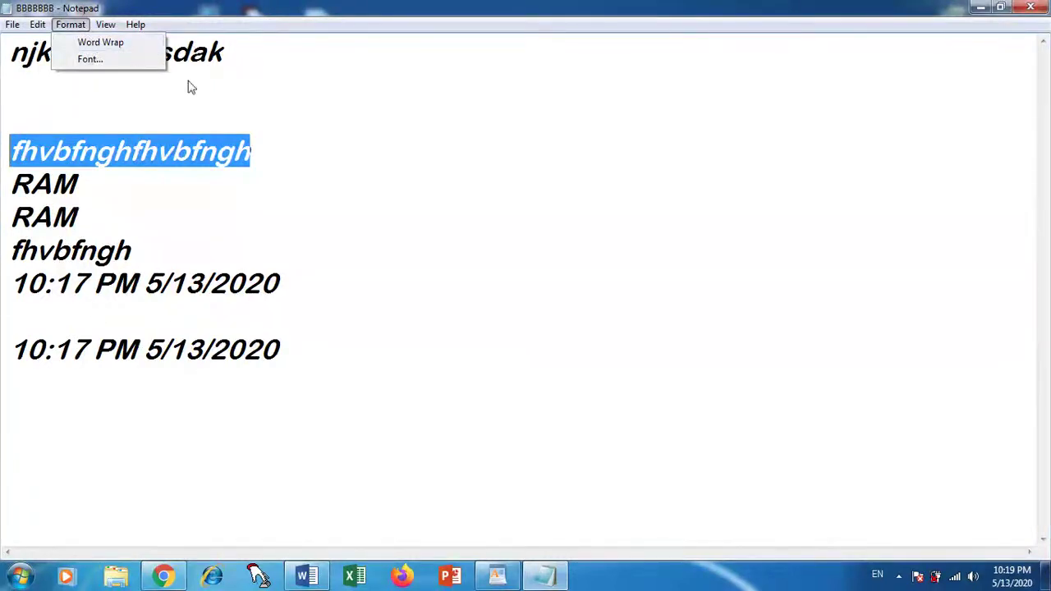
mouse_move(105, 25)
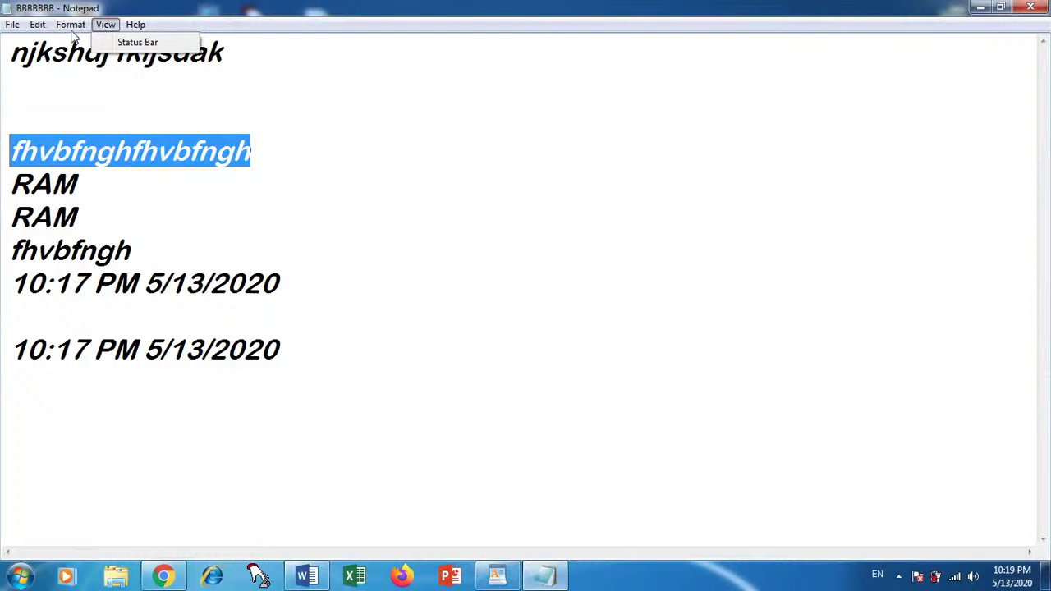
mouse_move(70, 25)
click(96, 39)
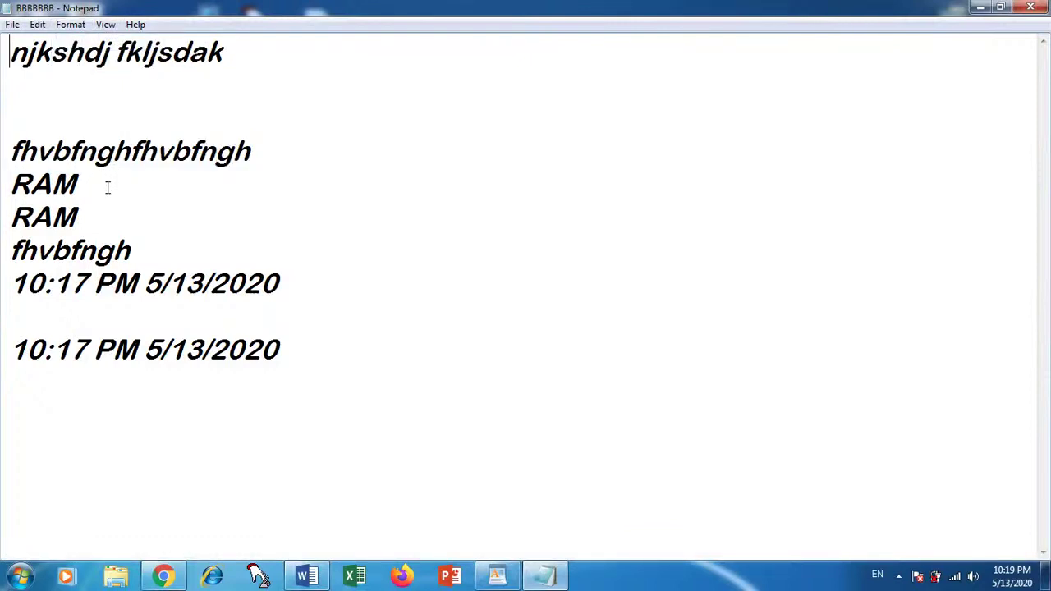
- Check whether the status bar option is available while Word Wrap is on
click(104, 27)
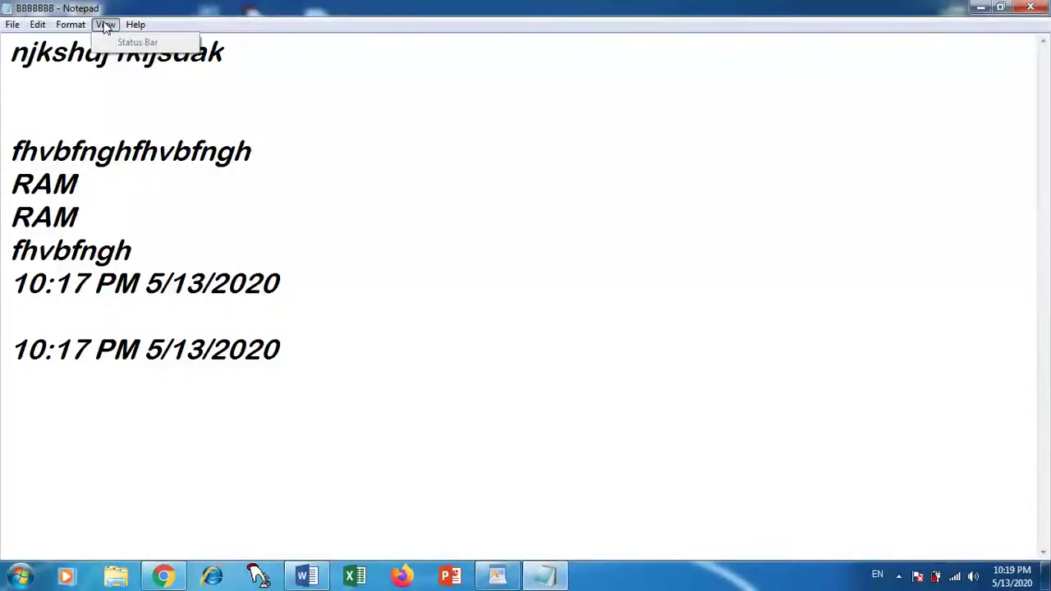
click(303, 155)
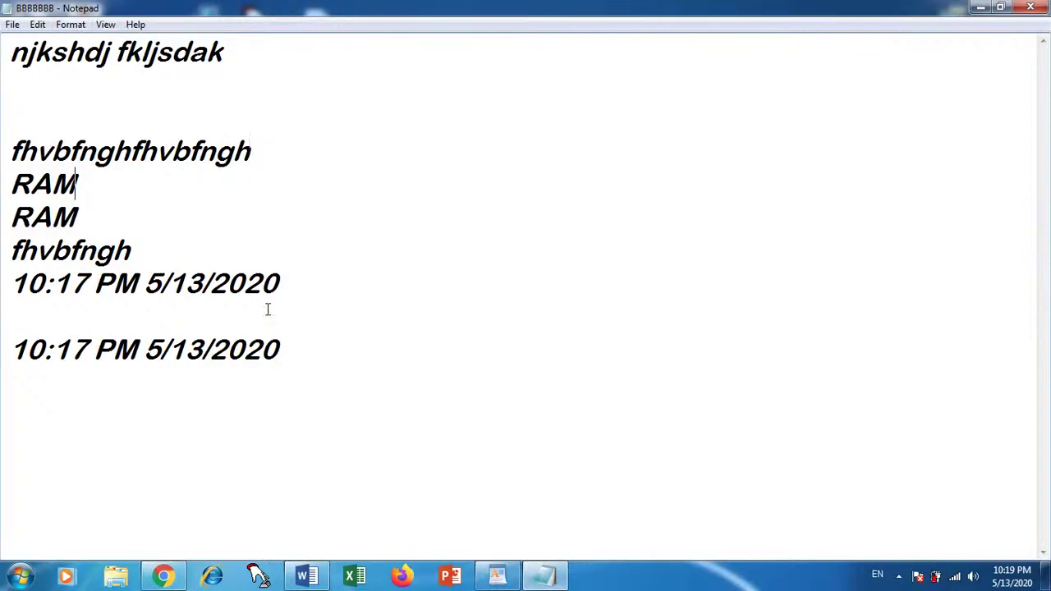
key(Down)
click(105, 25)
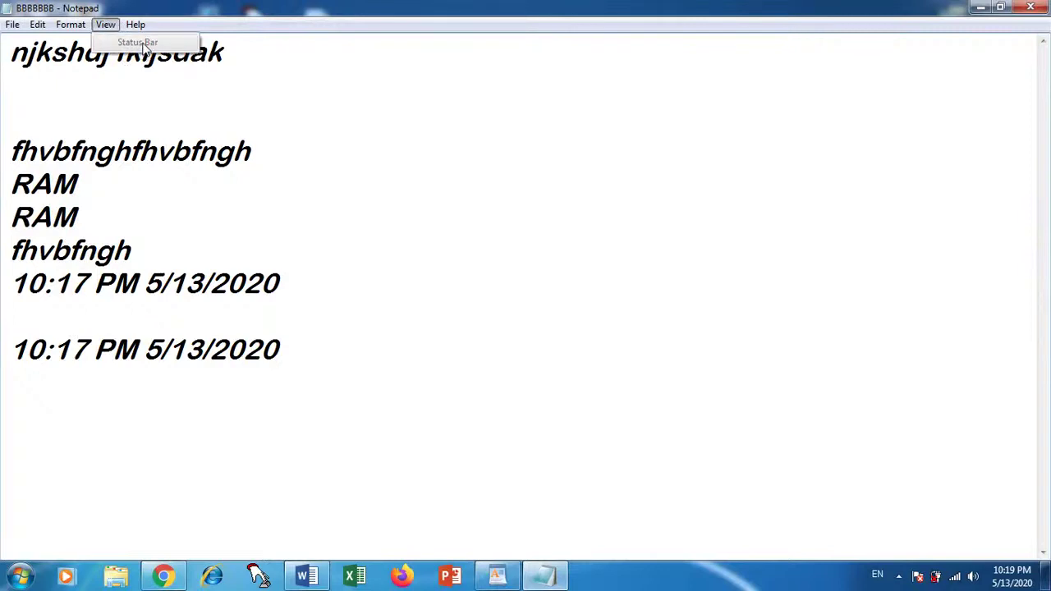
click(224, 164)
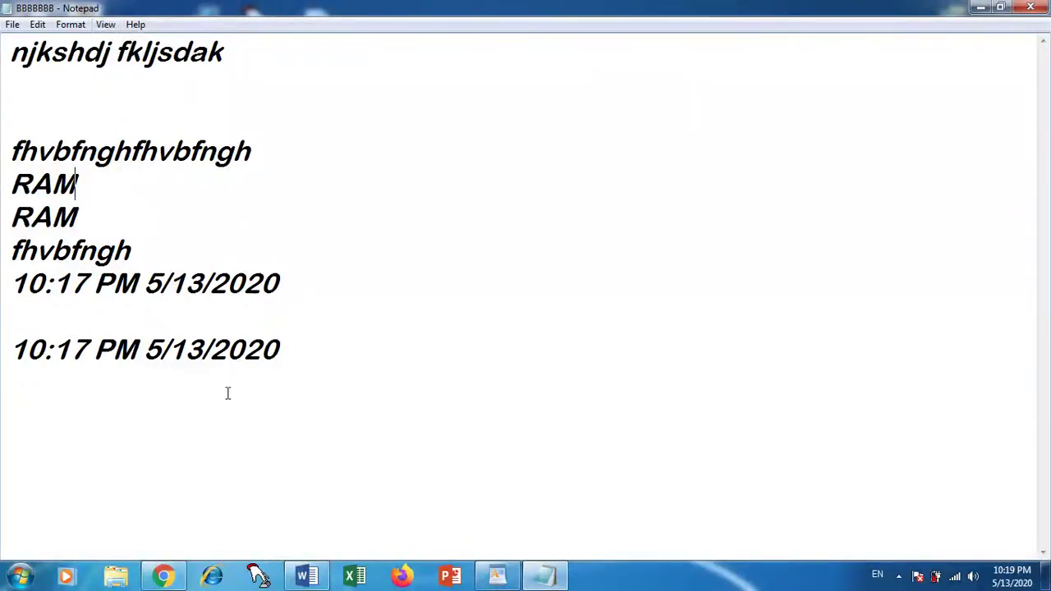
click(276, 385)
- Turn off Word Wrap and place the cursor on the empty line between the two time and date entries
click(71, 24)
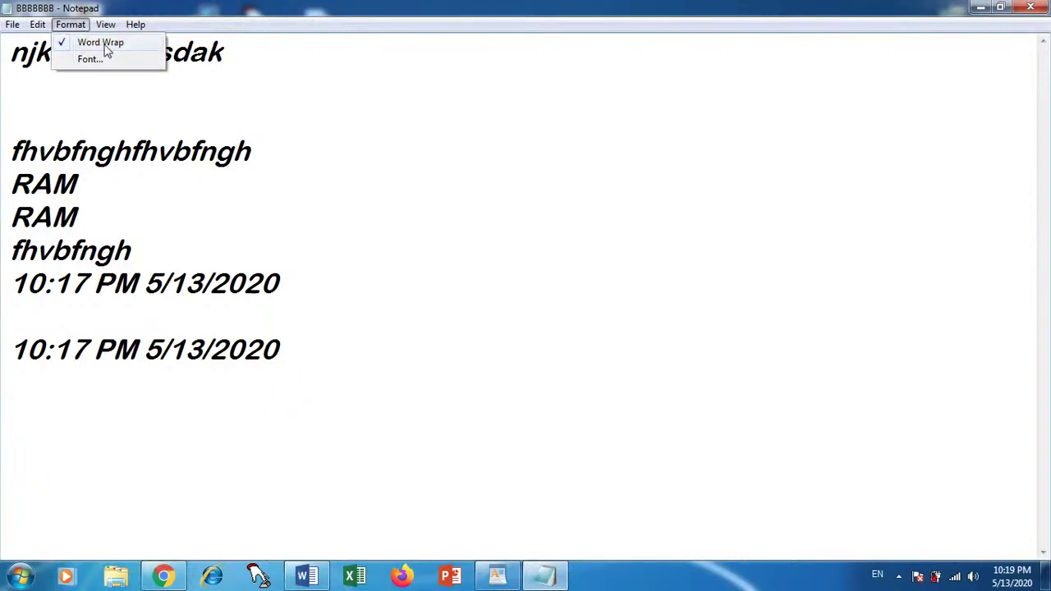
click(102, 42)
click(295, 312)
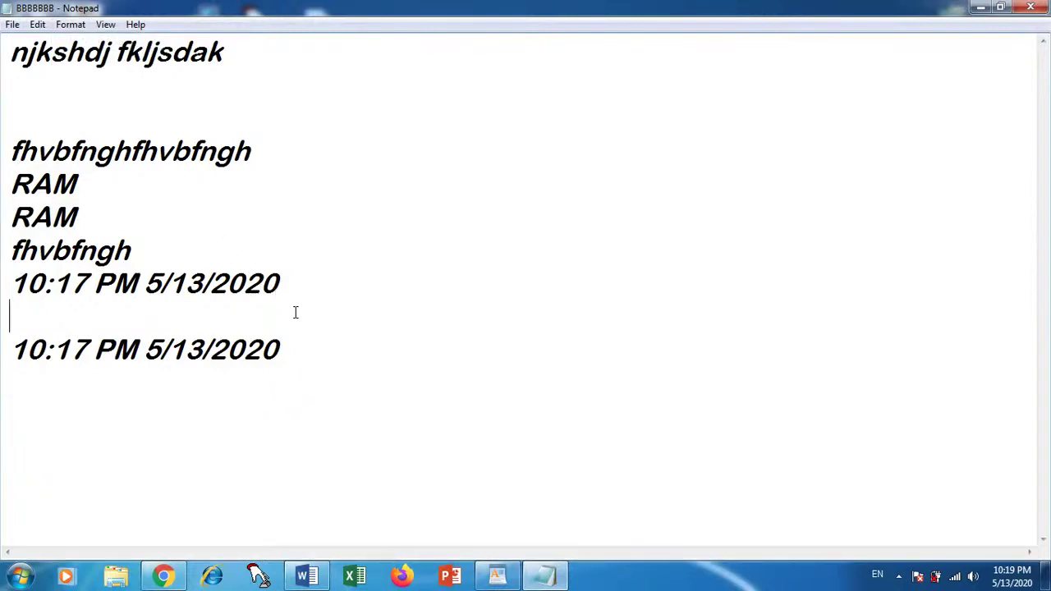
- Show the status bar below the document
click(103, 24)
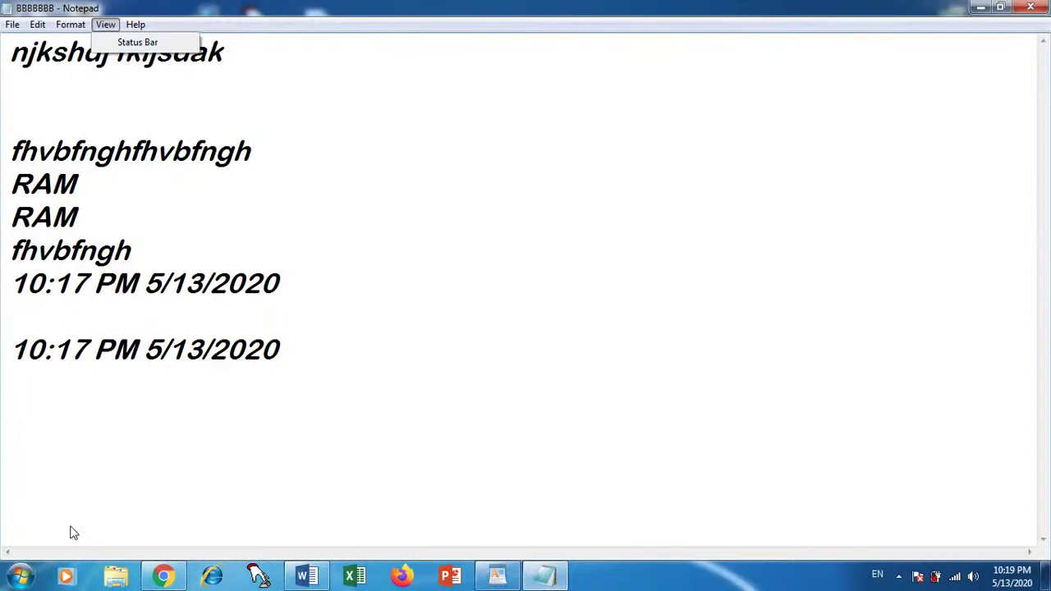
mouse_move(129, 26)
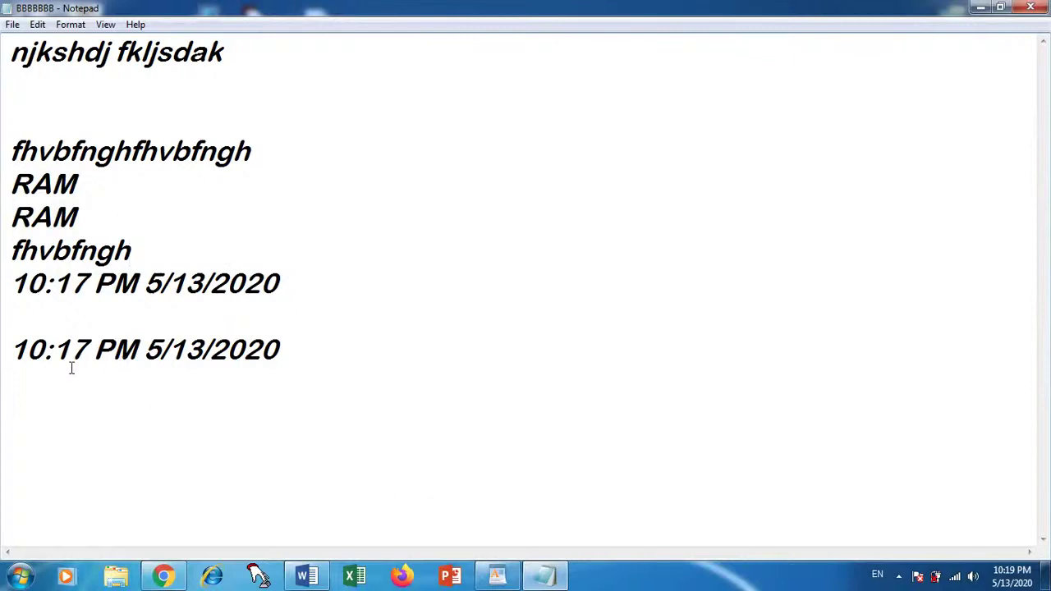
click(107, 27)
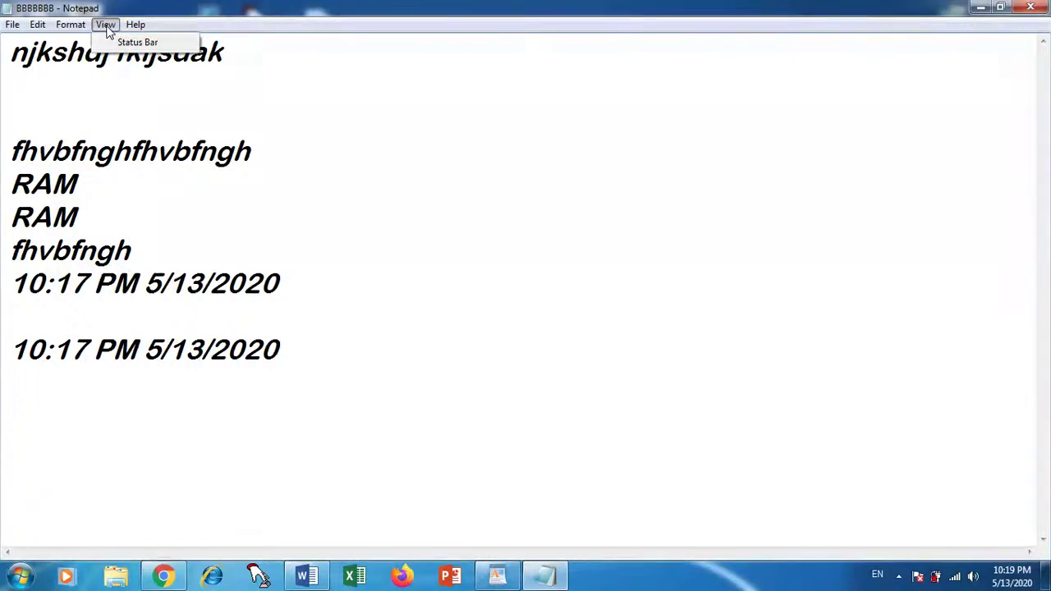
click(123, 47)
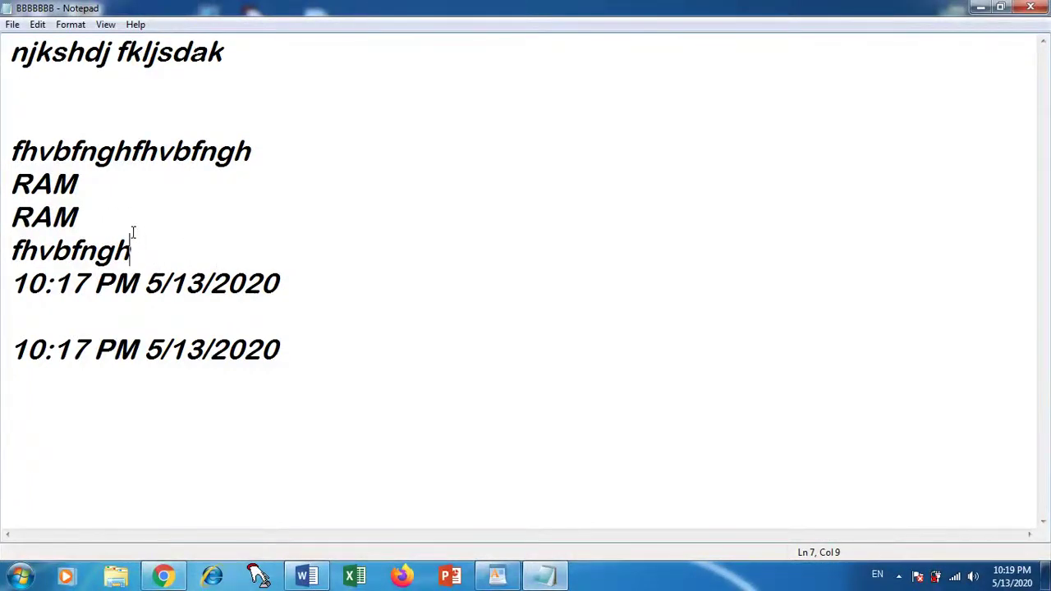
- Place the cursor at the end of the first RAM line, the "fhvbfnghfhvbfngh" line and the first line to check the line and column readout
click(86, 186)
click(262, 151)
click(233, 53)
- Hide the status bar and show it again
click(105, 25)
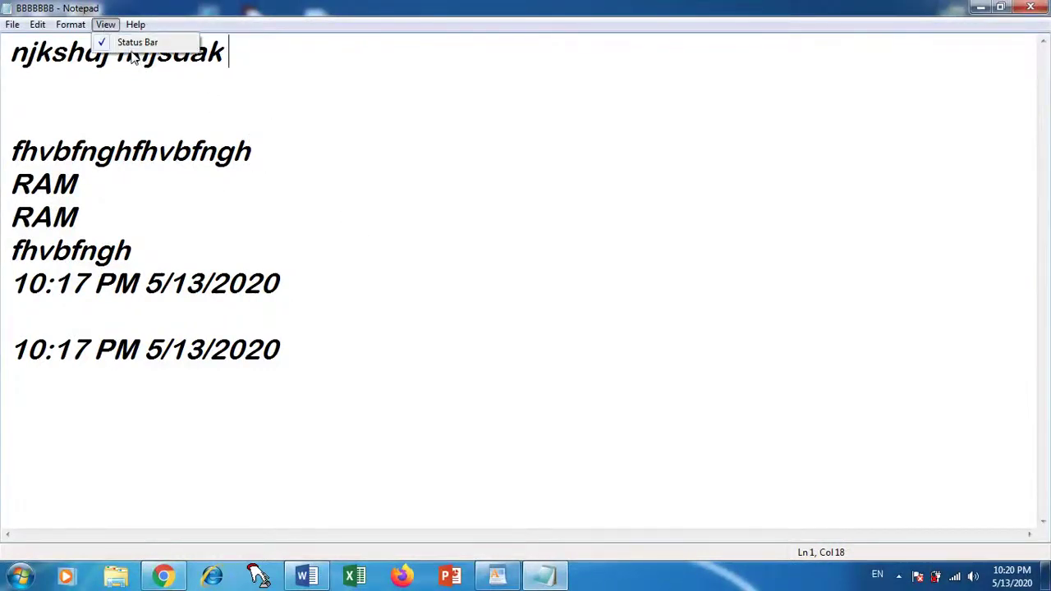
click(110, 46)
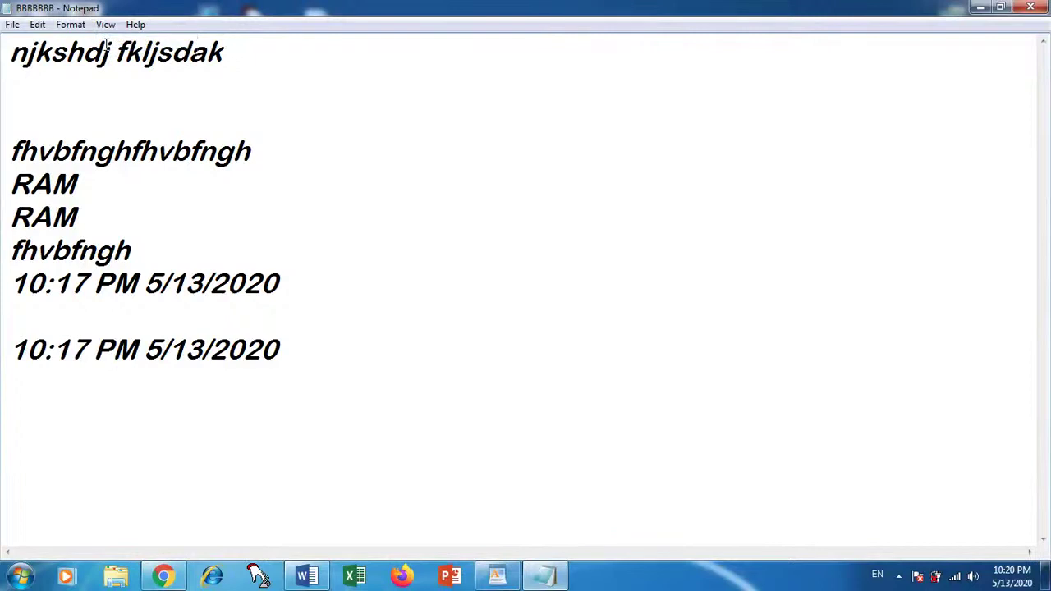
click(105, 25)
click(123, 43)
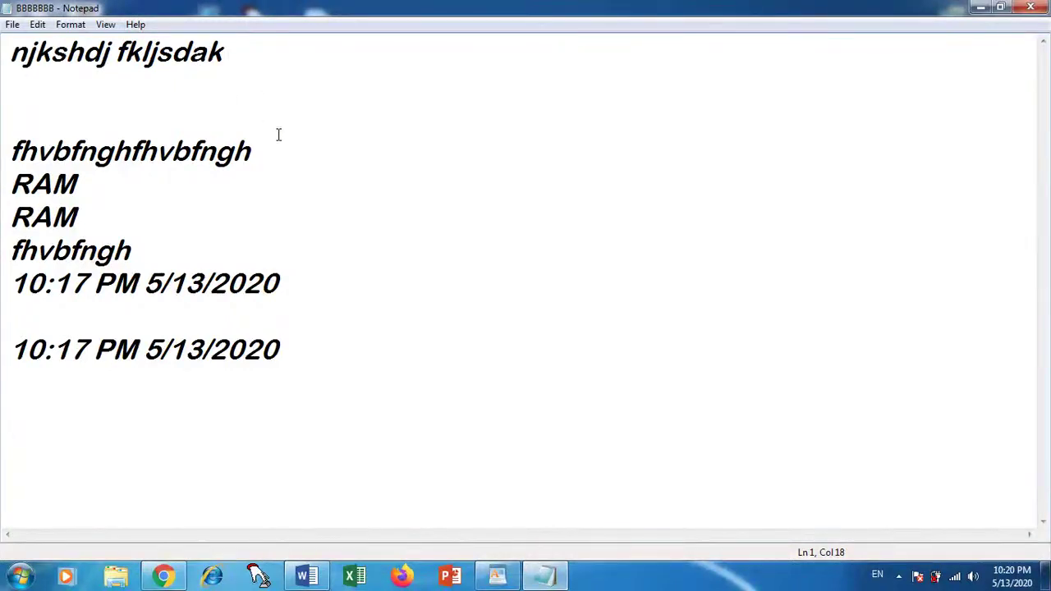
click(136, 25)
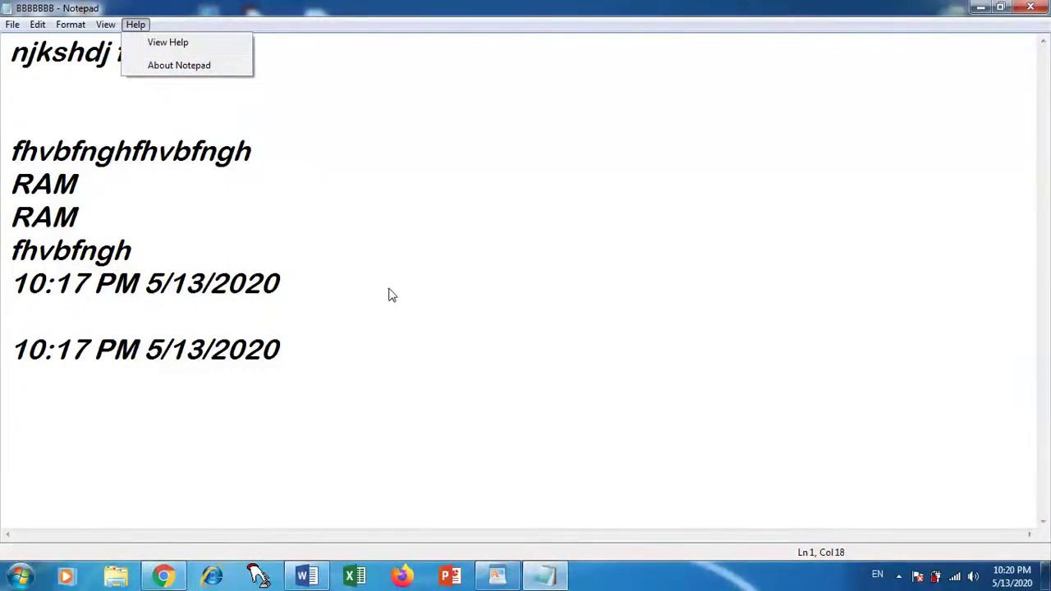
mouse_move(71, 25)
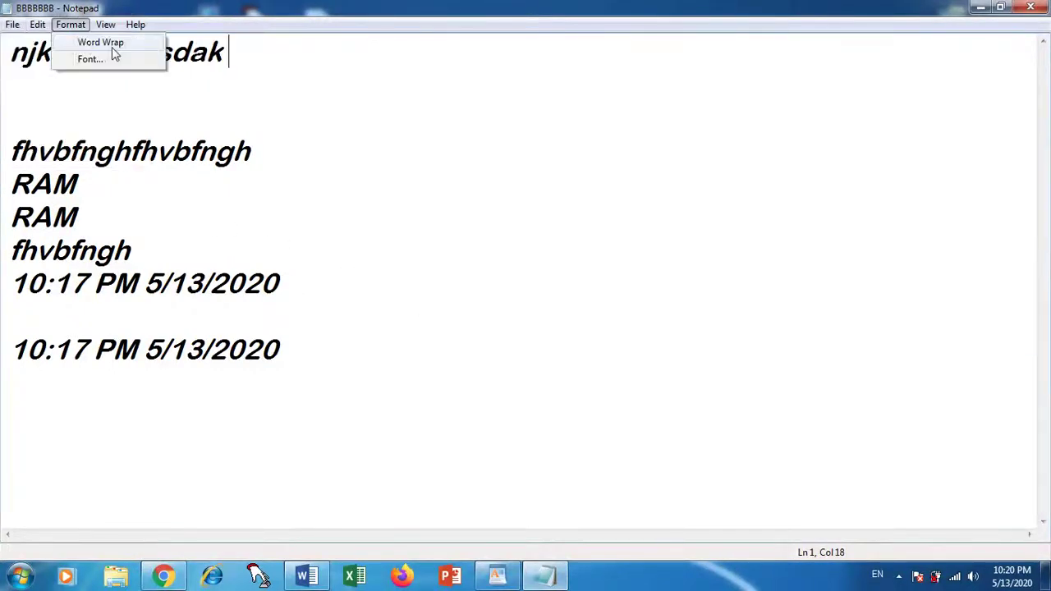